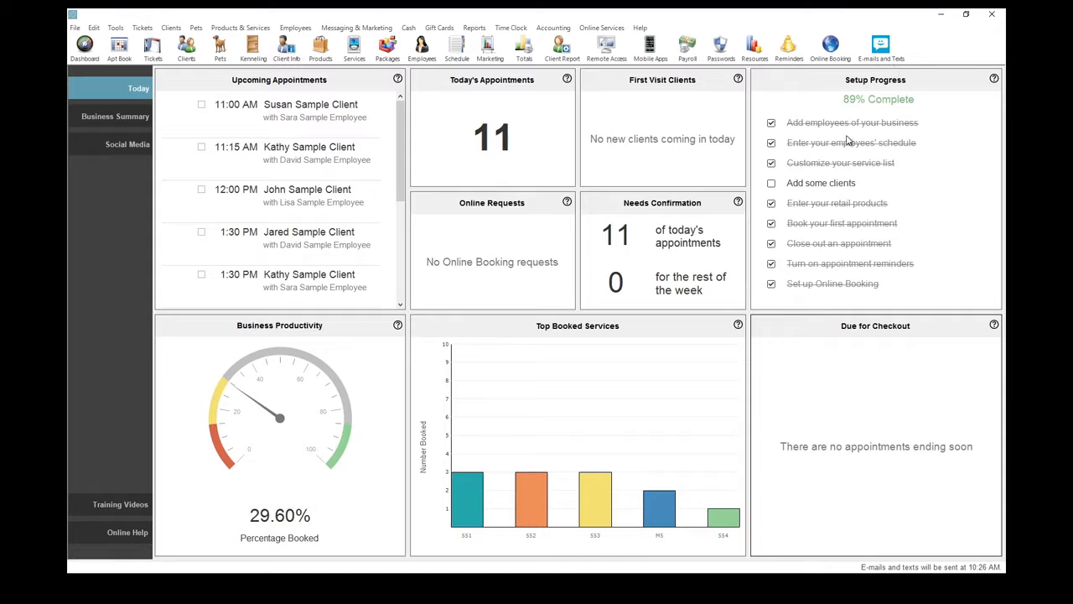
Look through the appointment book, client, product, service and employee screens
left_click(119, 50)
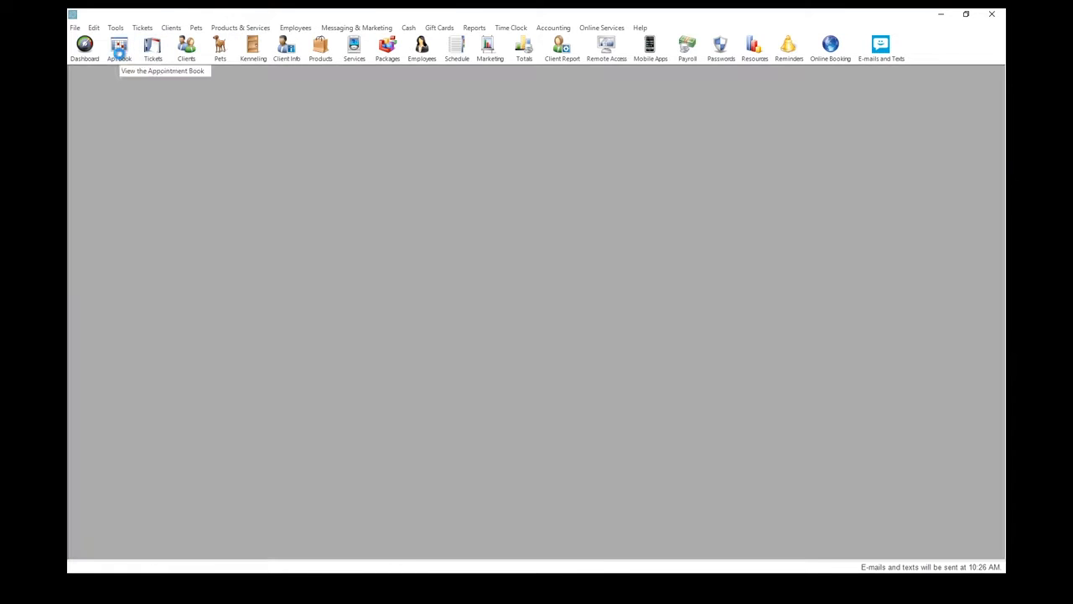
left_click(185, 51)
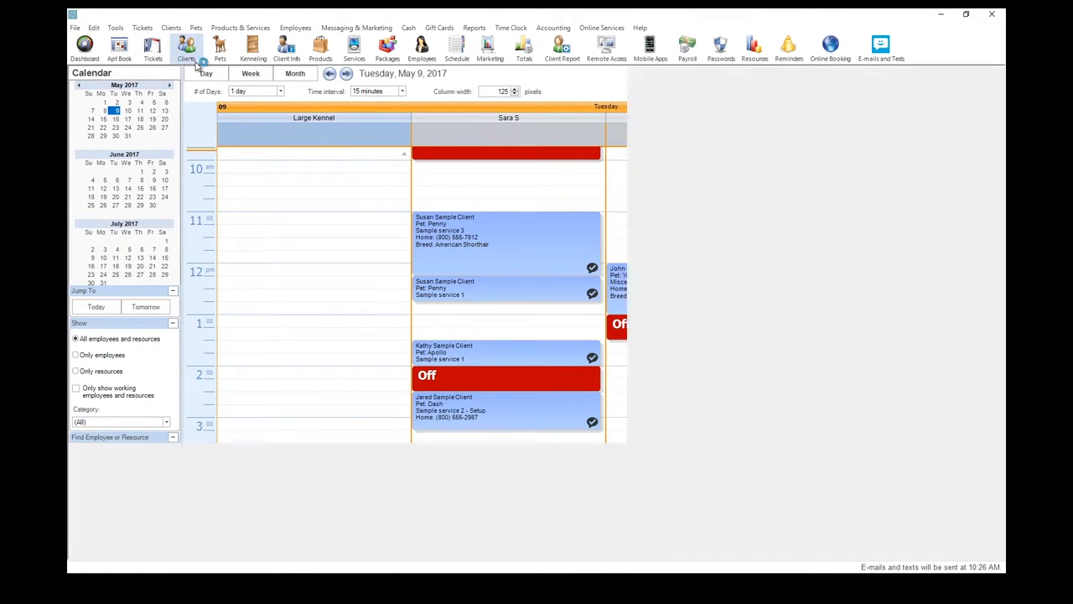
left_click(321, 48)
left_click(351, 52)
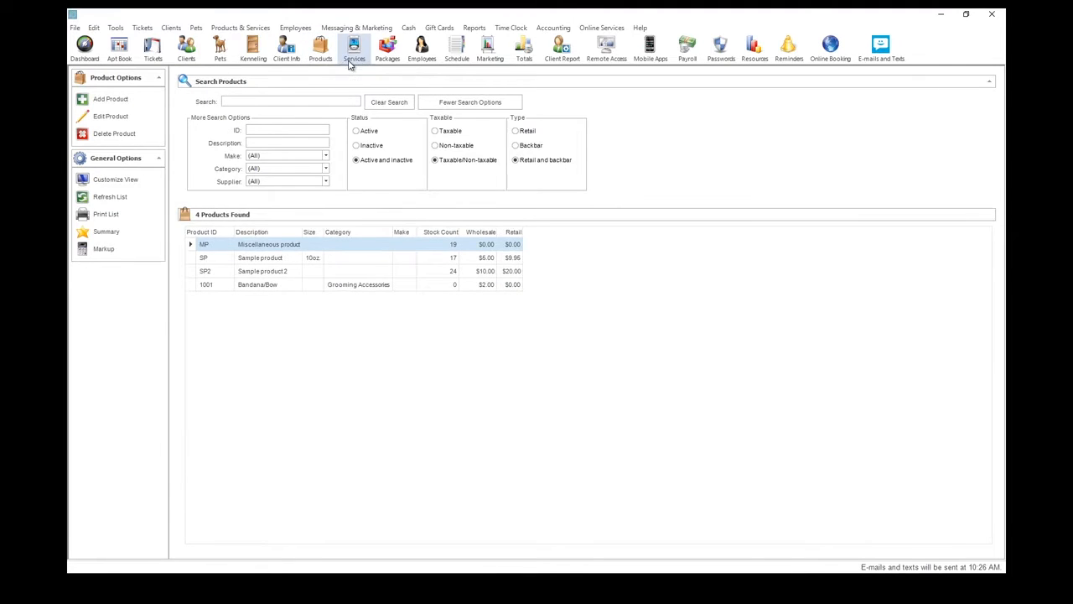
left_click(422, 64)
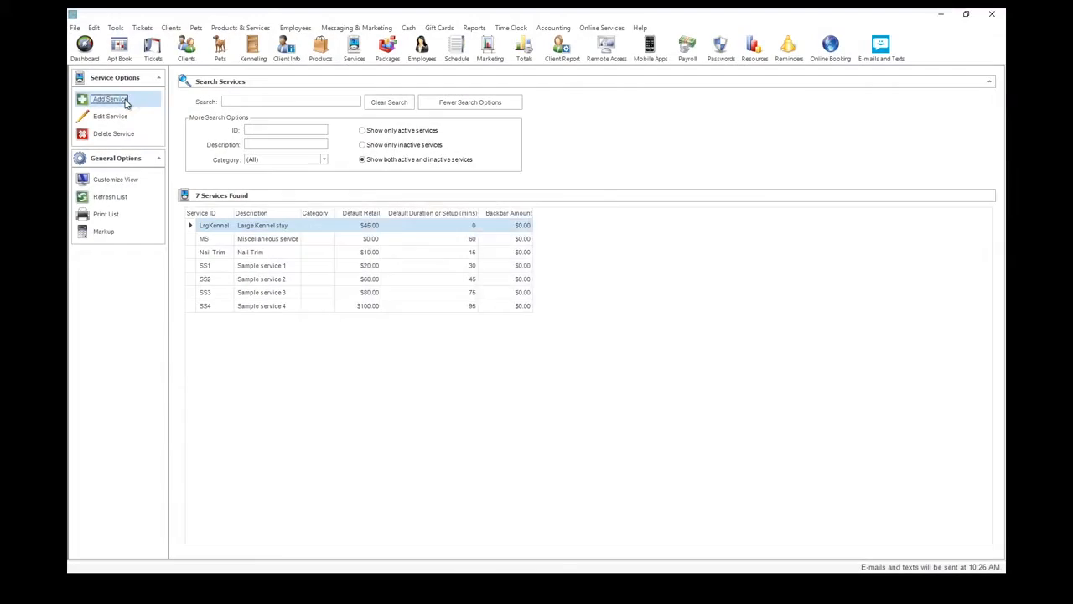
Fill in a new service with ID "Large Dog Bath & HC" and description "LArge dog, bath and haircut", and edit its length of time
left_click(126, 101)
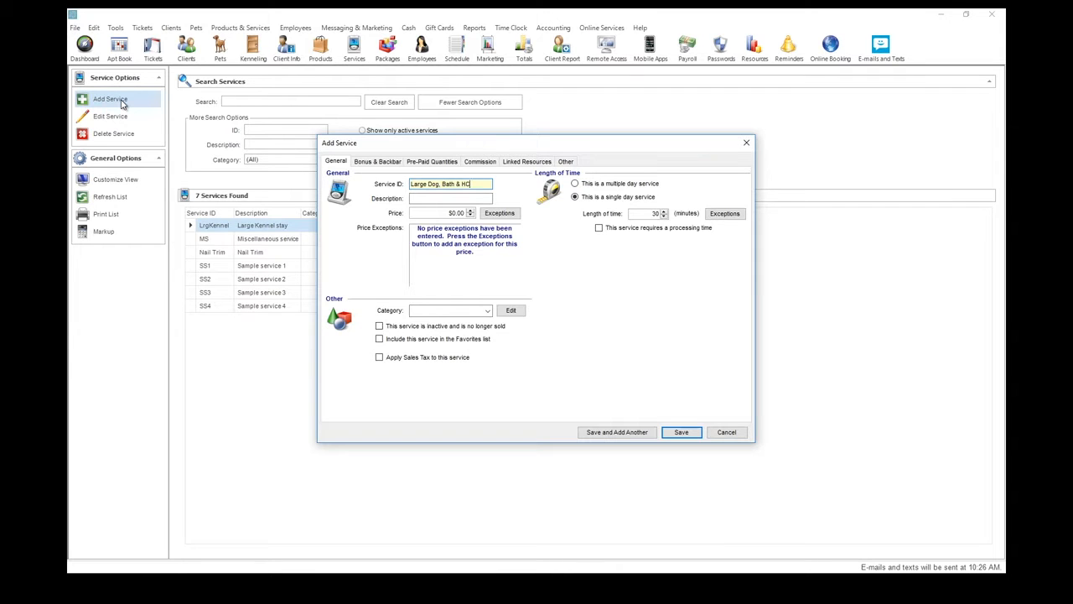
left_click(453, 196)
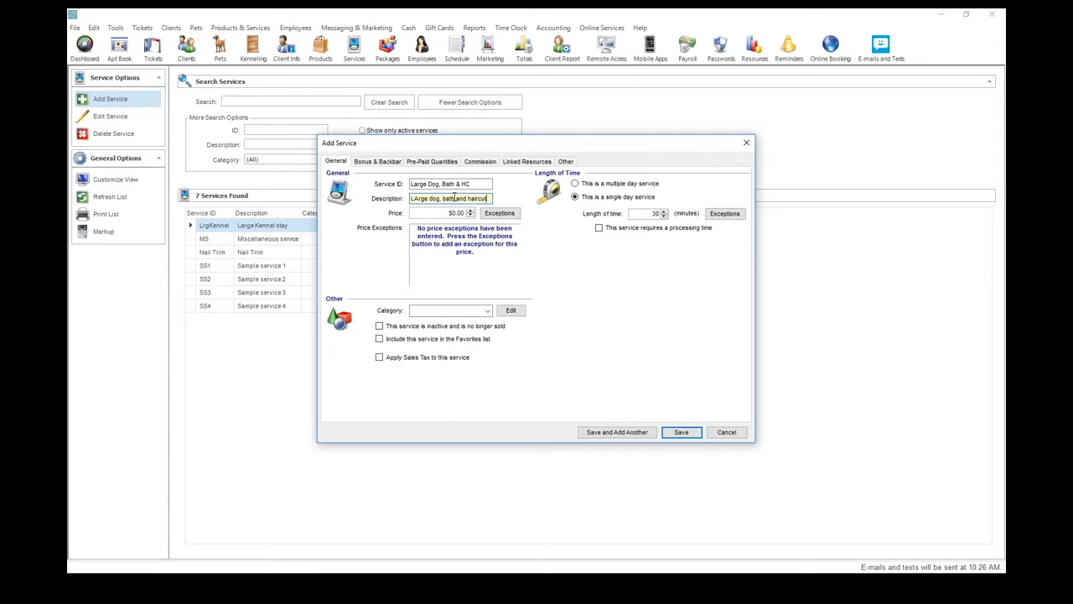
left_click(441, 184)
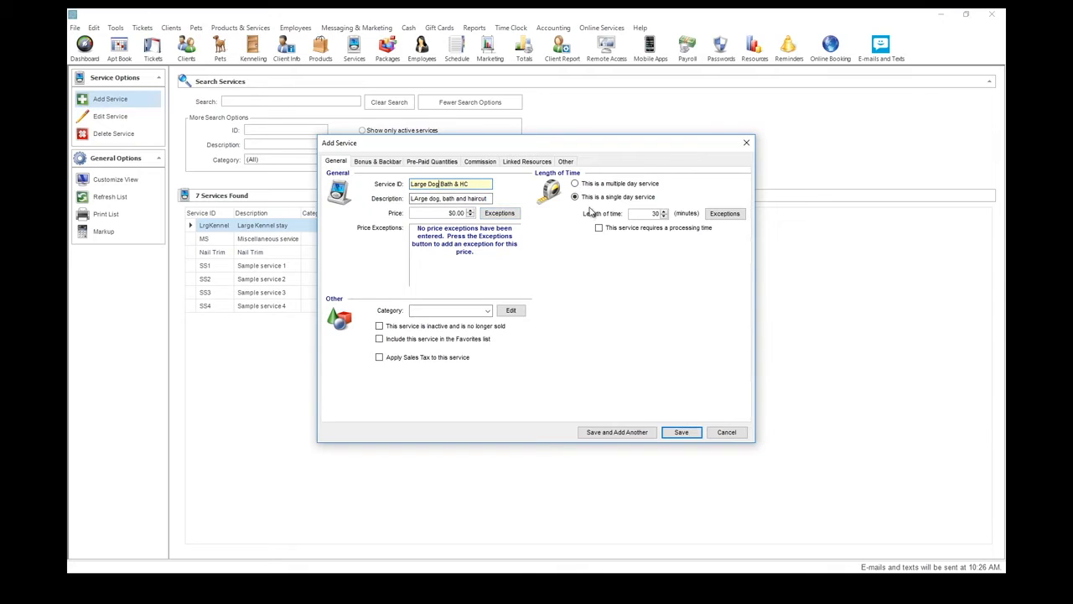
left_click(655, 214)
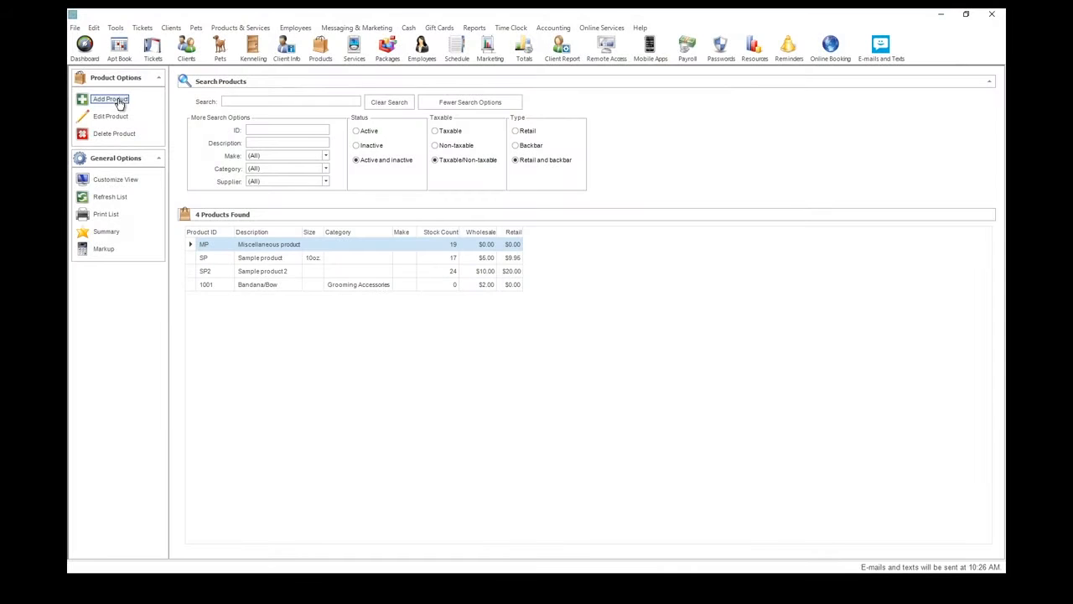
Add product 1002, "Collar and Leash combo", with 12 in stock, a $10.00 wholesale price and a $22.00 retail price
left_click(119, 101)
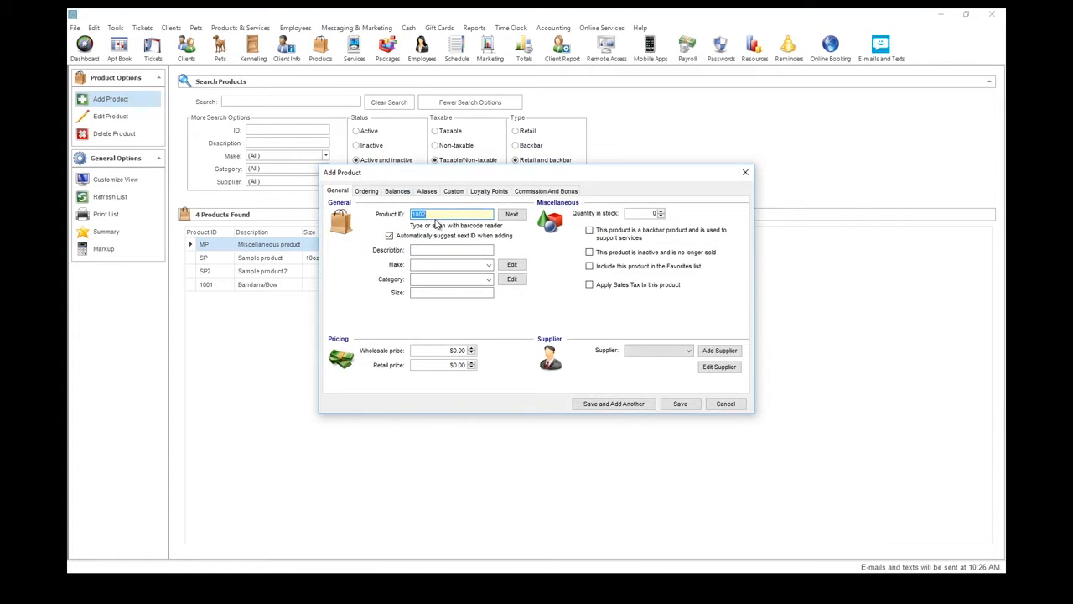
left_click(434, 214)
left_click(454, 248)
type("Co")
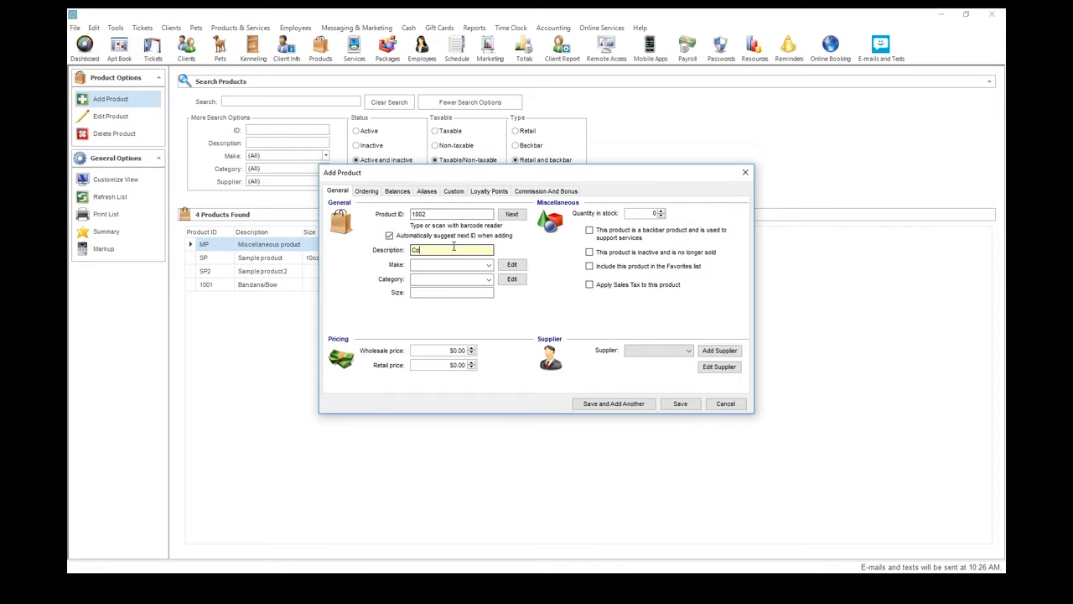
type("llar and Leash combo")
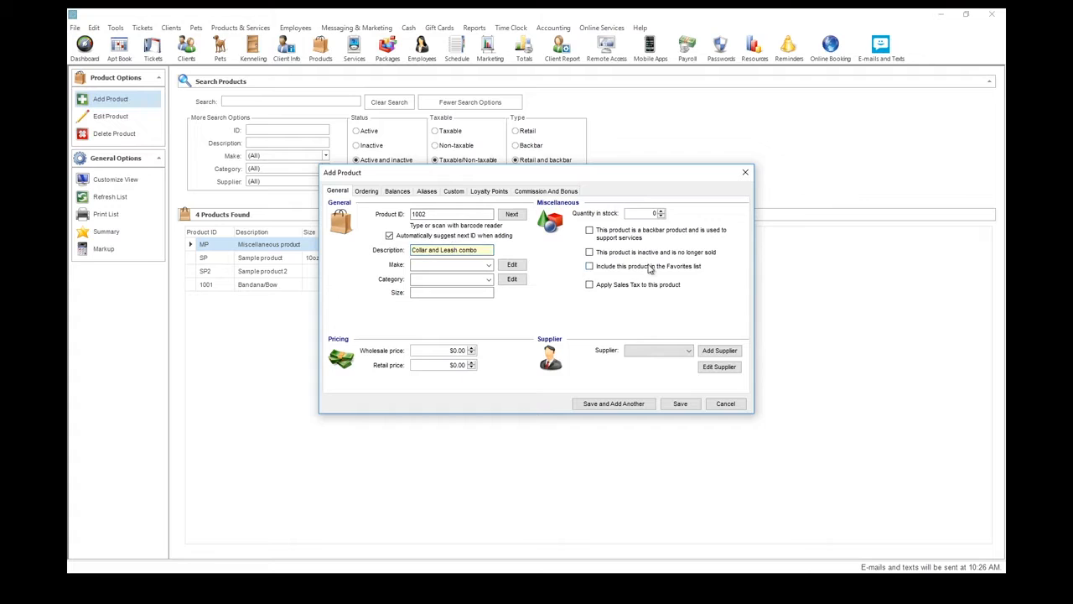
left_click(647, 213)
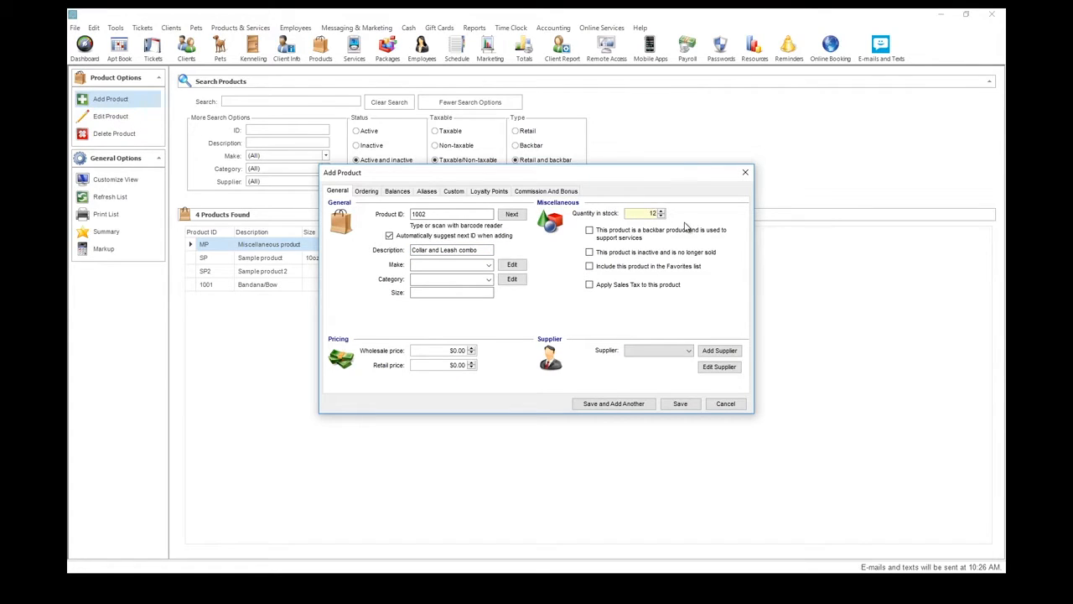
left_click(443, 351)
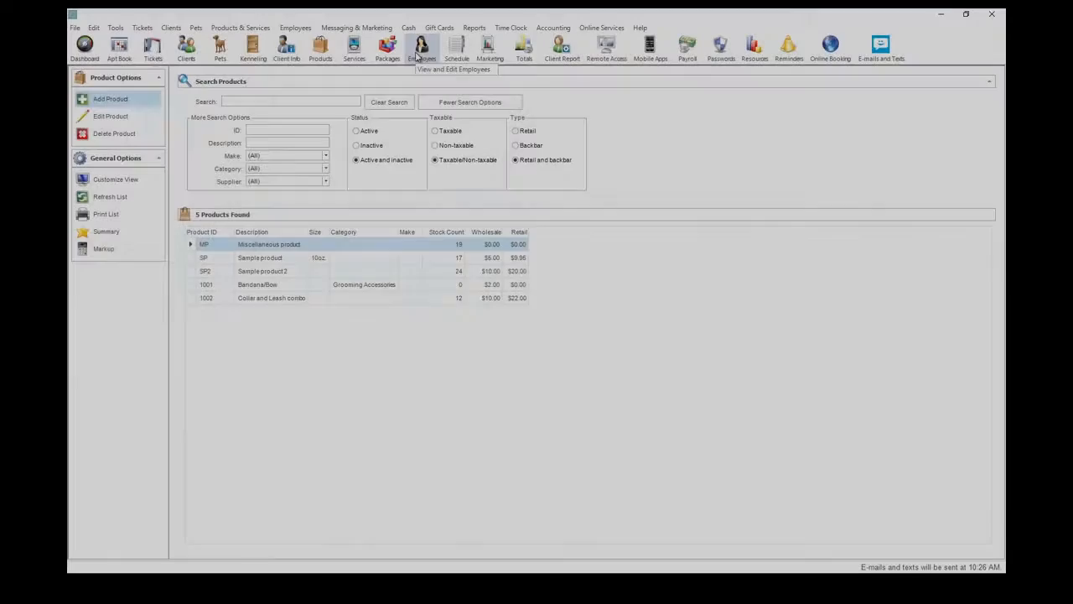
Start a new employee record with the employee's first and last name and the gender Female
left_click(419, 50)
left_click(132, 101)
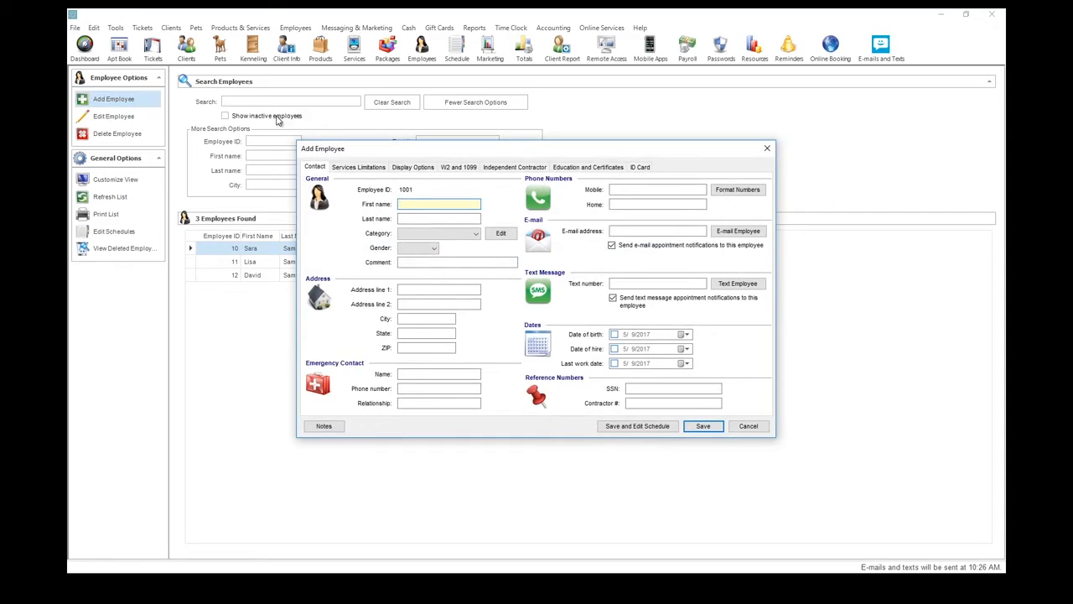
type("Gina")
key("Tab")
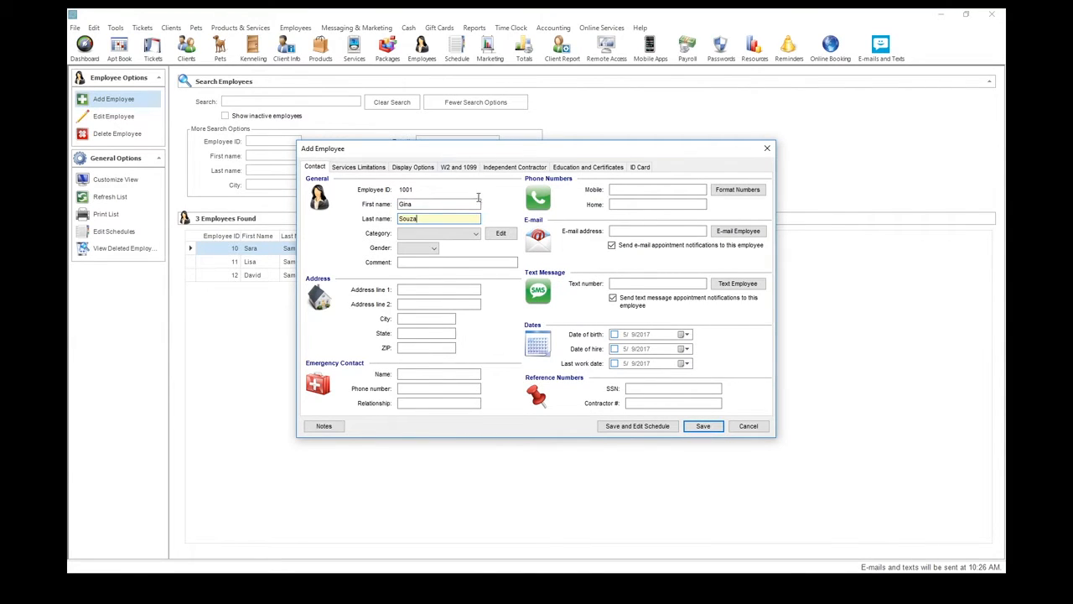
left_click(426, 248)
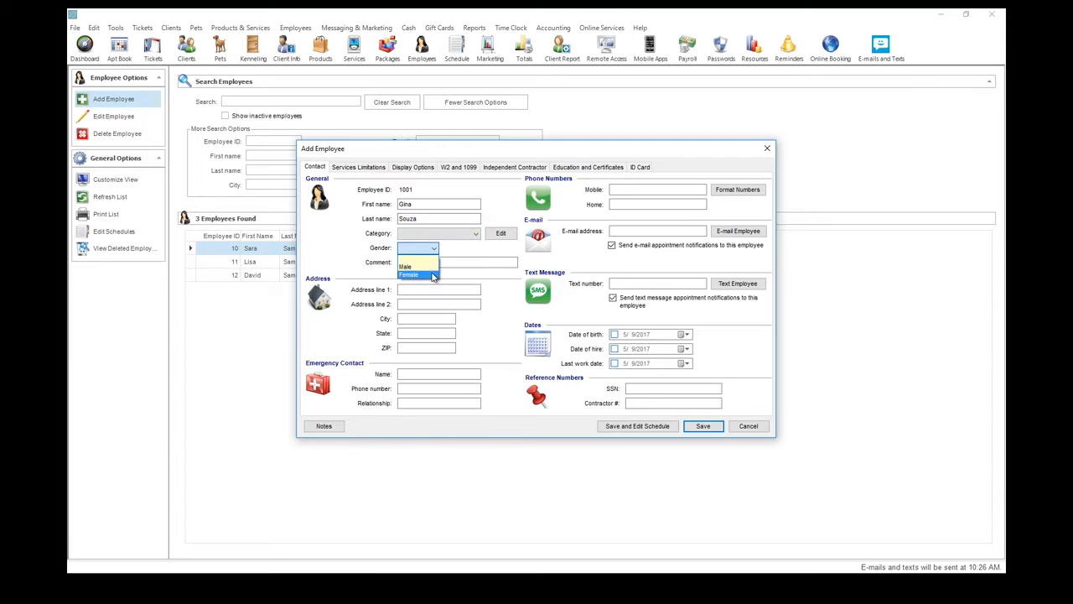
left_click(433, 276)
Add a "Head Groomer" entry to the employee and resource categories, keeping the blank entry first in the list
left_click(475, 234)
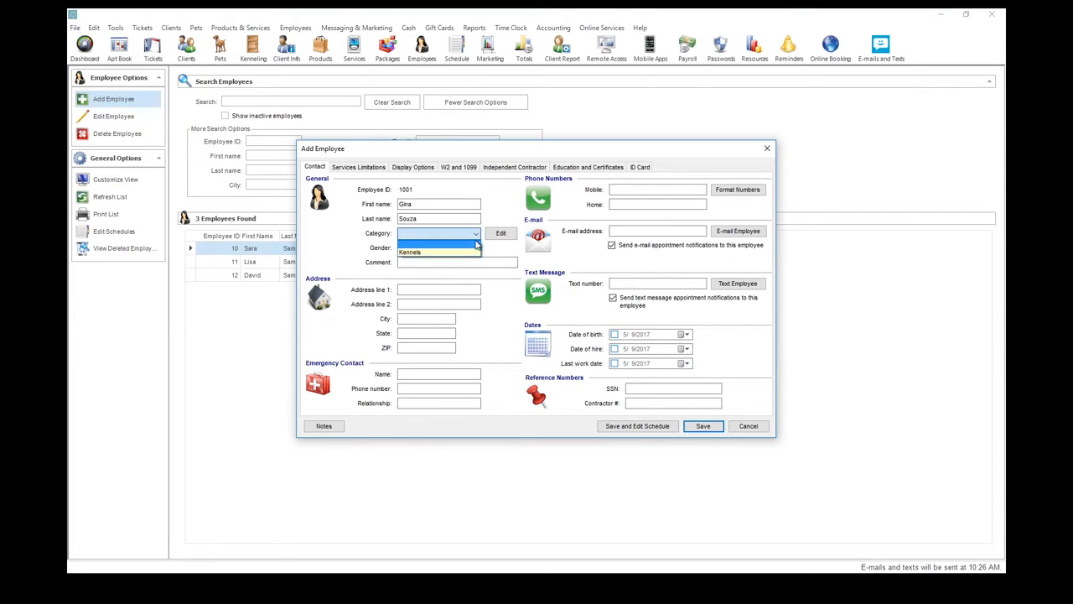
left_click(476, 236)
left_click(501, 233)
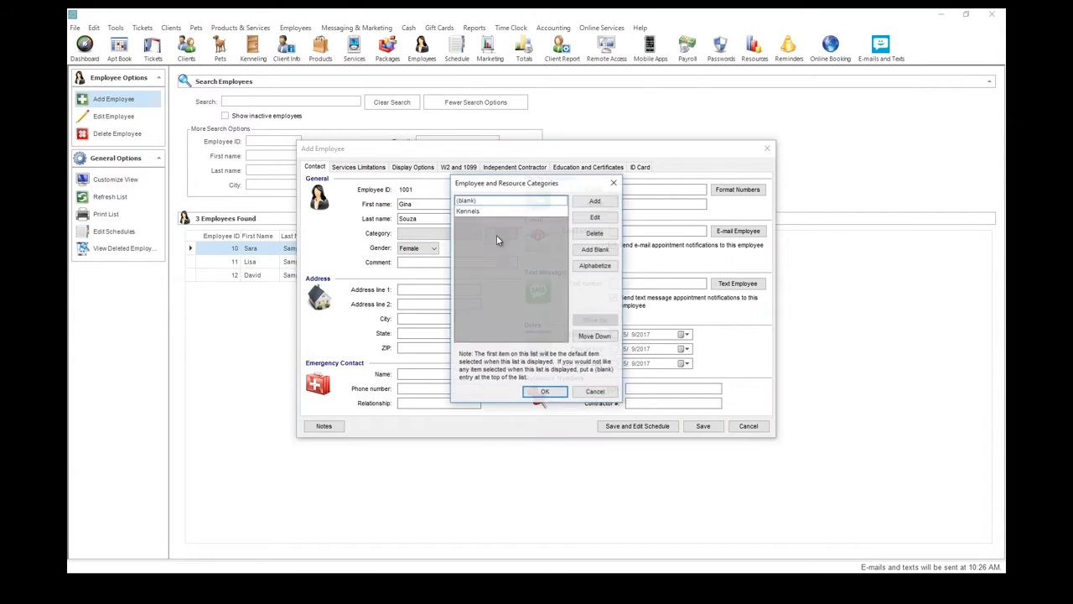
left_click(594, 201)
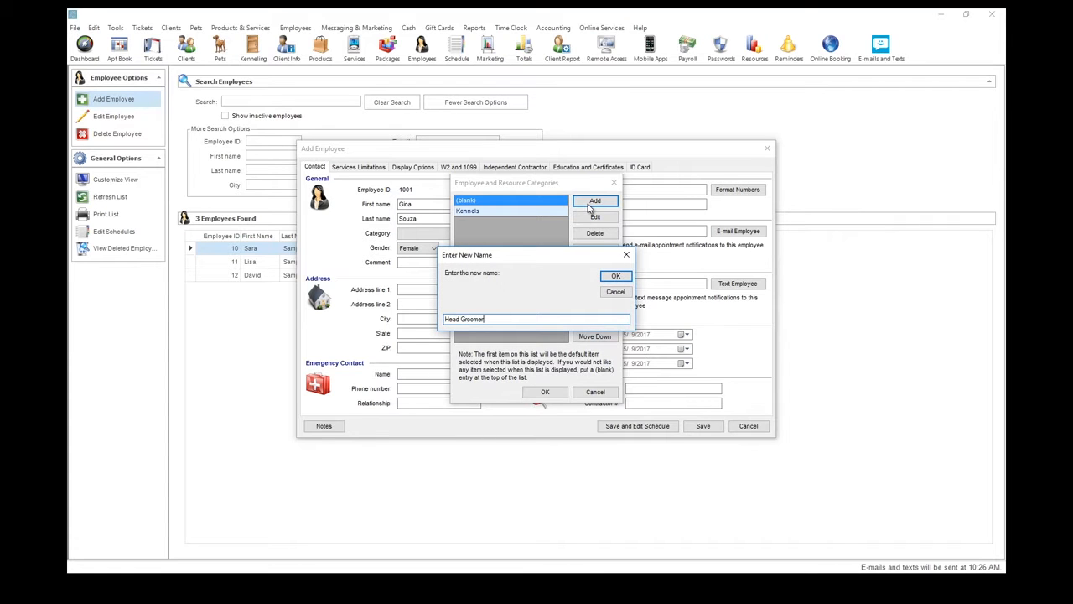
left_click(616, 275)
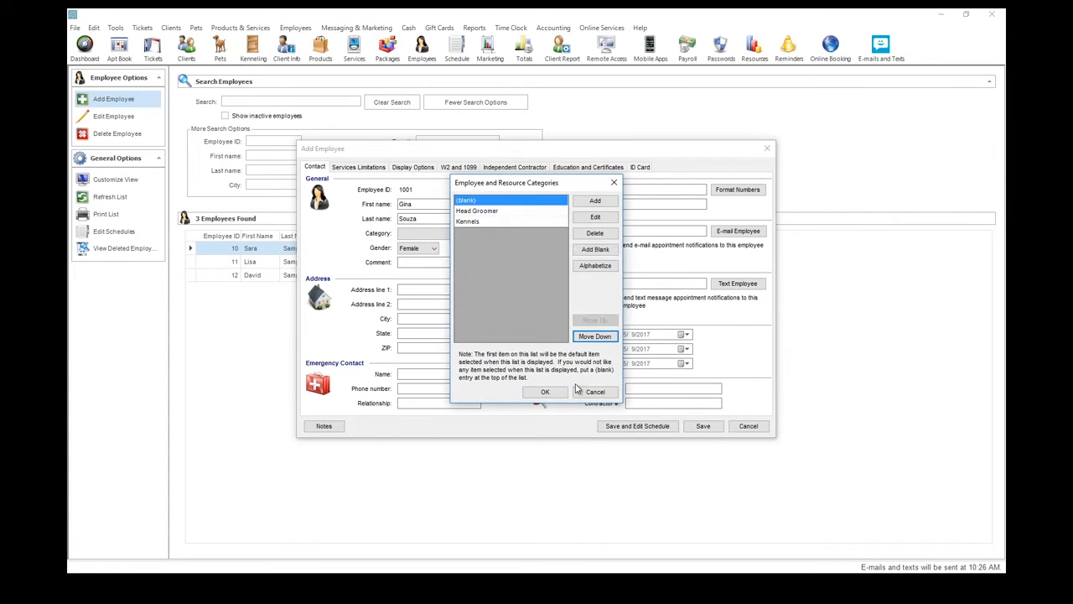
left_click(545, 392)
Enter the new employee's mobile phone number and assign the Head Groomer category
left_click(635, 192)
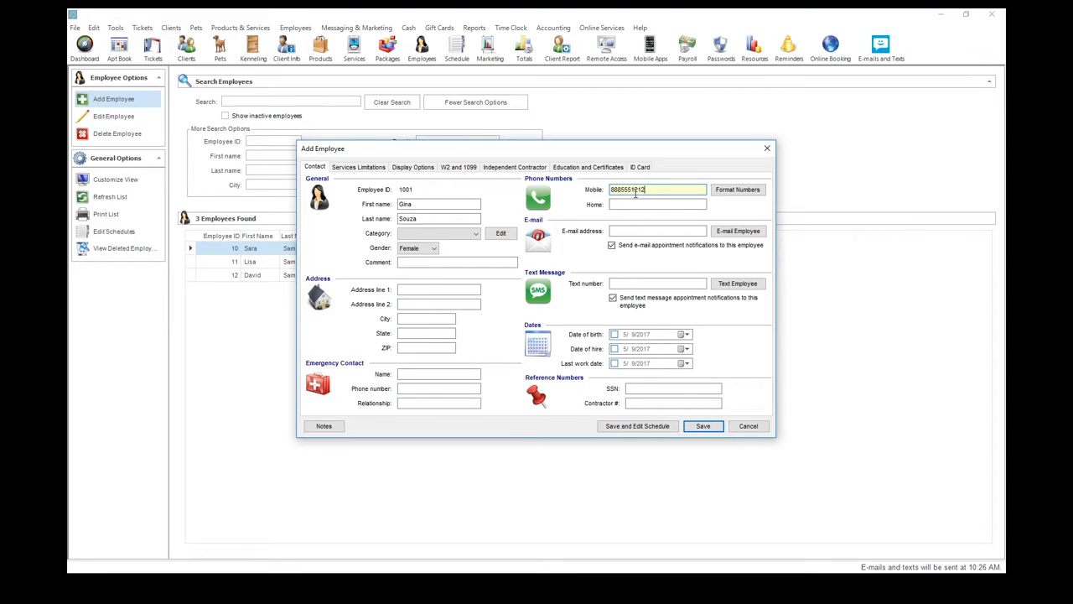
left_click(475, 234)
left_click(432, 249)
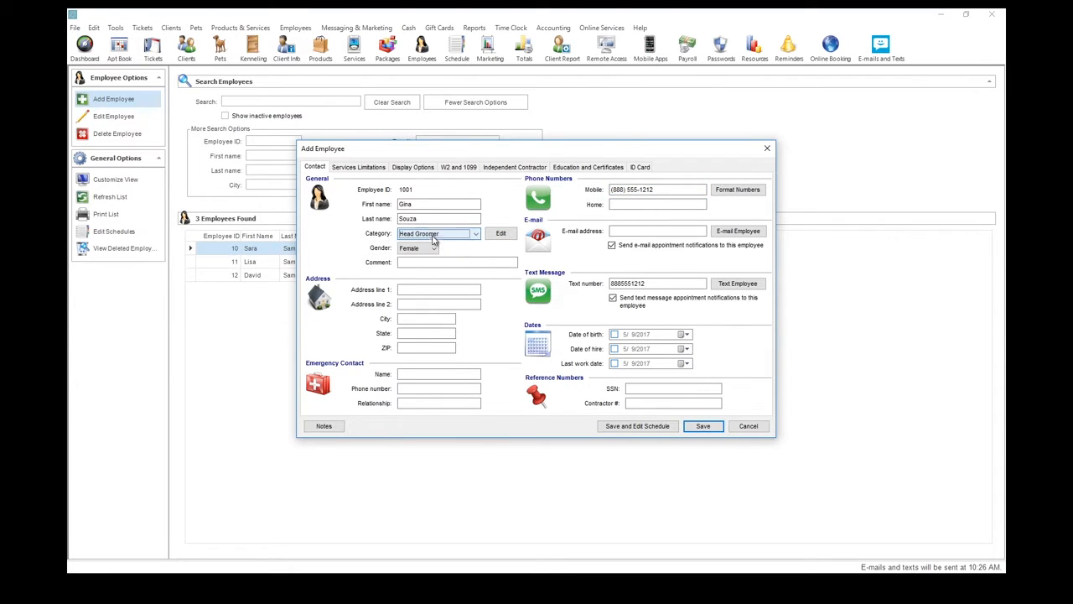
Enter the new employee's e-mail address, check the appointment book display name, and save the record
left_click(662, 232)
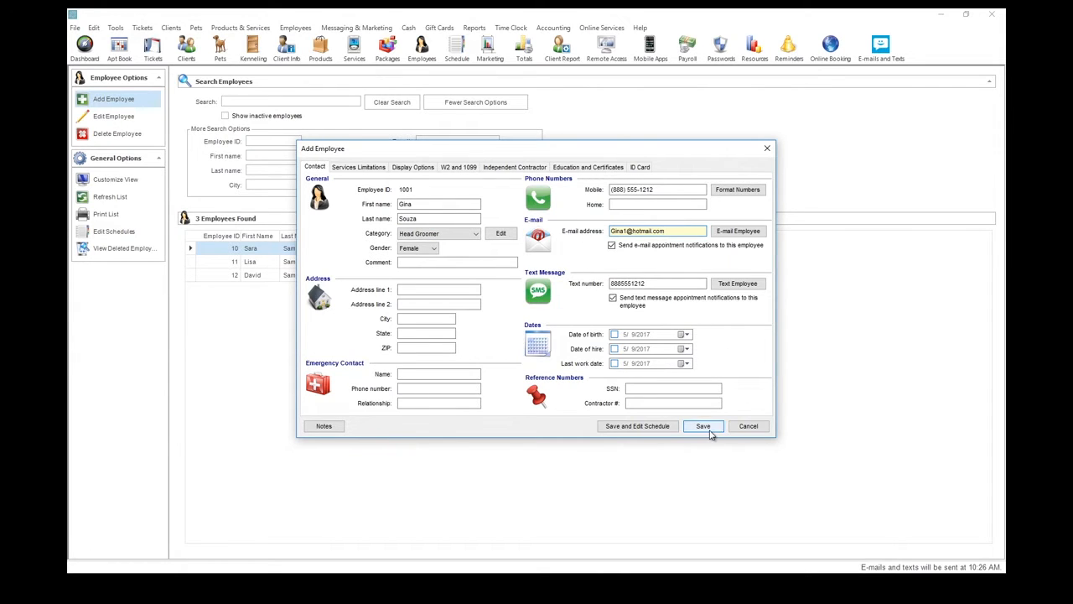
left_click(412, 166)
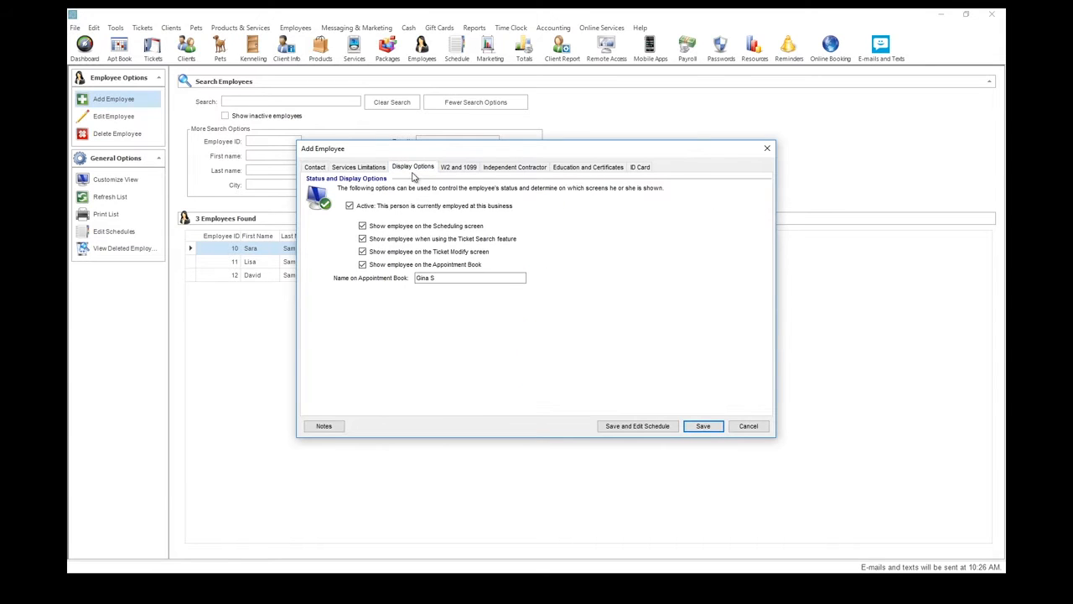
left_click(460, 278)
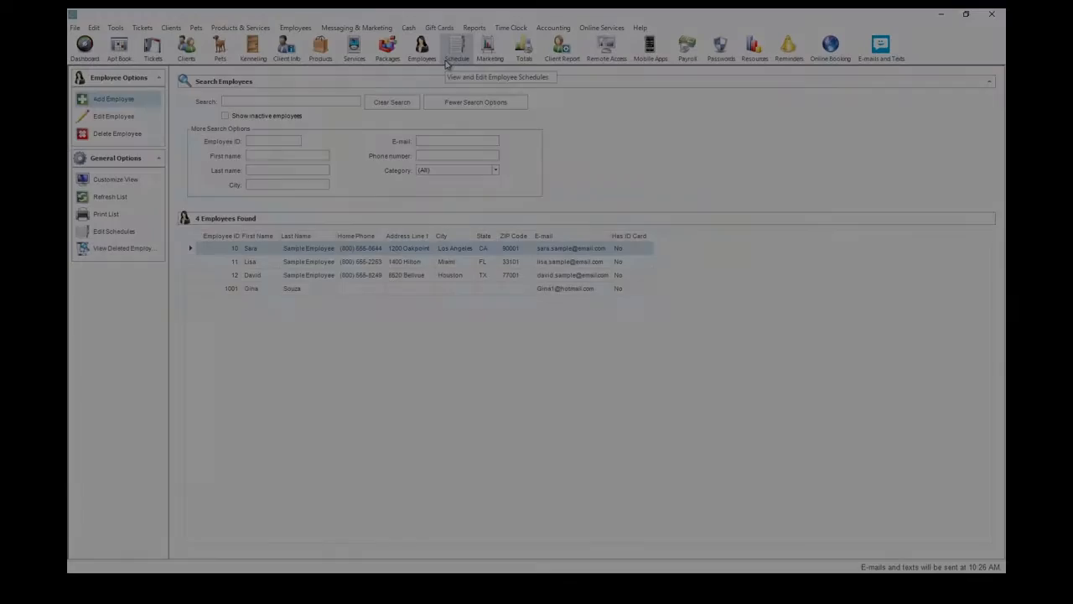
Schedule the new employee as working from 9:00 AM to 5:00 PM on Tuesday, May 9, 2017
left_click(447, 64)
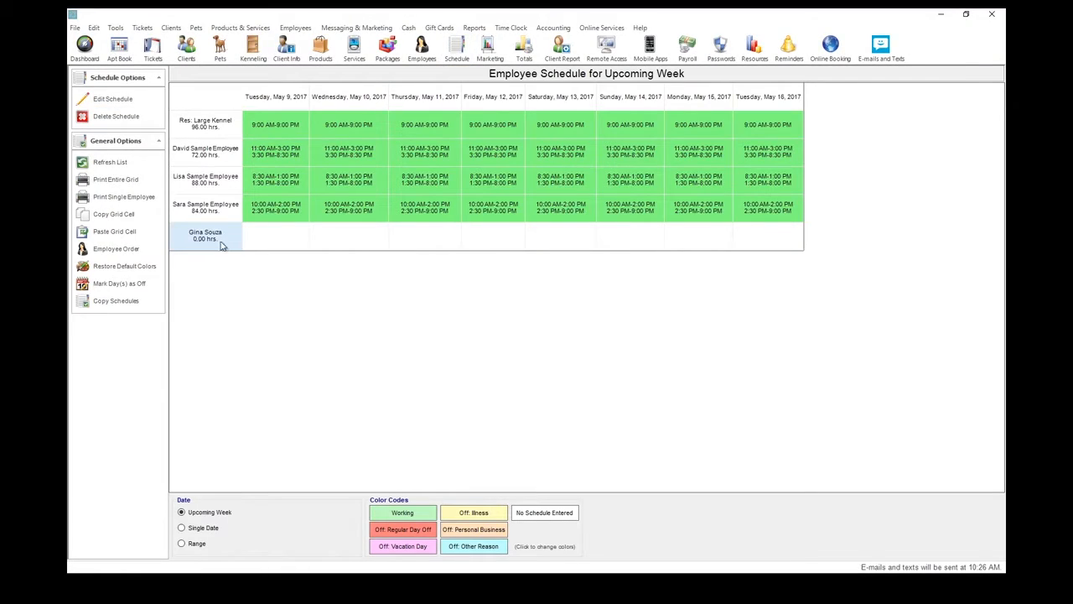
left_click(271, 247)
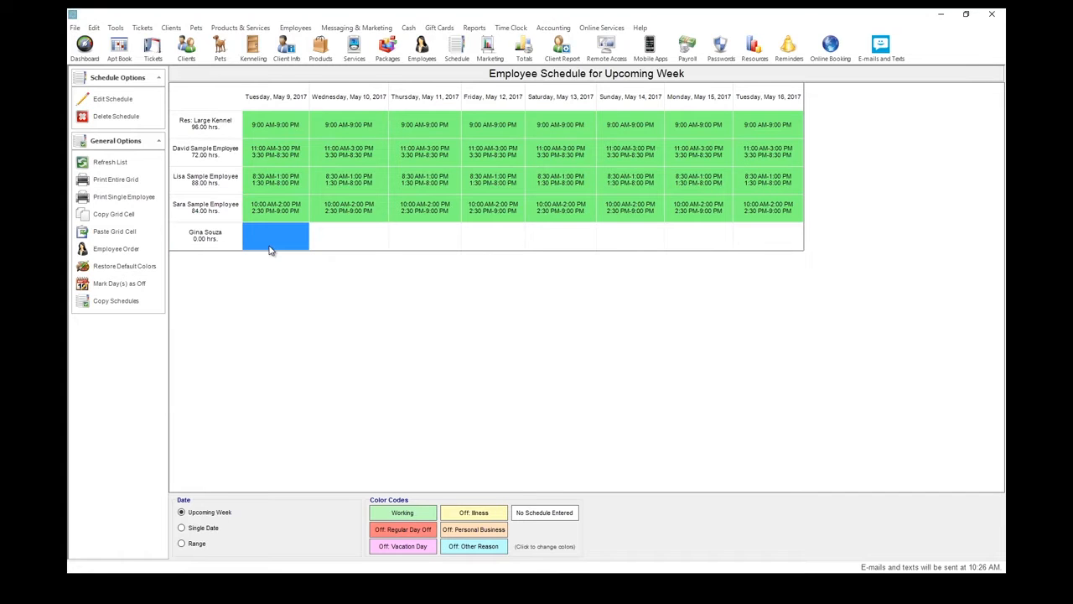
double_click(271, 246)
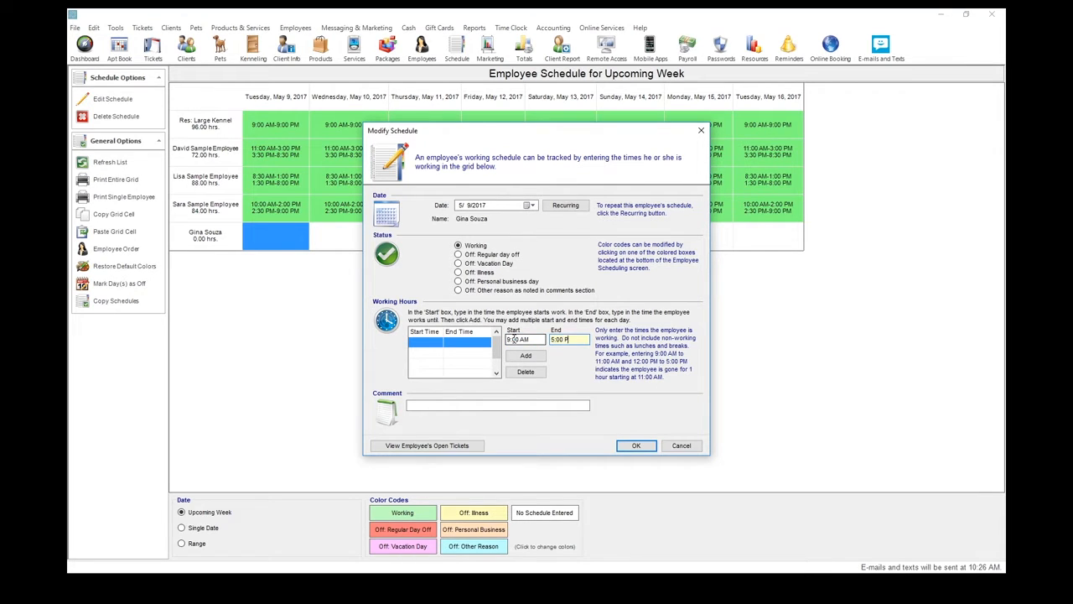
left_click(526, 354)
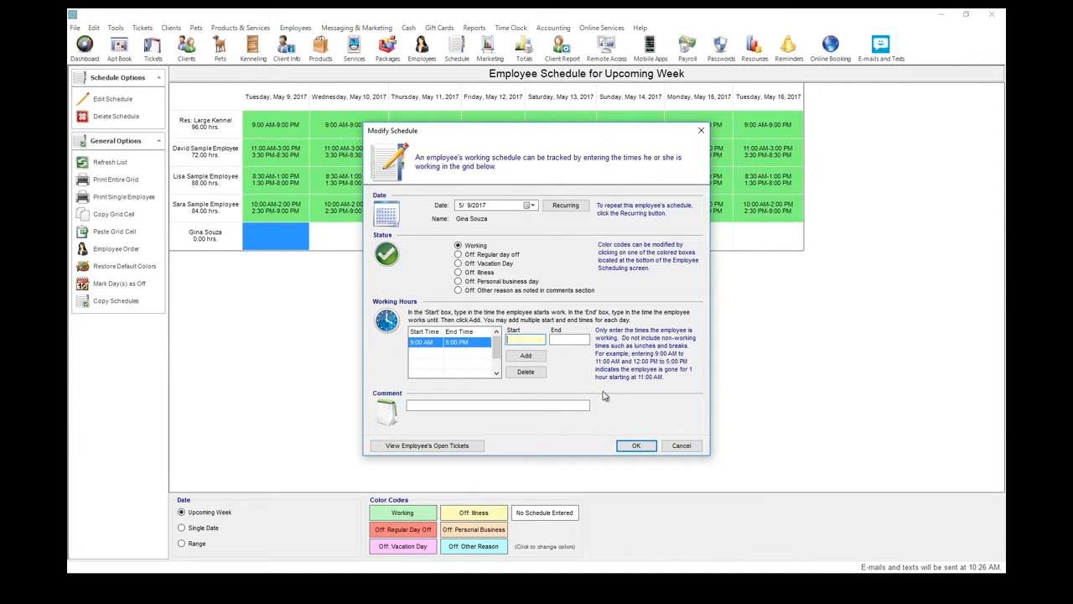
left_click(644, 448)
Set the new employee's May 9, 2017 schedule to recur every week on Tuesday, Wednesday, Thursday, Friday and Saturday
left_click(363, 251)
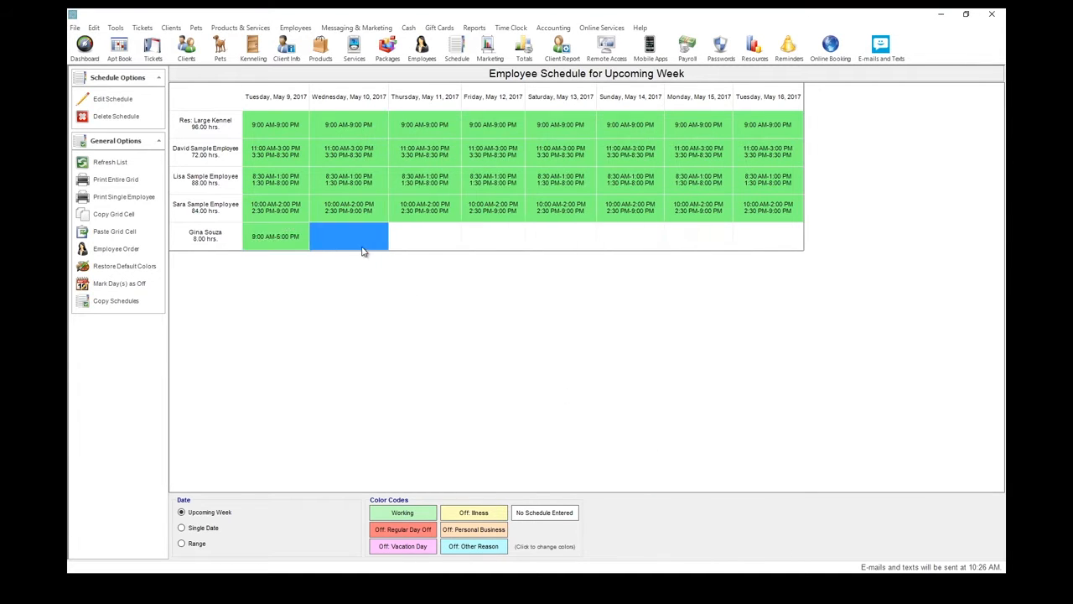
double_click(279, 239)
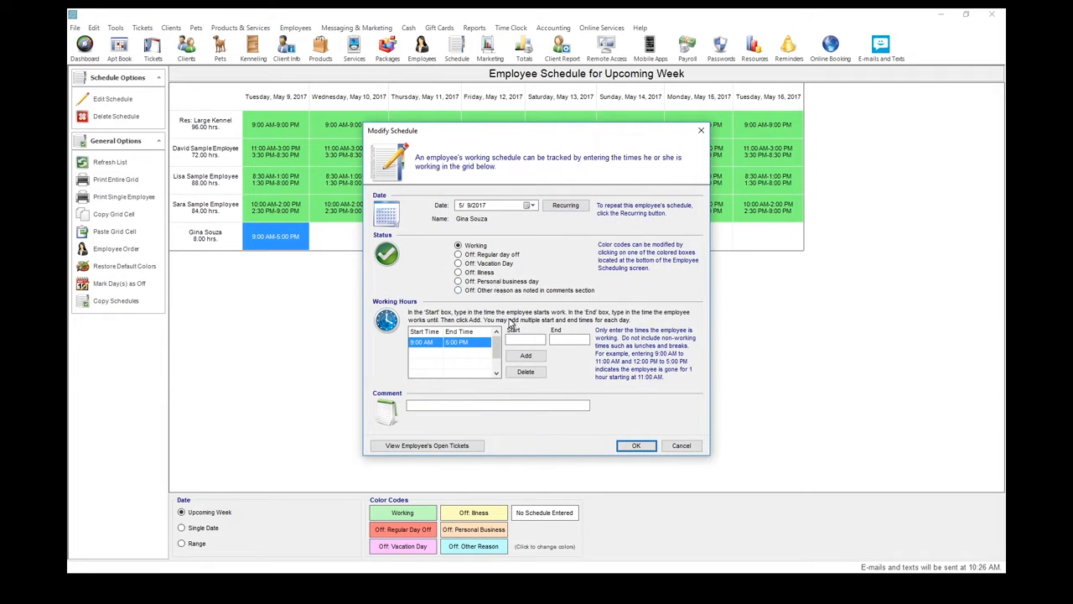
left_click(566, 208)
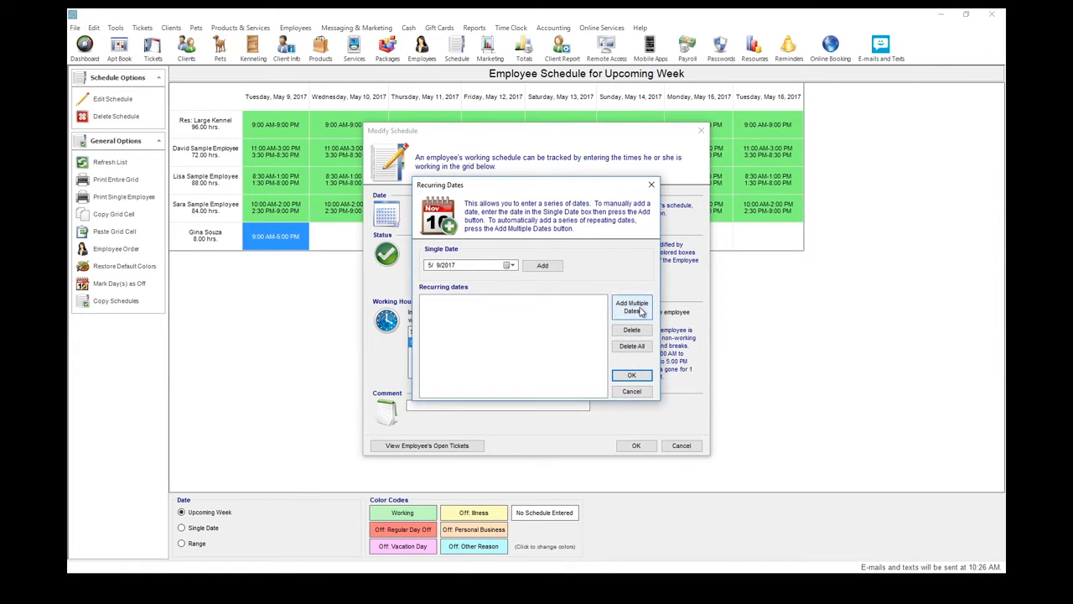
left_click(641, 308)
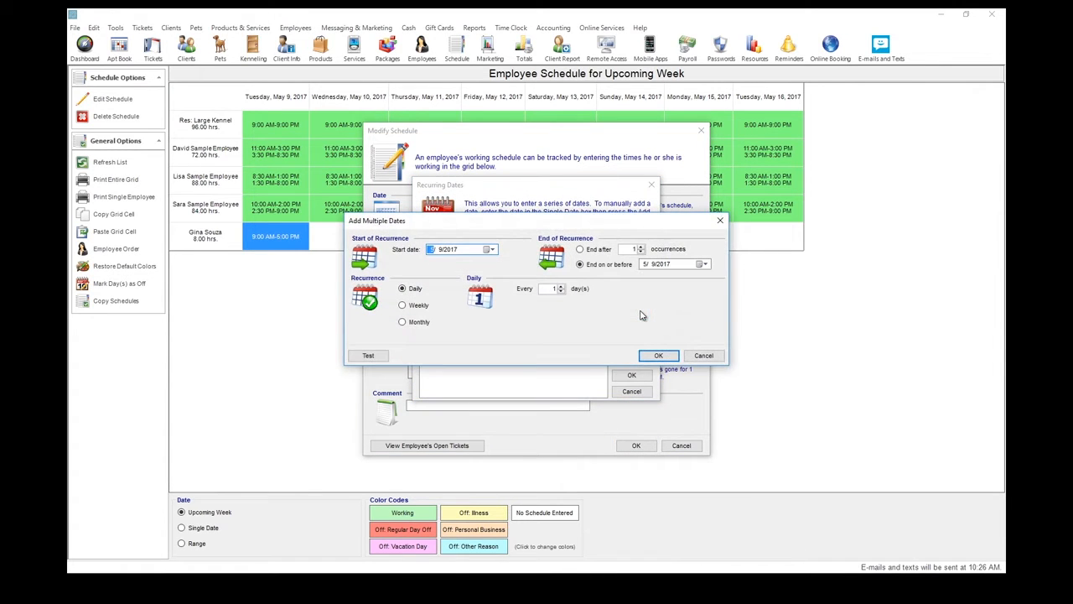
left_click(419, 305)
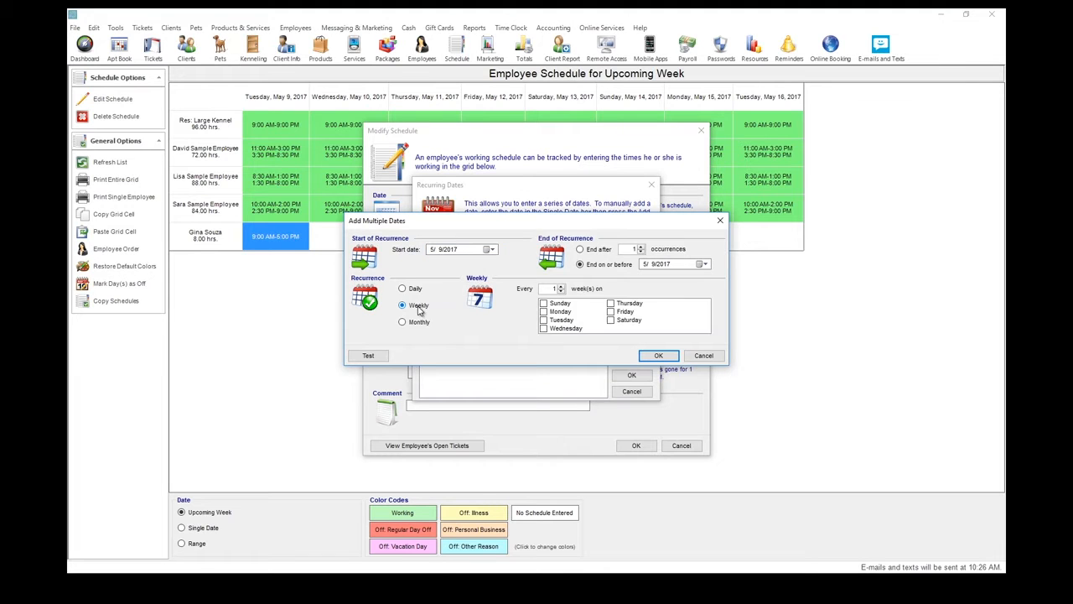
left_click(543, 319)
left_click(544, 328)
left_click(610, 302)
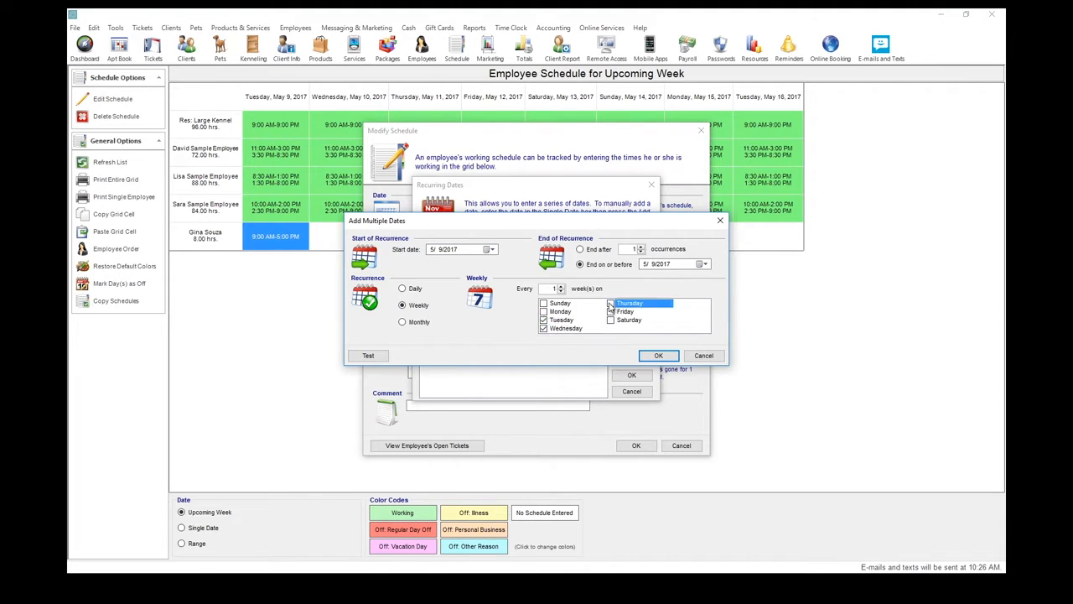
left_click(612, 311)
left_click(614, 321)
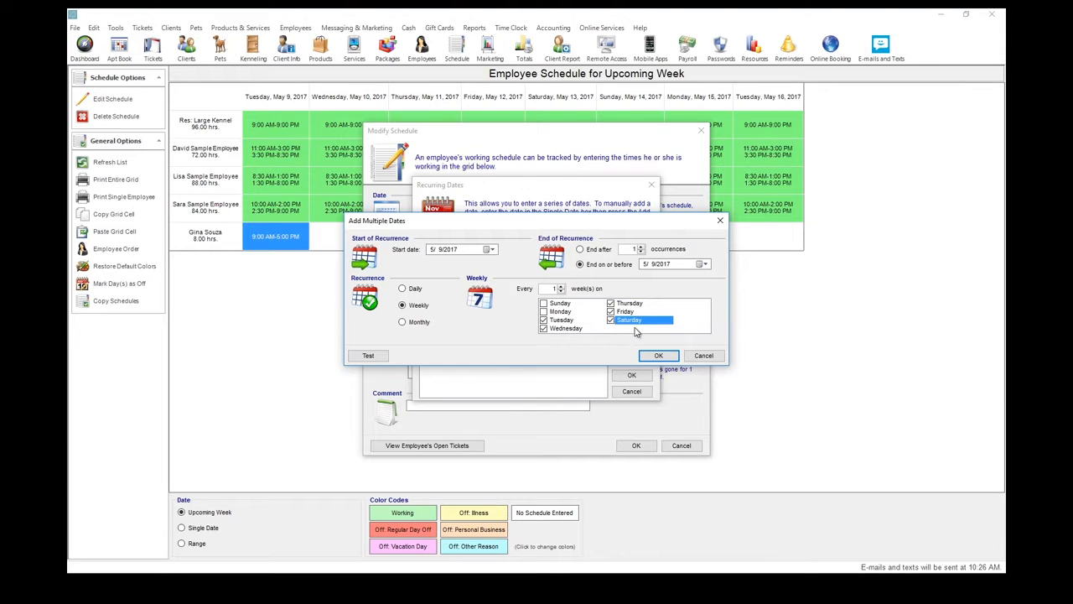
End the weekly recurrence on or before July 31, 2017, review the generated dates, and save the recurring schedule
left_click(708, 267)
left_click(758, 281)
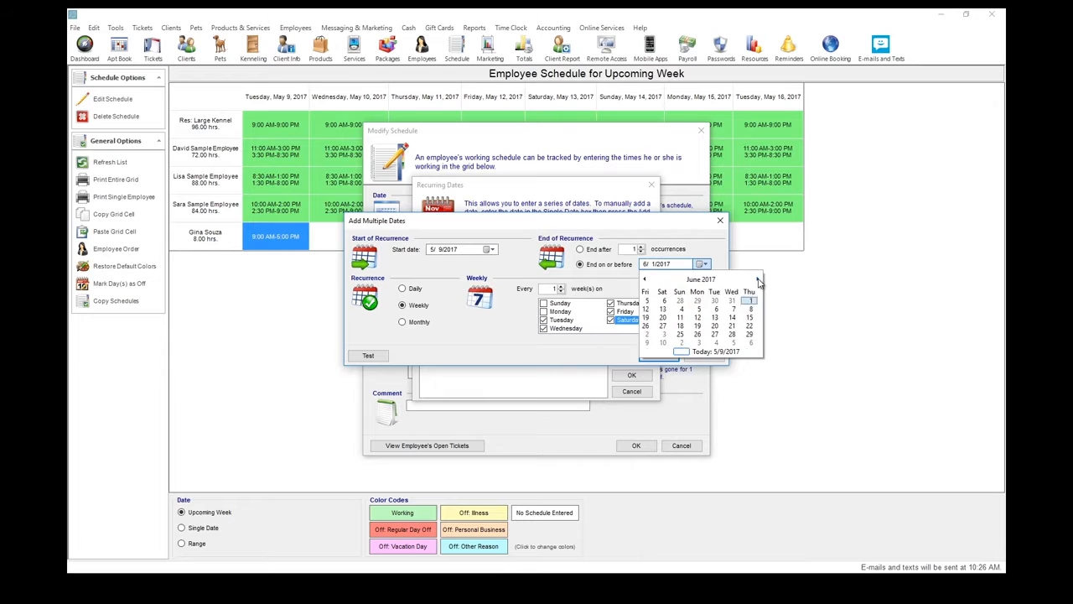
left_click(758, 281)
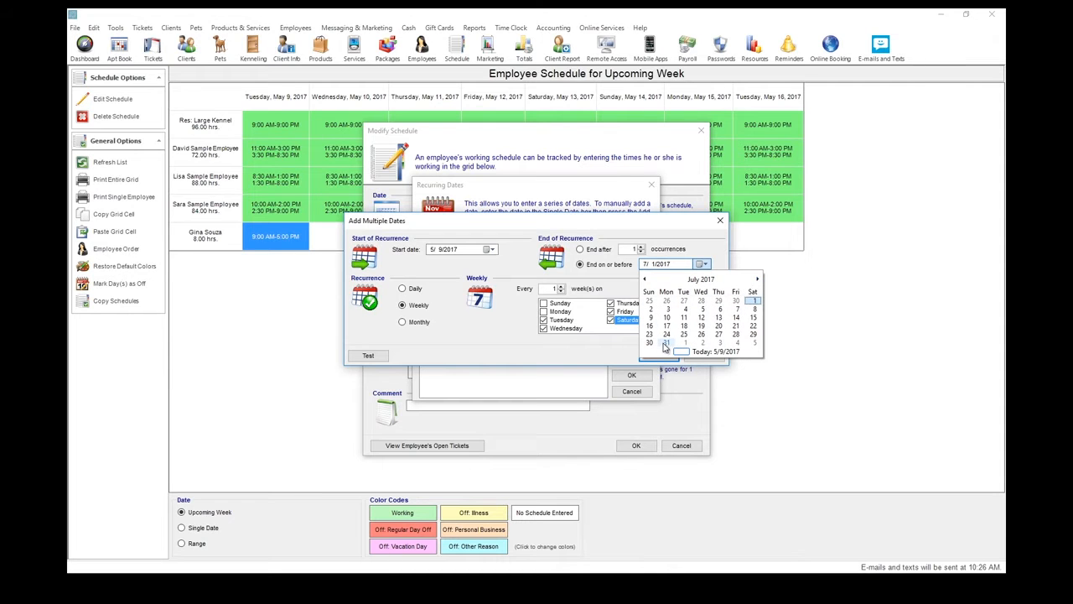
left_click(665, 344)
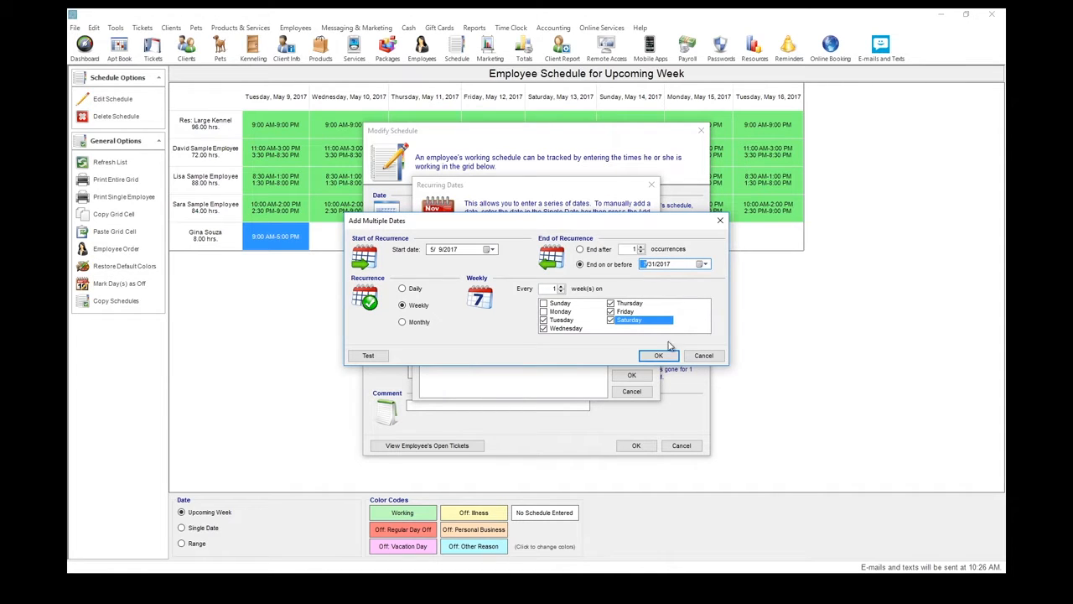
left_click(659, 355)
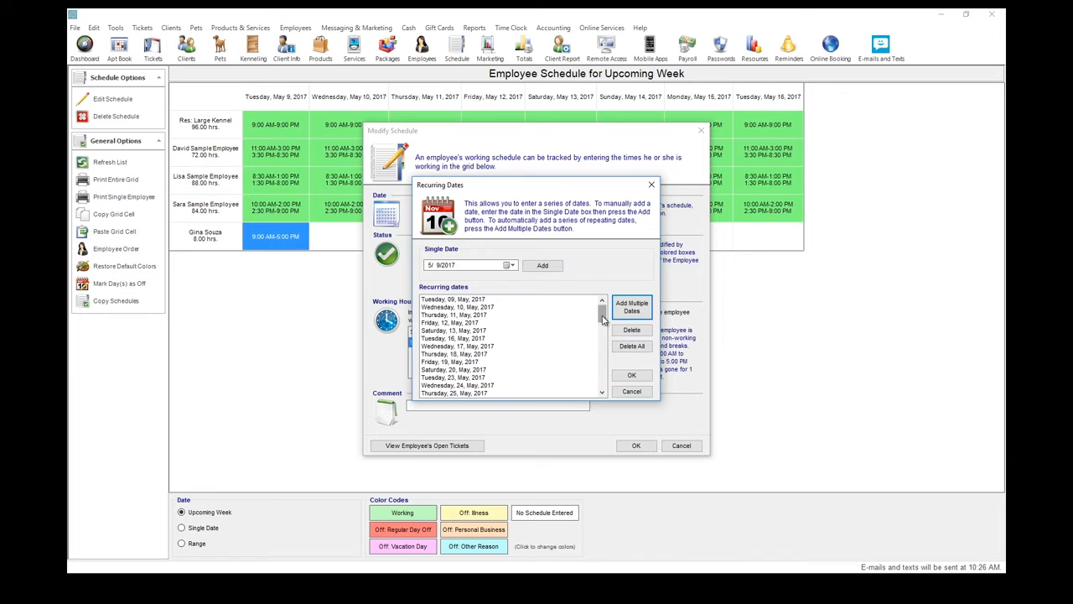
mouse_move(602, 317)
left_mouse_down()
mouse_move(610, 344)
mouse_move(605, 321)
left_mouse_up()
left_click(642, 374)
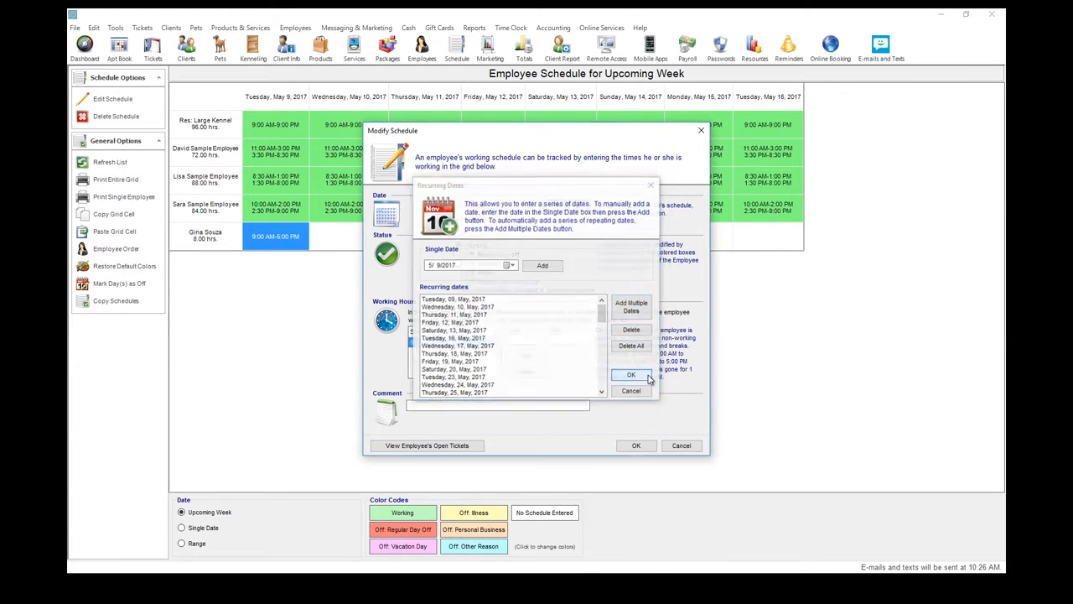
left_click(648, 451)
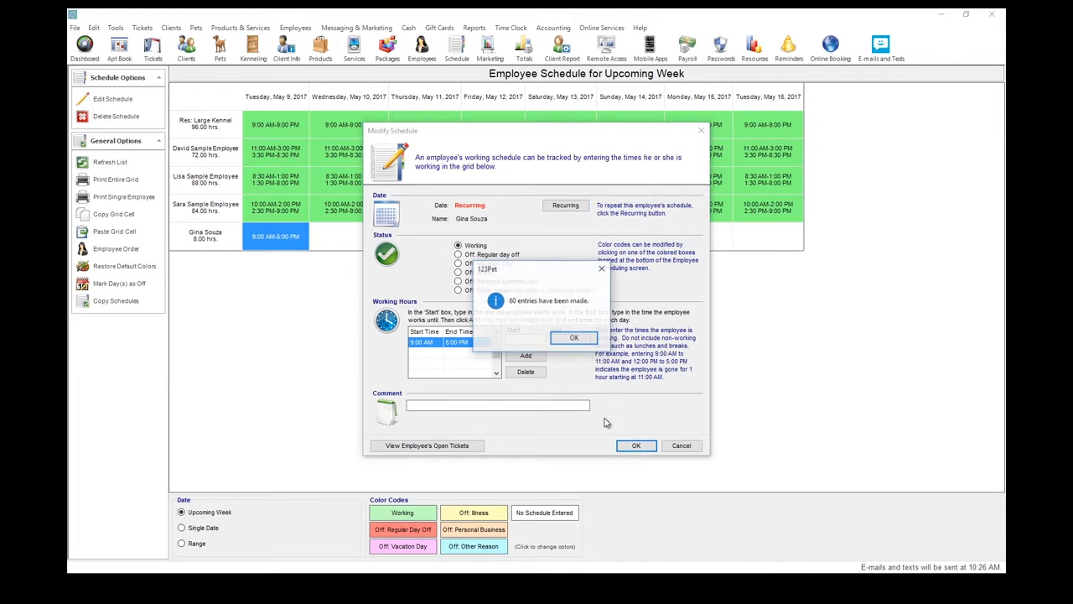
left_click(563, 336)
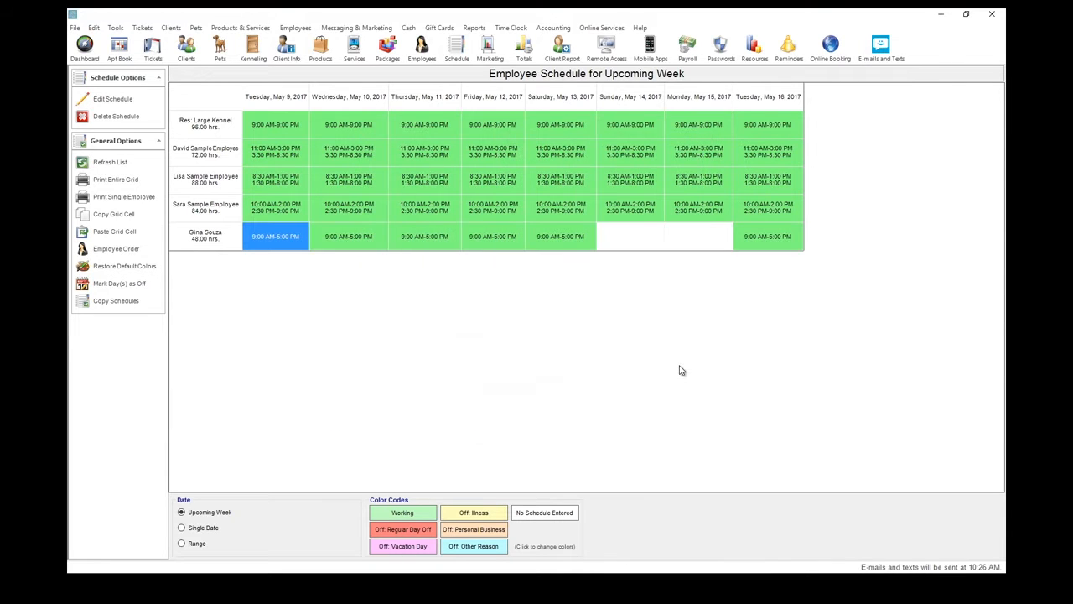
Replace the new employee's working hours on Friday, May 12, 2017 with 10:00 AM to 6:00 PM, and open the appointment book
left_click(497, 239)
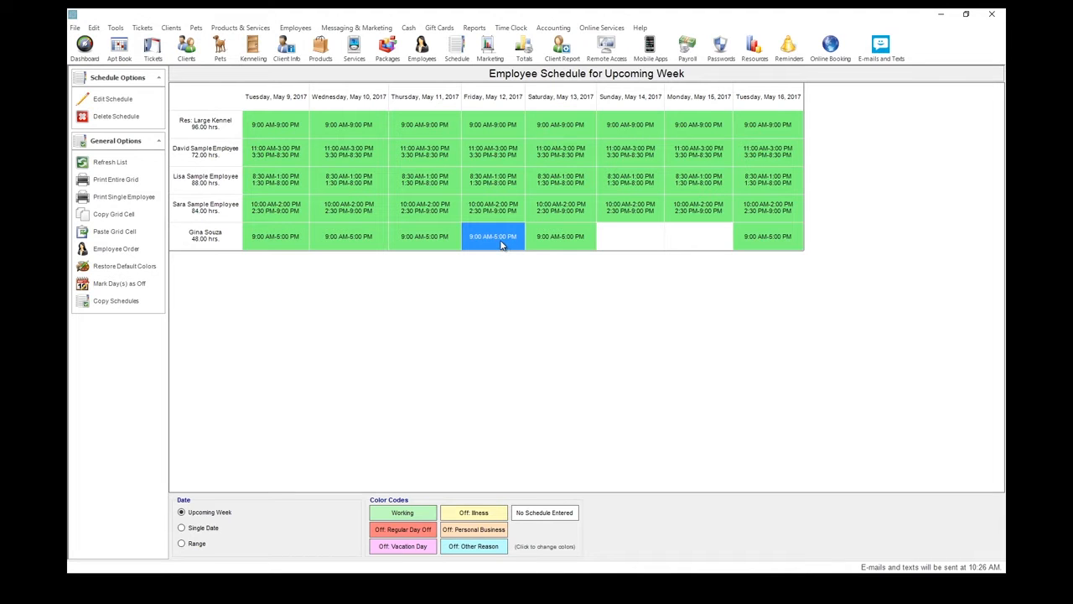
double_click(501, 243)
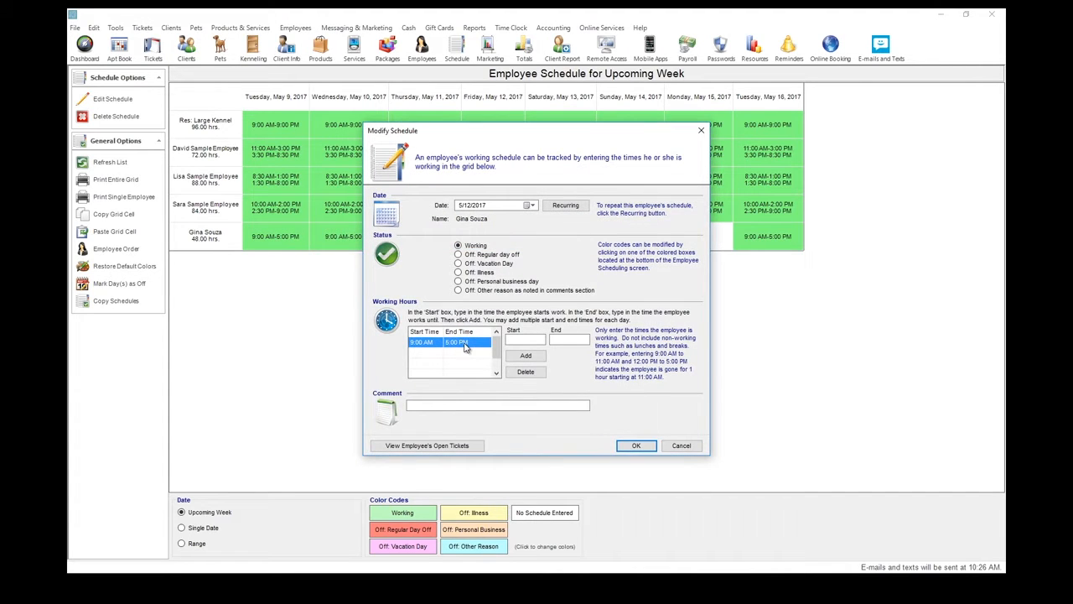
left_click(529, 374)
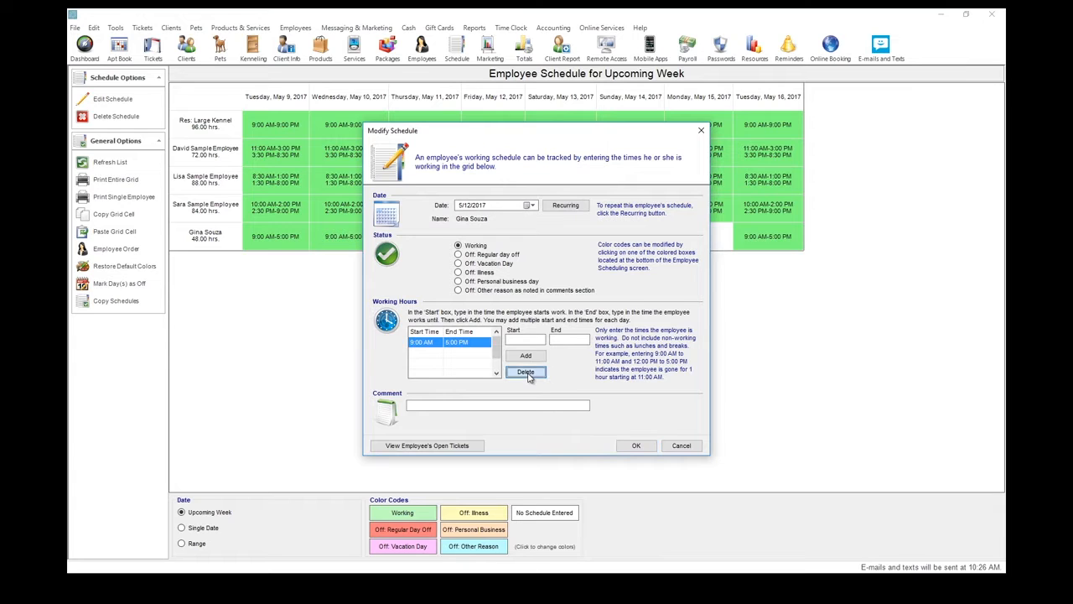
left_click(505, 339)
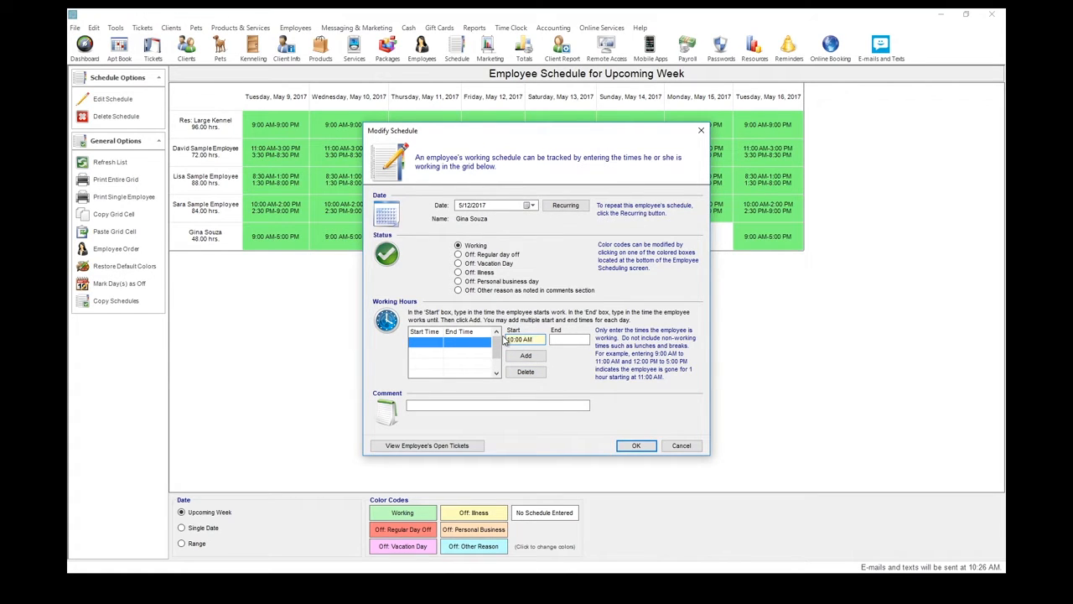
left_click(566, 339)
type("6:00 PM")
left_click(526, 355)
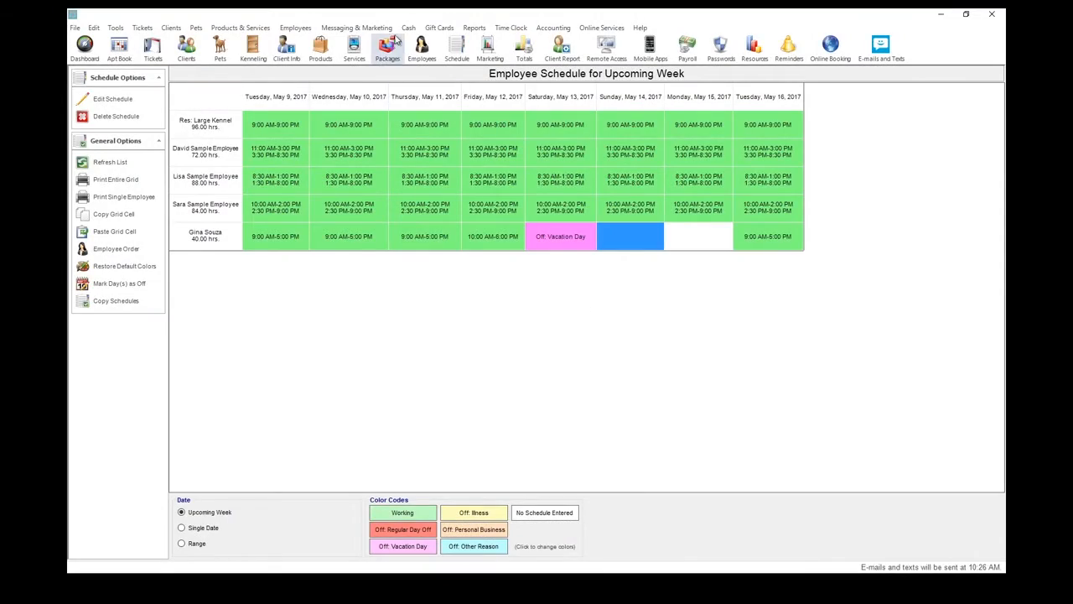
left_click(119, 47)
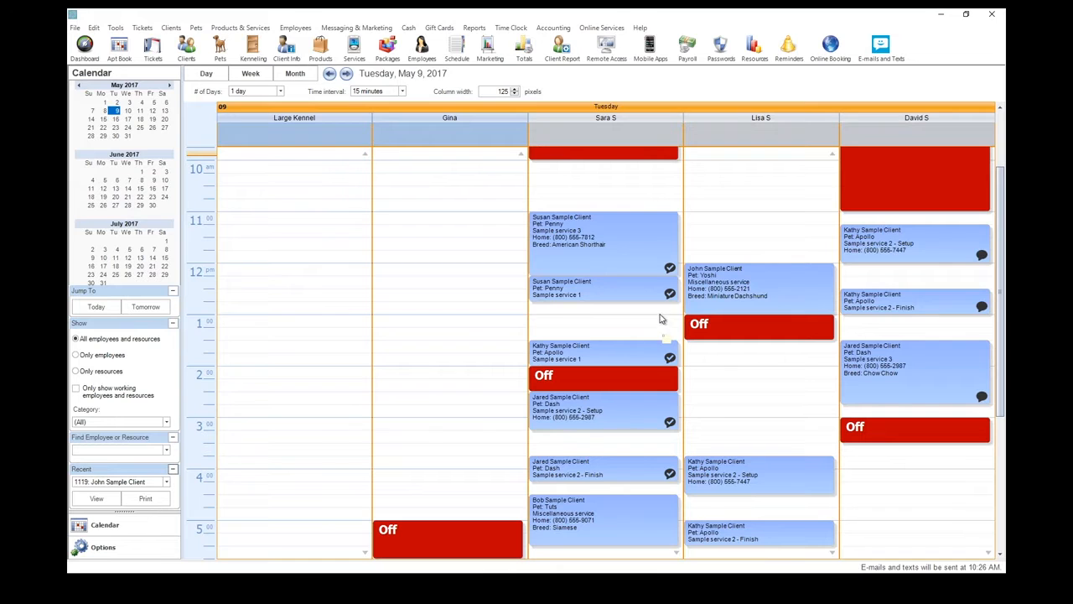
Open the cash drawer for the day with a $100.00 starting balance, with new balances starting from the last counted cash value
left_click(416, 30)
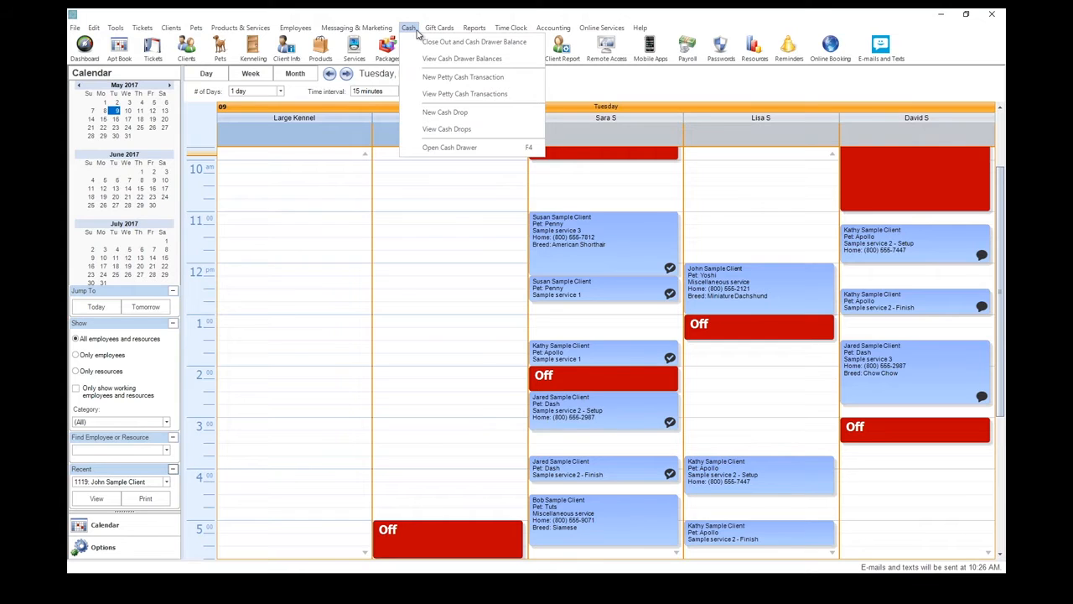
left_click(447, 60)
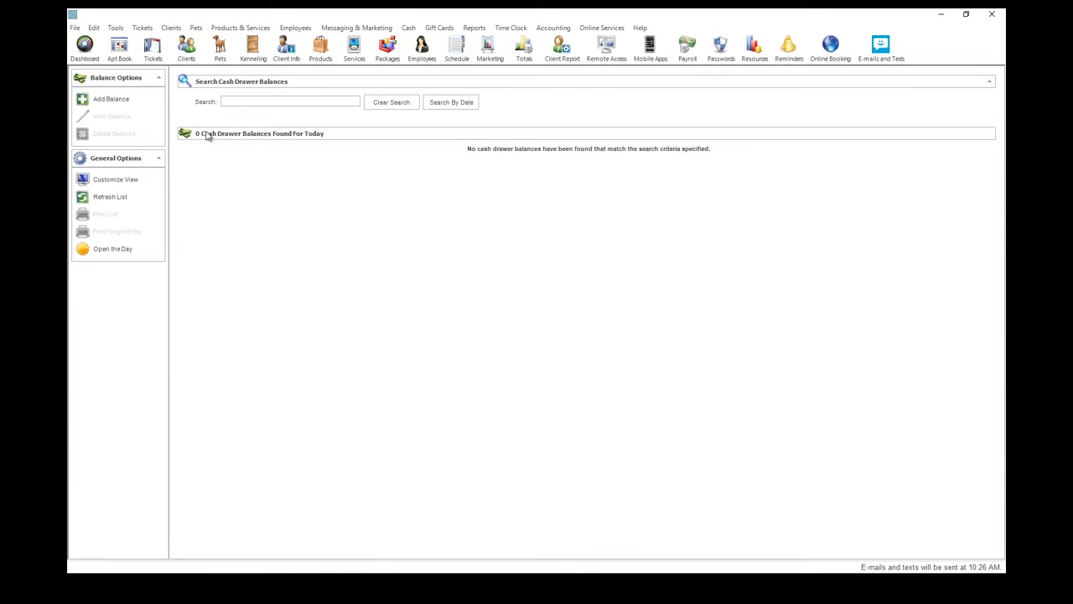
left_click(129, 253)
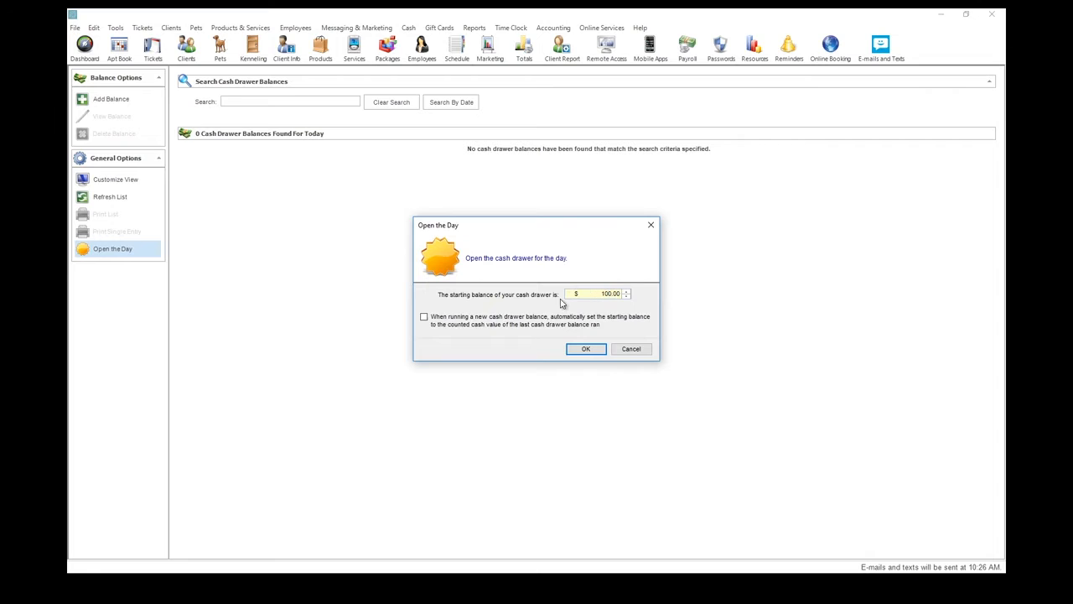
left_click(424, 322)
left_click(578, 347)
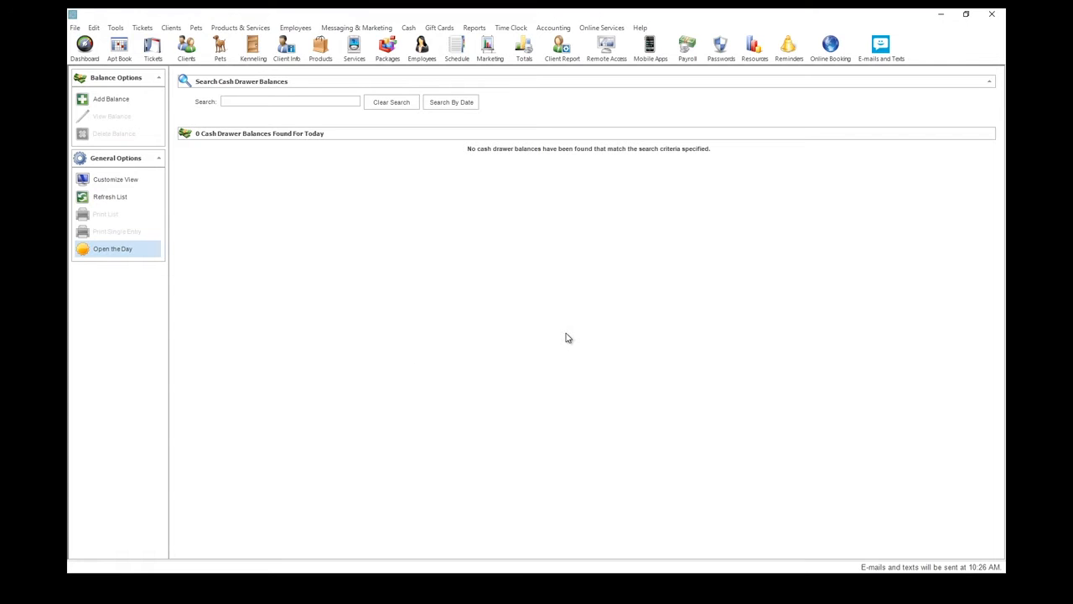
In the appointment book's calendar view options, set the displayed start time for Sunday and Monday to 9:00 AM
left_click(108, 53)
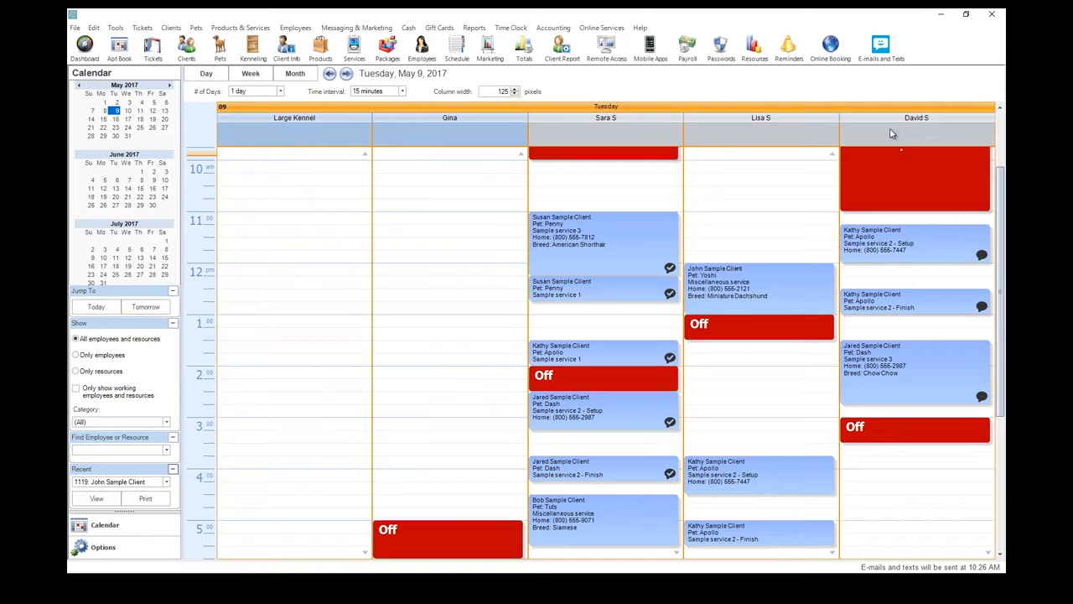
left_click(145, 549)
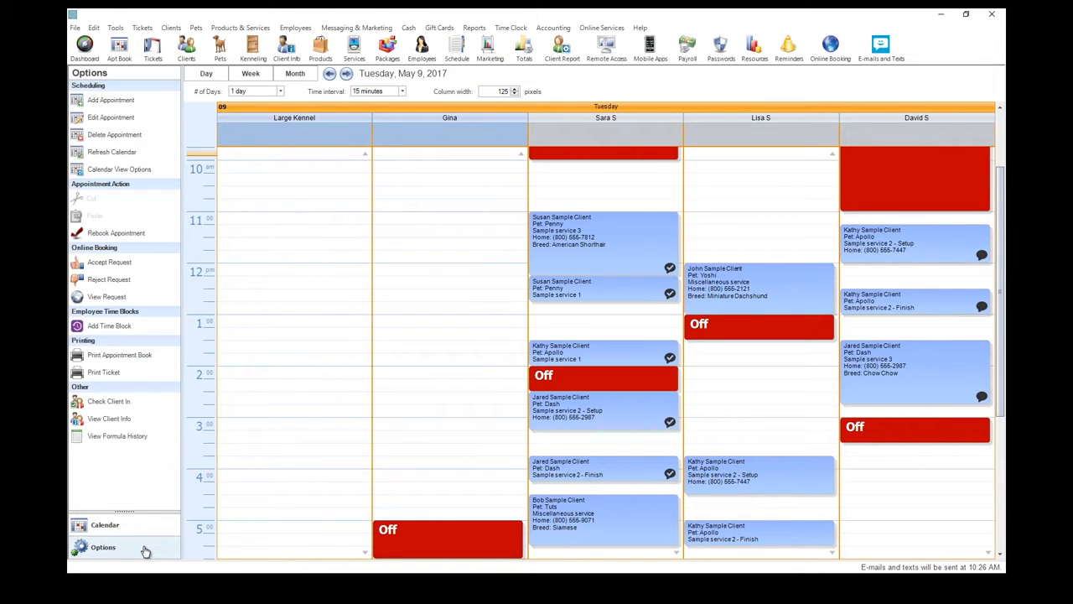
left_click(131, 172)
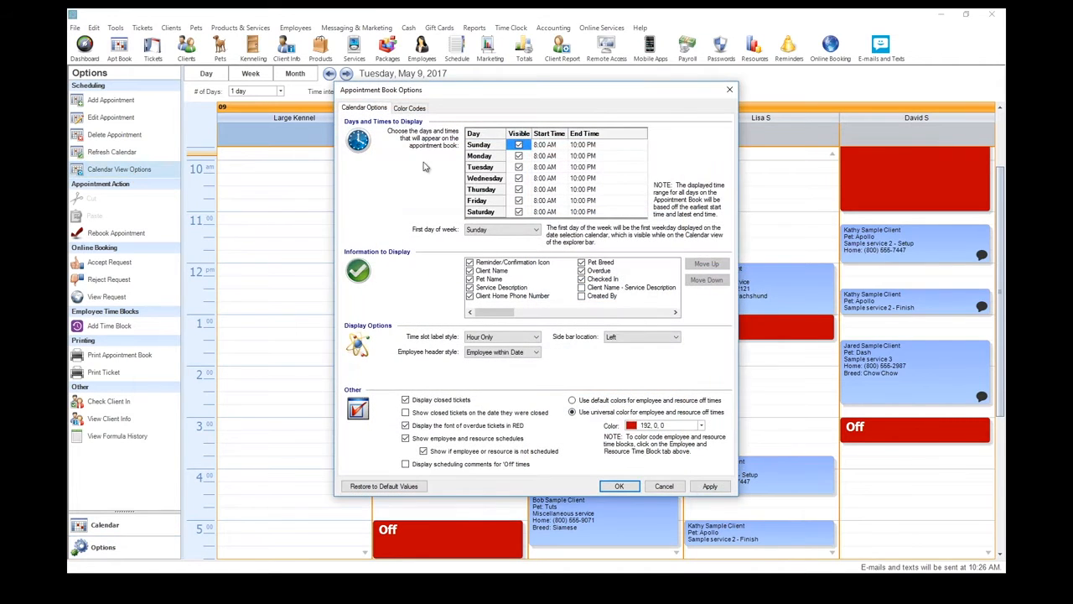
left_click(545, 144)
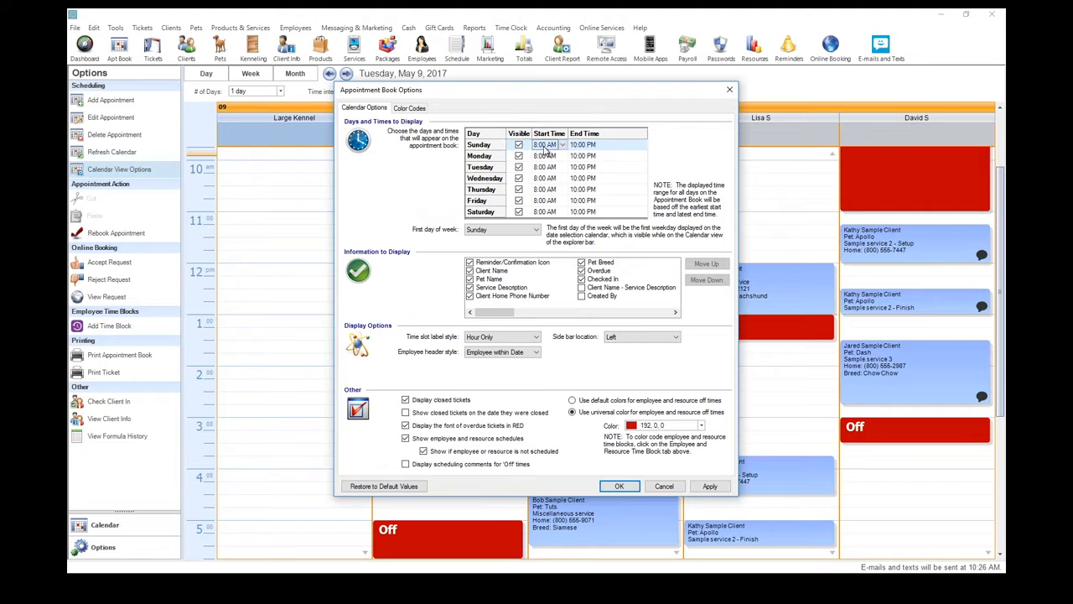
left_click(562, 144)
left_click(553, 168)
left_click(545, 156)
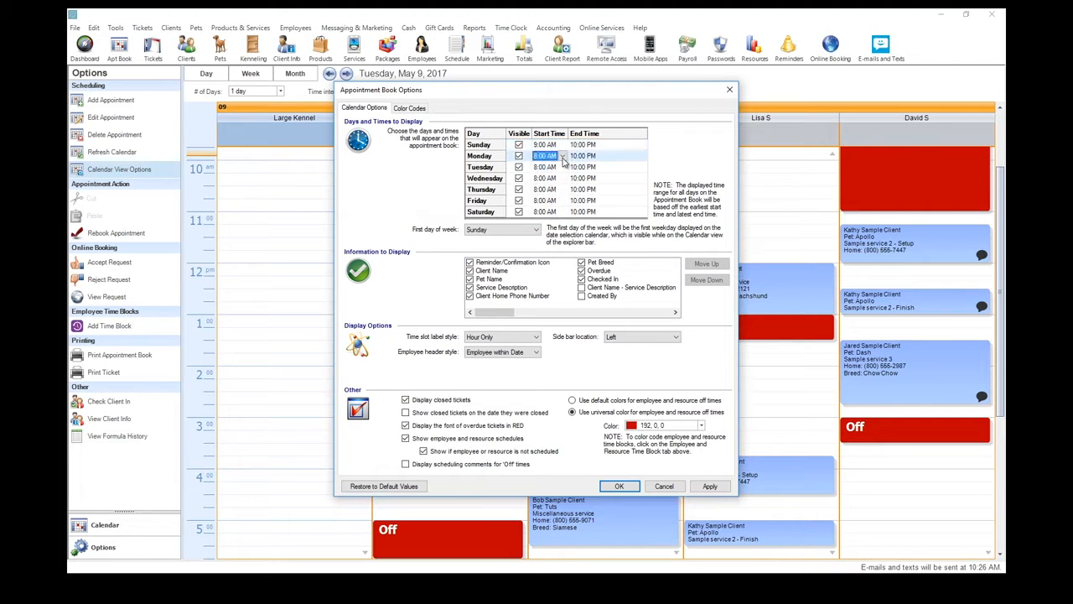
left_click(562, 156)
left_click(547, 178)
Set the appointment book's displayed start time for Tuesday, Wednesday and Thursday to 9:00 AM
left_click(545, 167)
left_click(563, 166)
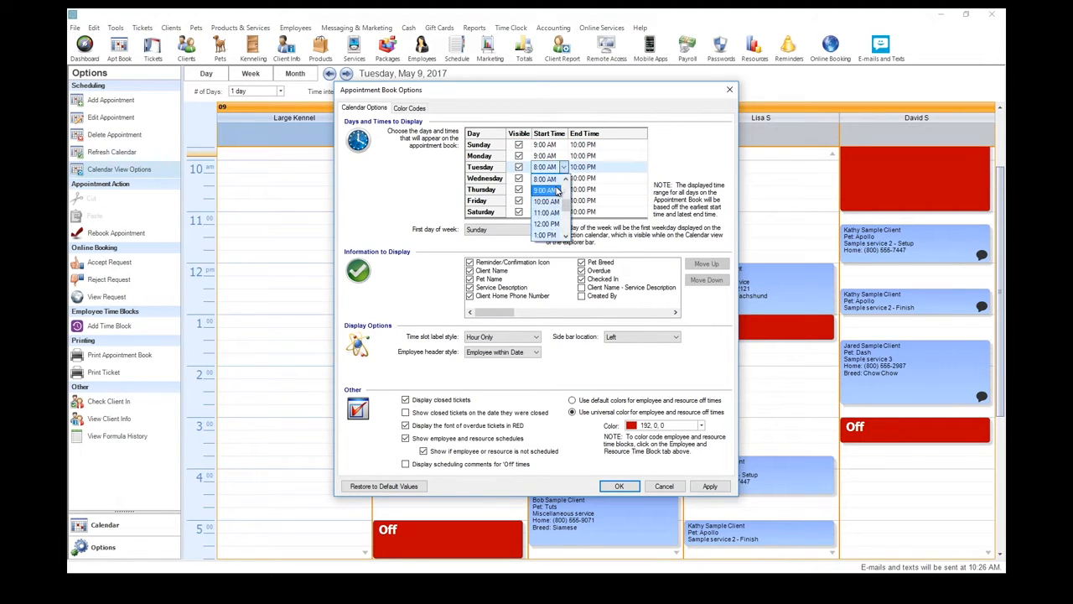
left_click(557, 192)
left_click(555, 178)
left_click(563, 177)
left_click(554, 200)
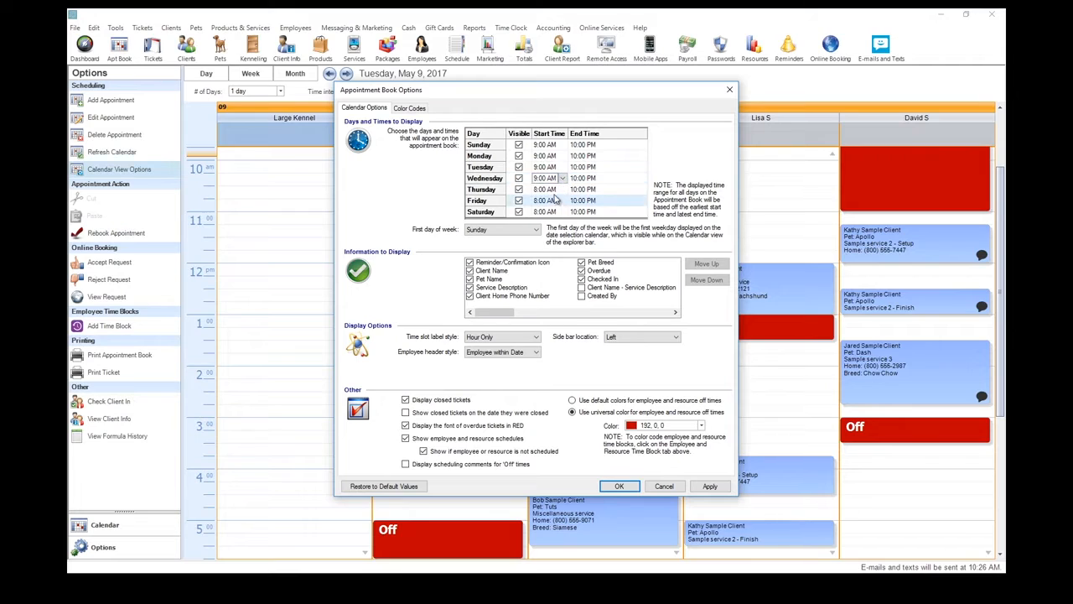
left_click(545, 190)
left_click(563, 190)
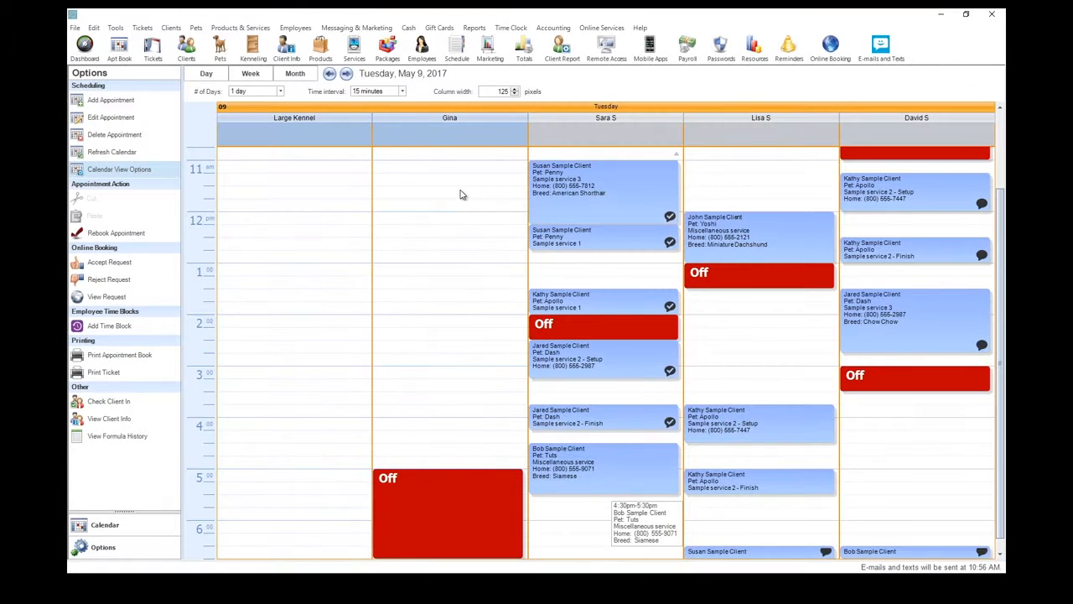
Set the appointment book's time interval to 30 minutes and select the new employee's 11:00 AM slot on May 9, 2017
left_click(402, 91)
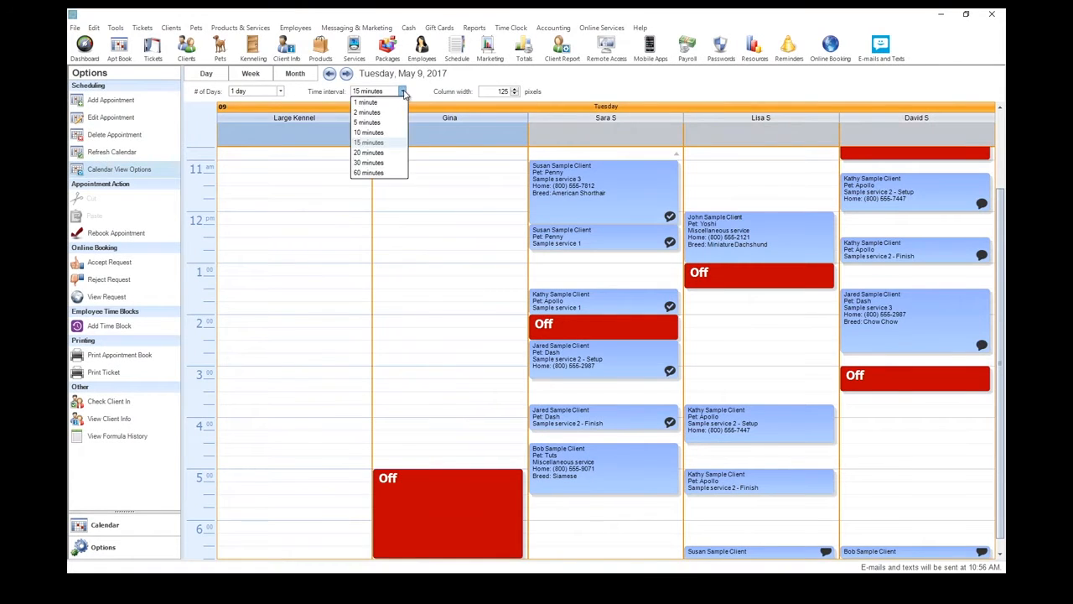
left_click(397, 165)
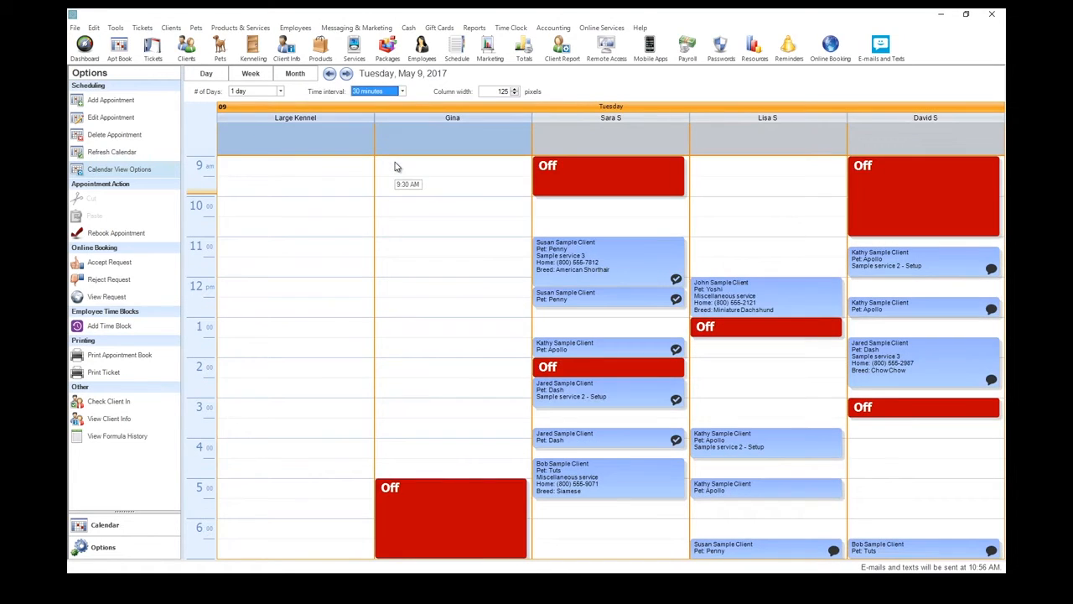
left_click(467, 259)
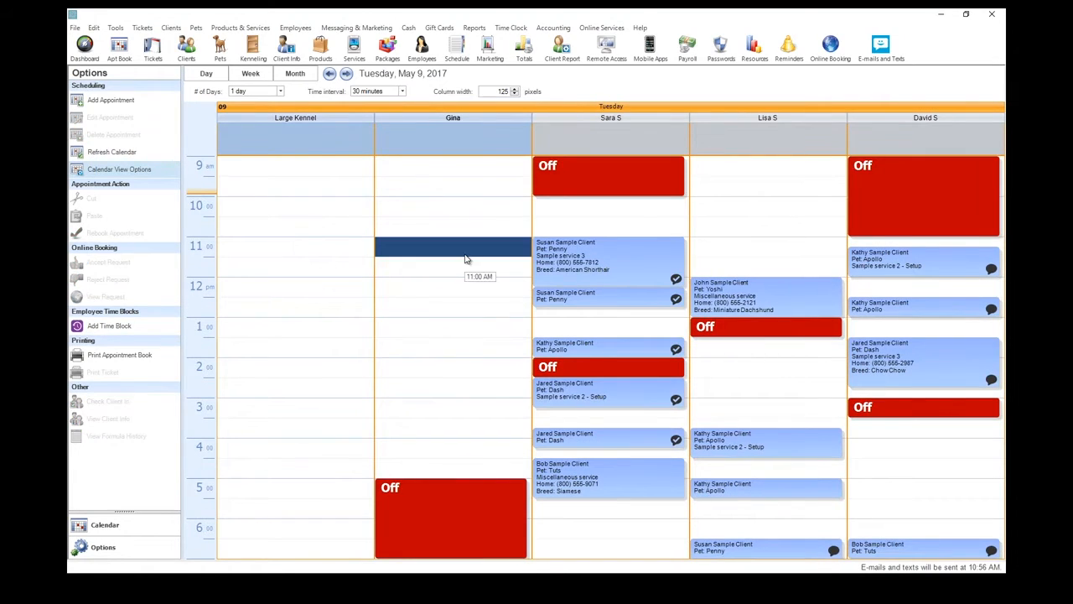
Set the appointment book's time interval to 15 minutes and start a 10:00 AM appointment for the employee listed directly after the new employee
left_click(402, 90)
left_click(397, 172)
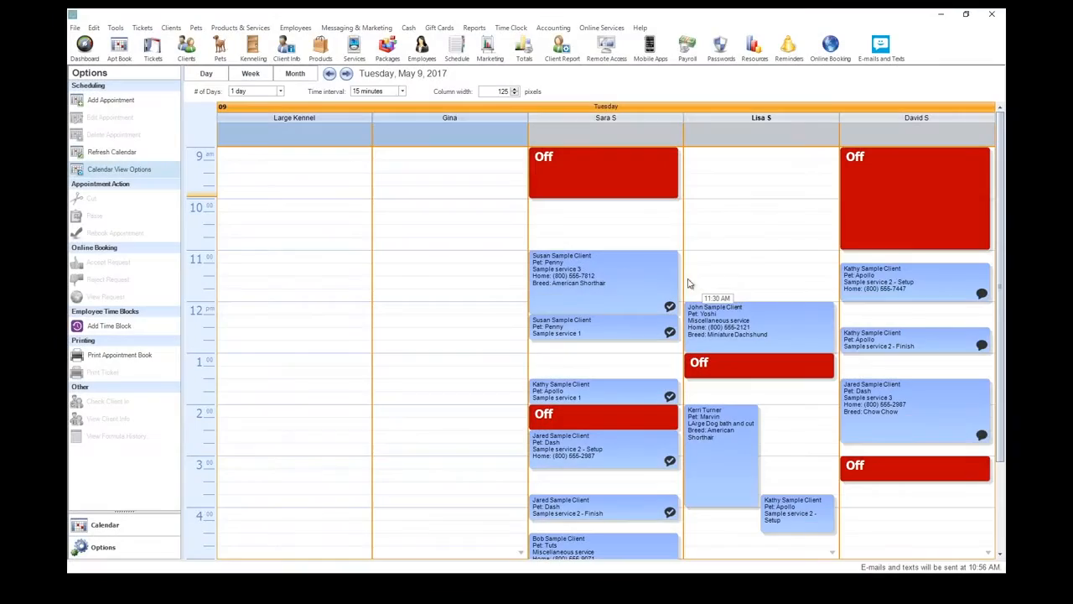
left_click(581, 217)
left_click(578, 210)
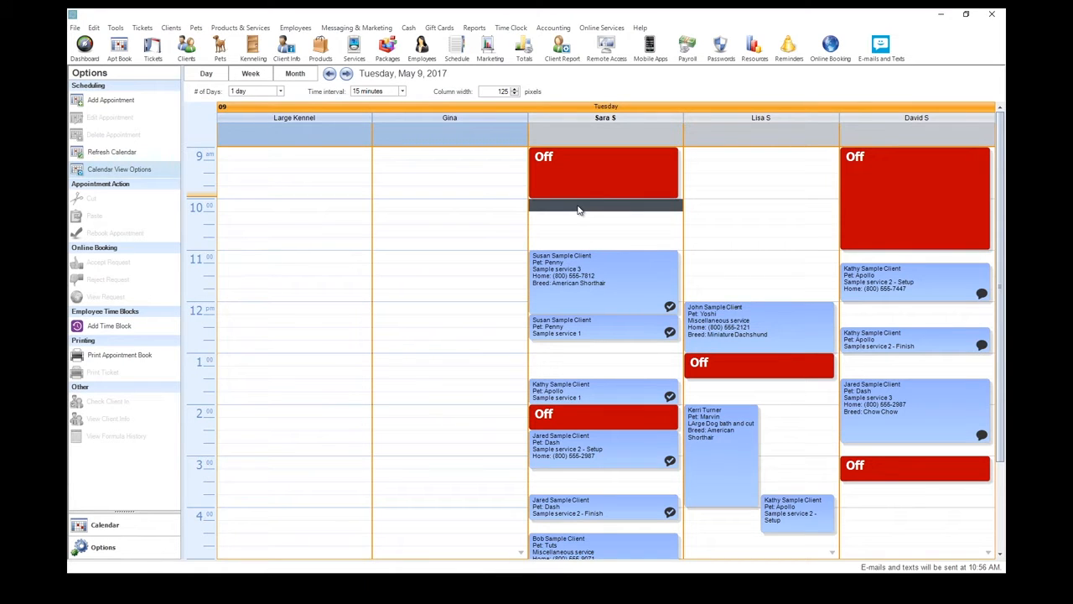
double_click(578, 210)
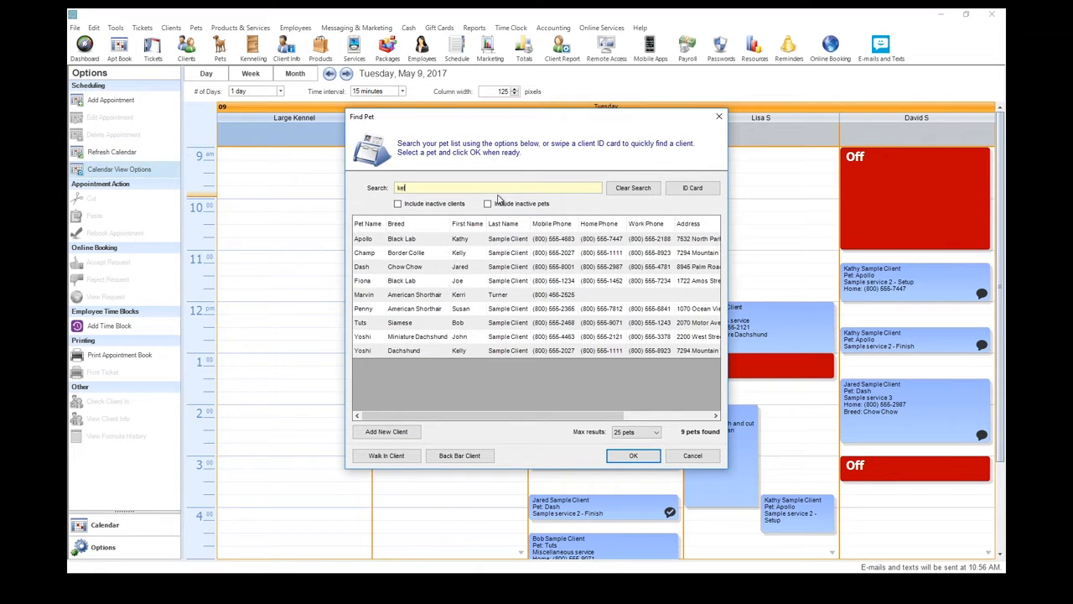
Search the pet list by the client's first name, select Champ the Border Collie and acknowledge the client's birthday notice
type("kelly")
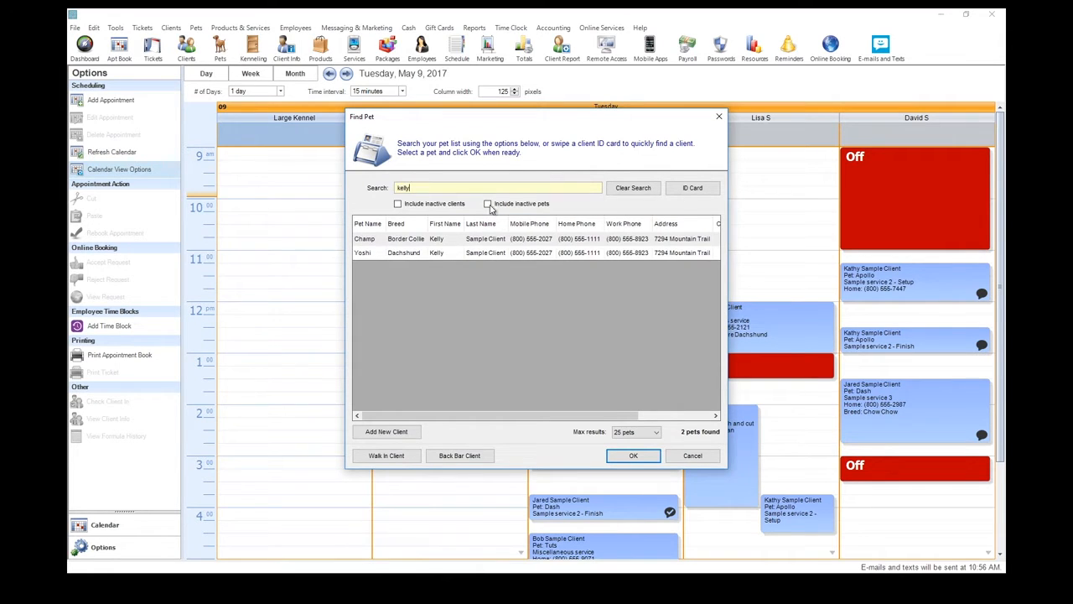
left_click(480, 244)
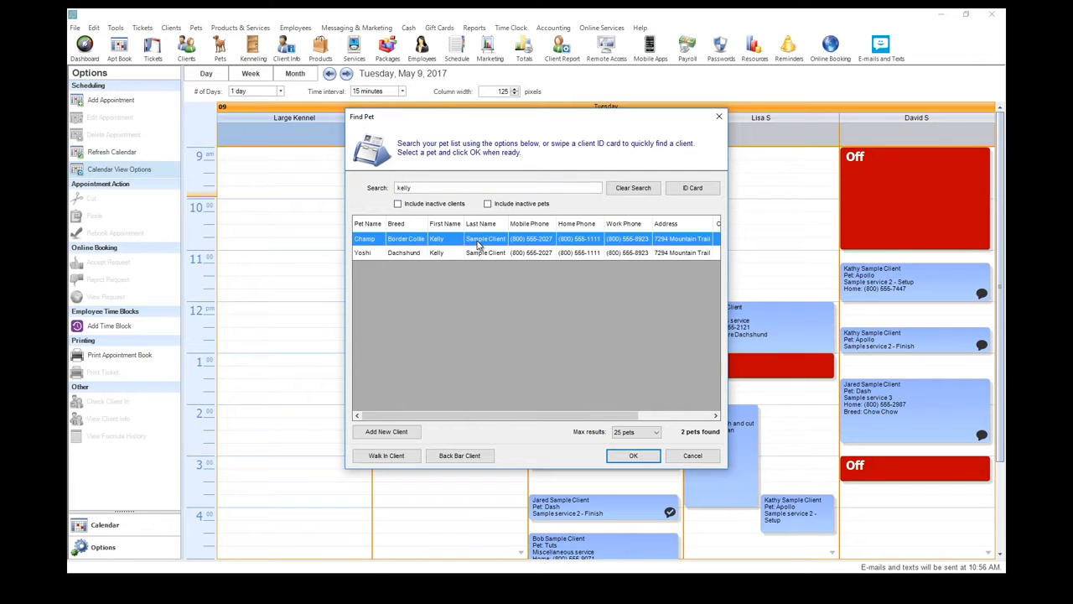
double_click(483, 243)
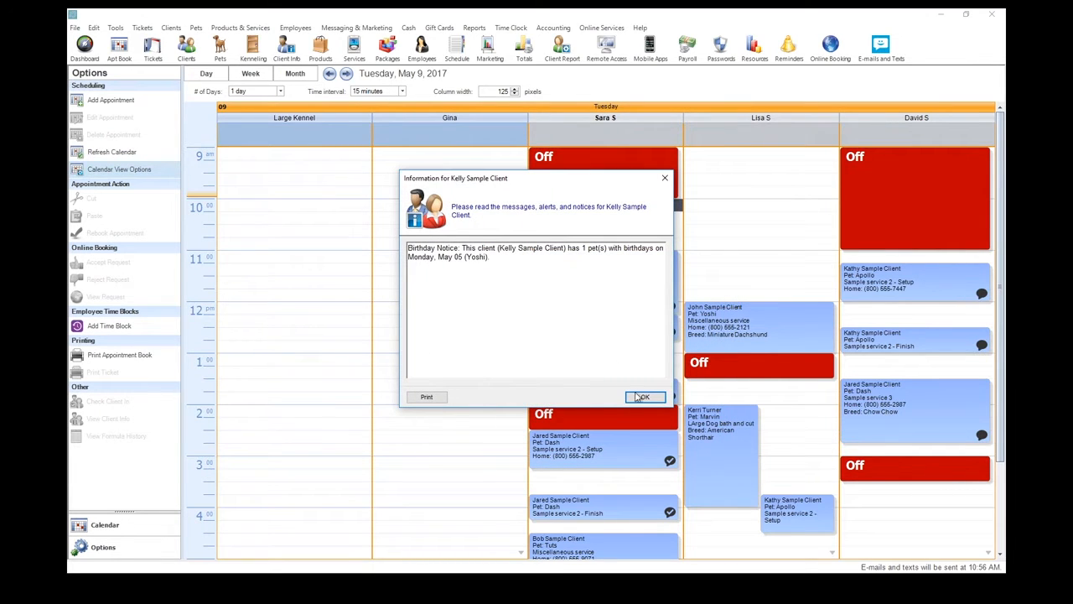
left_click(643, 399)
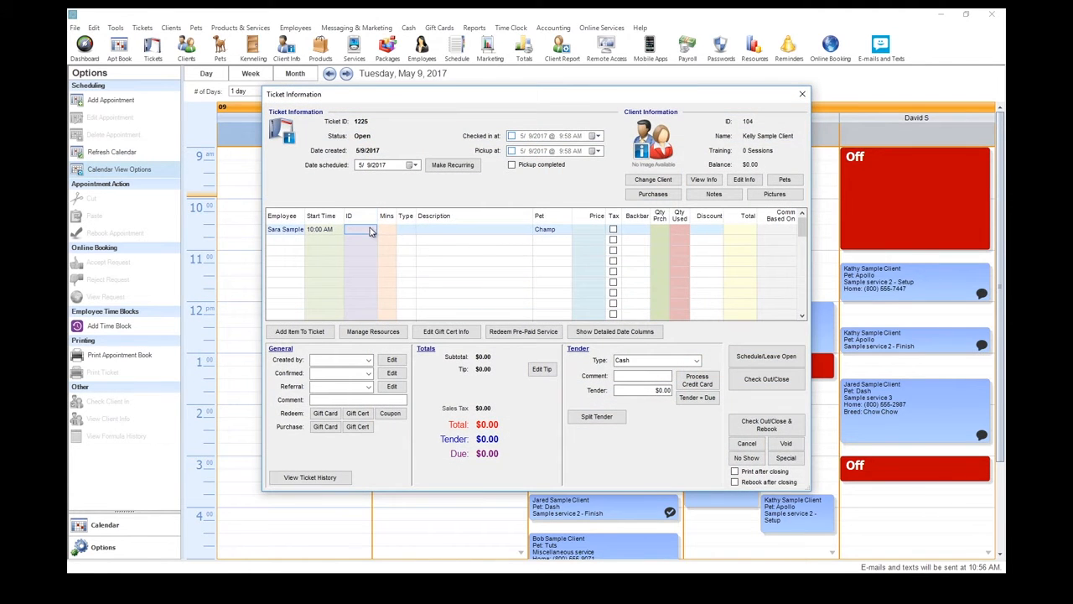
Add the Large Kennel stay service from May 9 to May 12, 2017 to Champ's ticket and schedule it, leaving it open
left_click(371, 231)
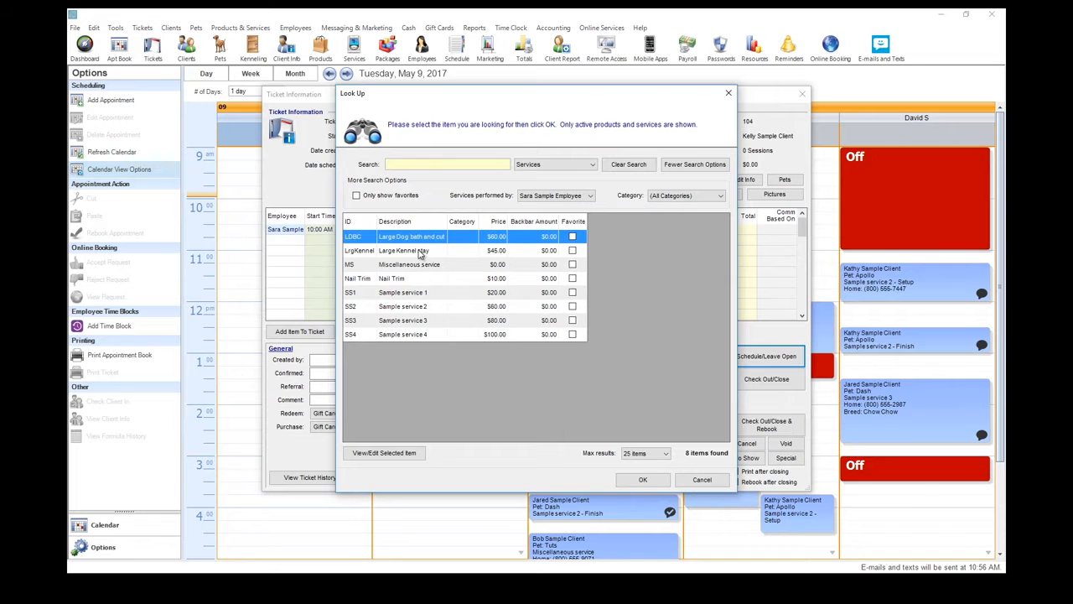
left_click(415, 252)
double_click(416, 252)
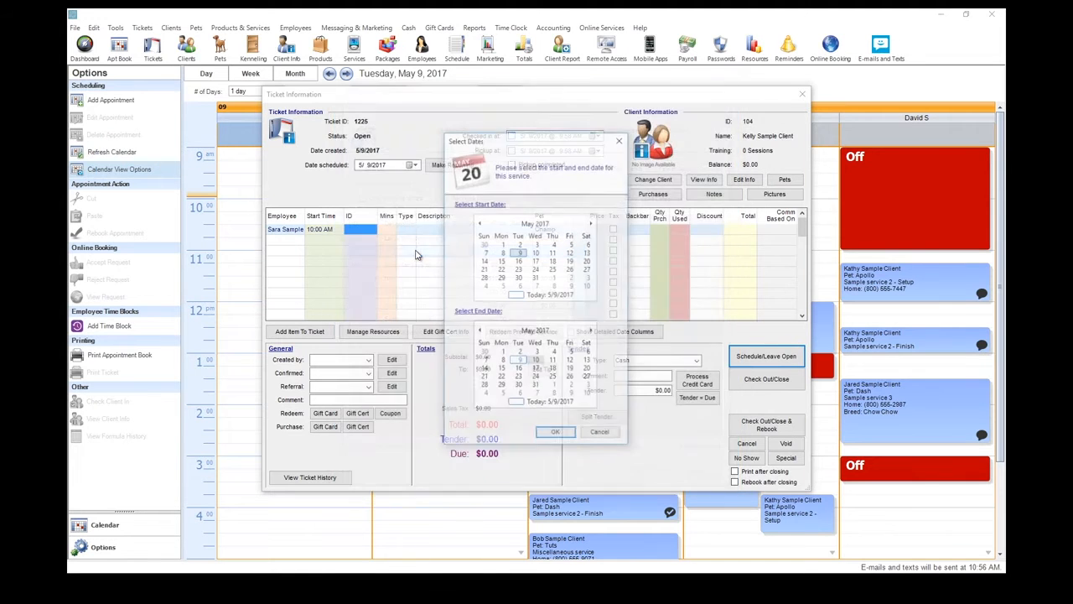
left_click(571, 360)
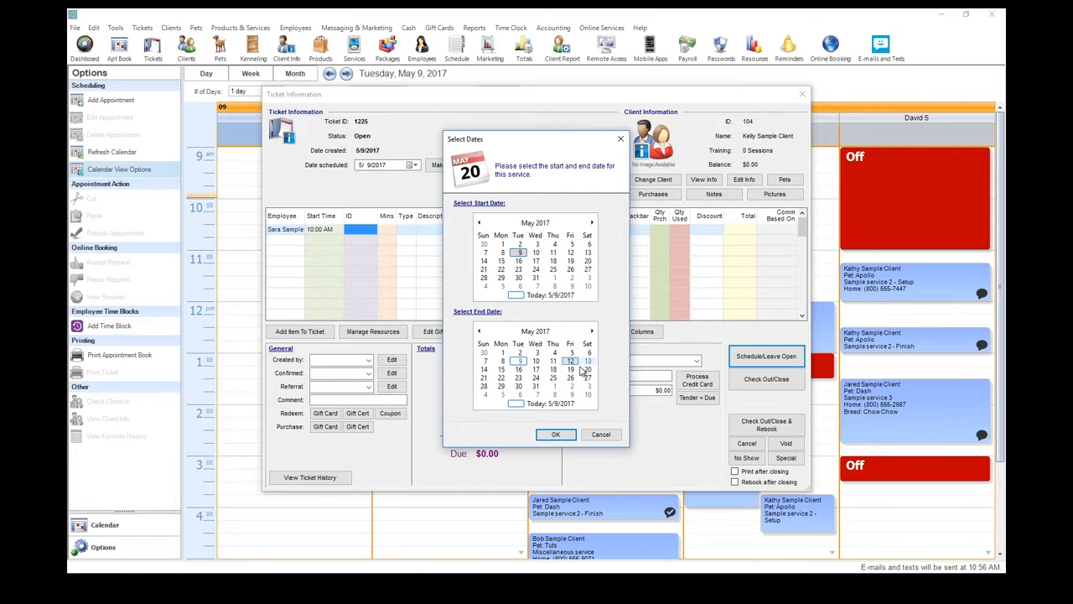
left_click(558, 434)
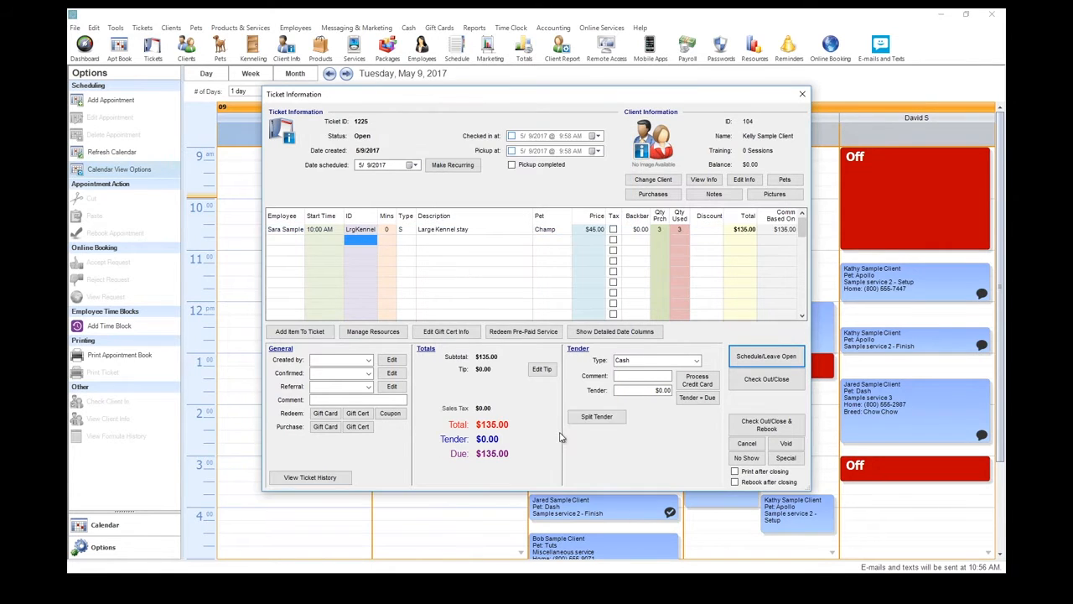
left_click(749, 359)
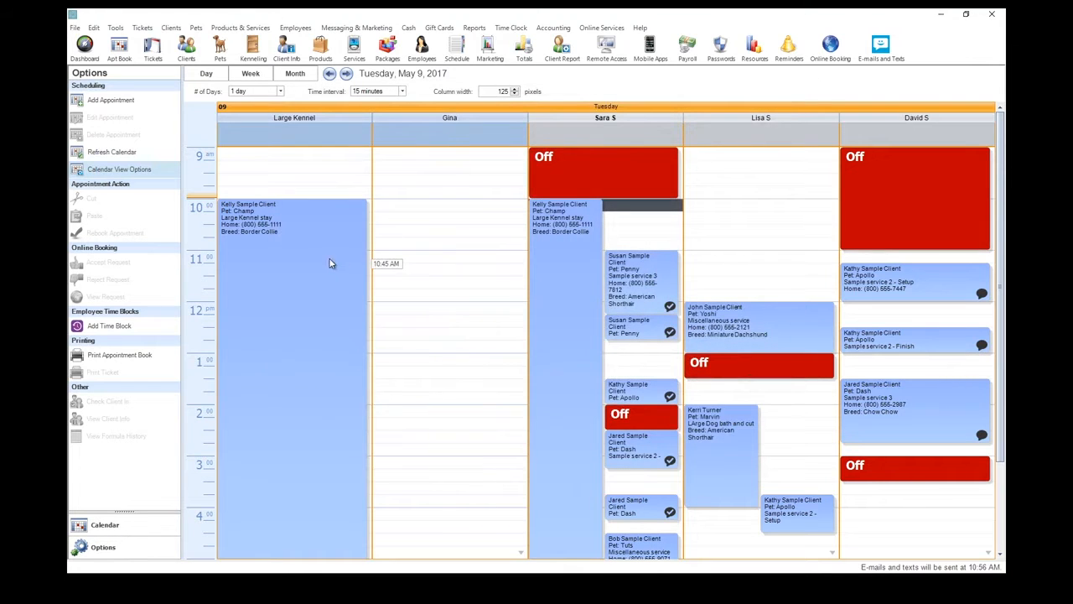
Open Yoshi's 12:00 PM appointment ticket and remove the Miscellaneous product line from it
left_click(510, 280)
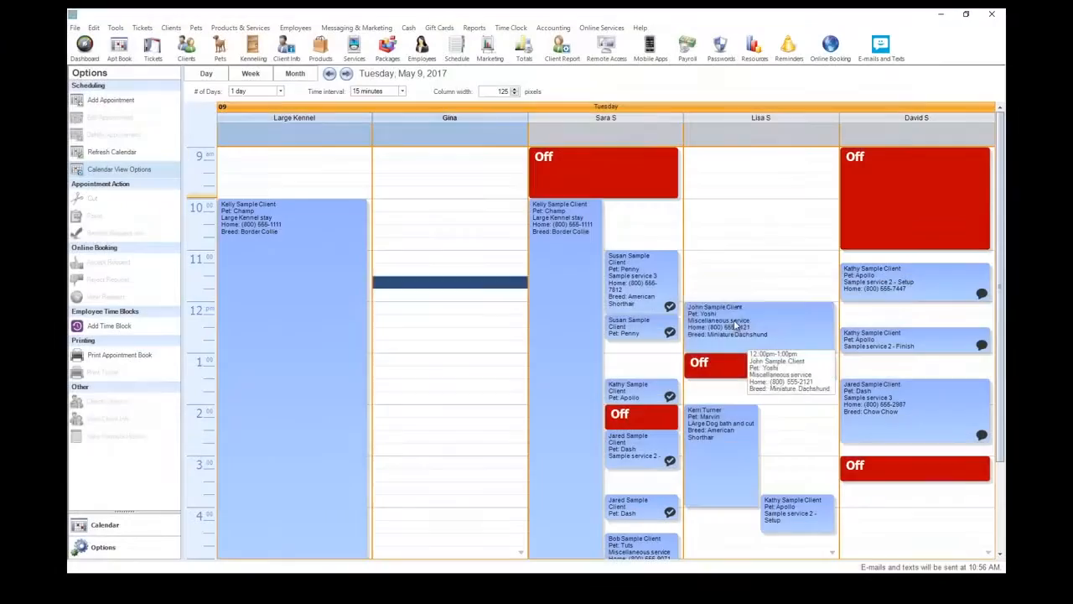
double_click(735, 324)
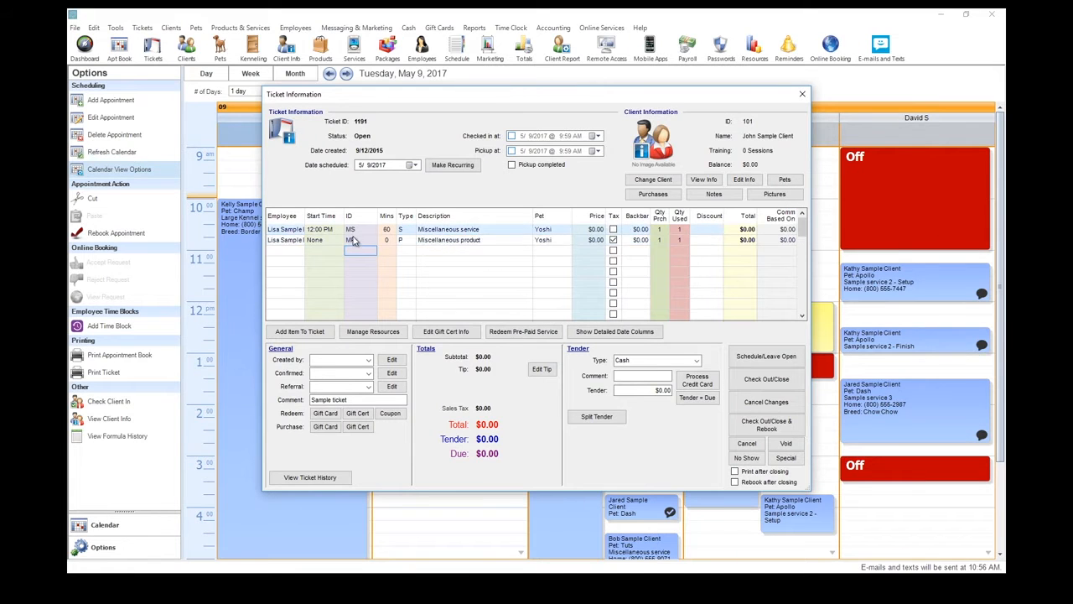
left_click(355, 241)
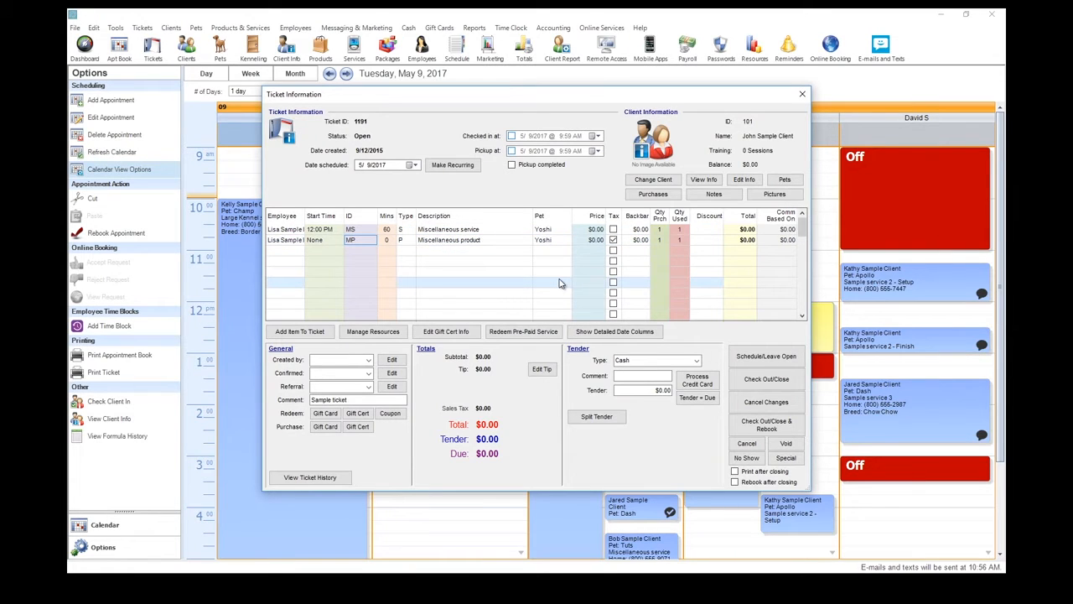
key("Delete")
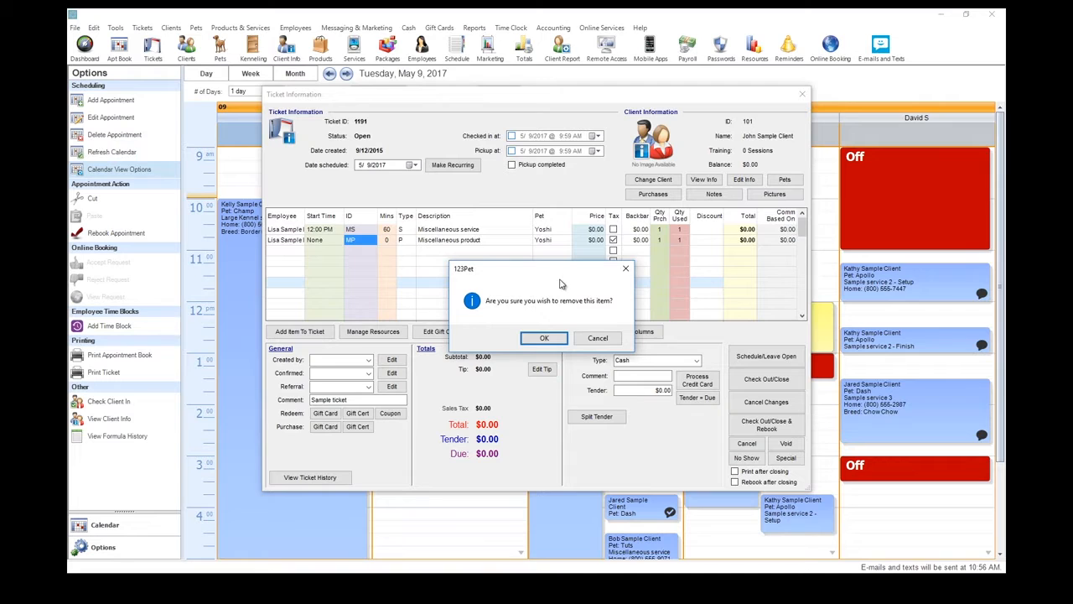
left_click(550, 340)
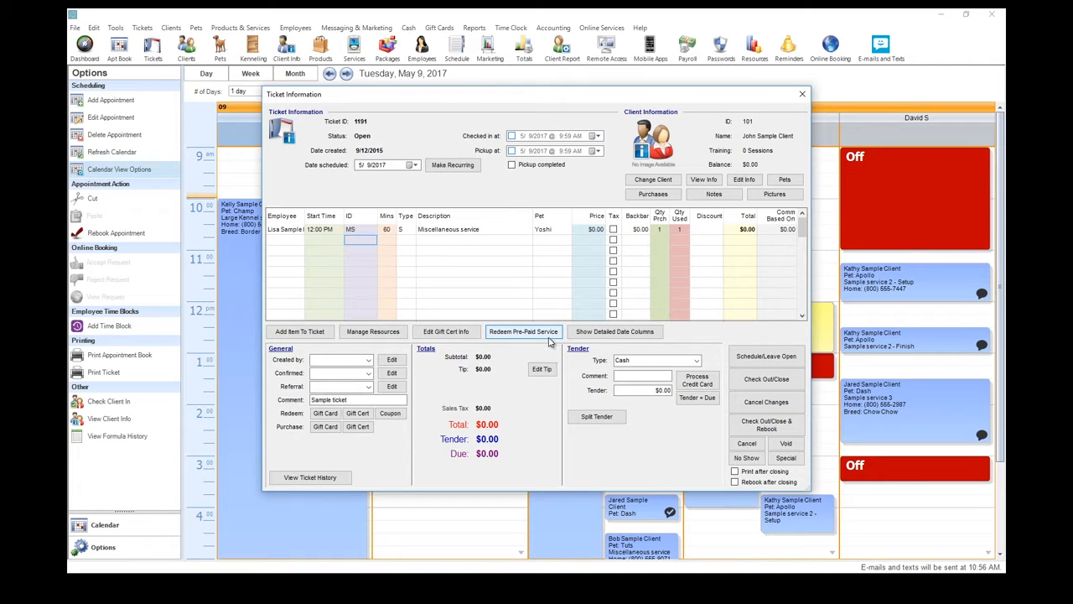
Purchase a gift card on Yoshi's ticket, entering the gift card ID and a card value of $1,000.00
left_click(326, 427)
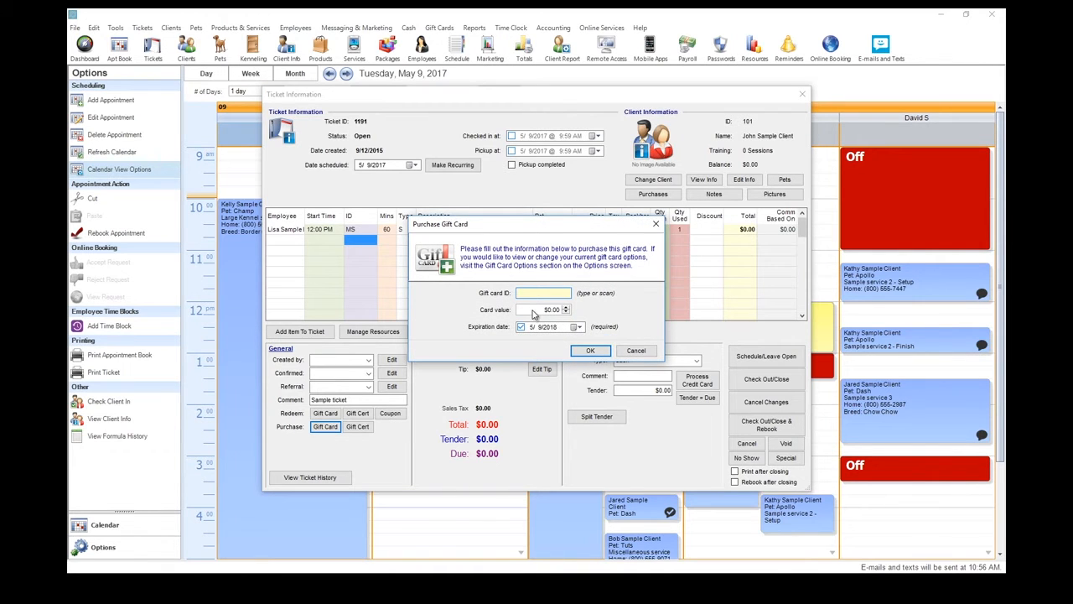
left_click(530, 311)
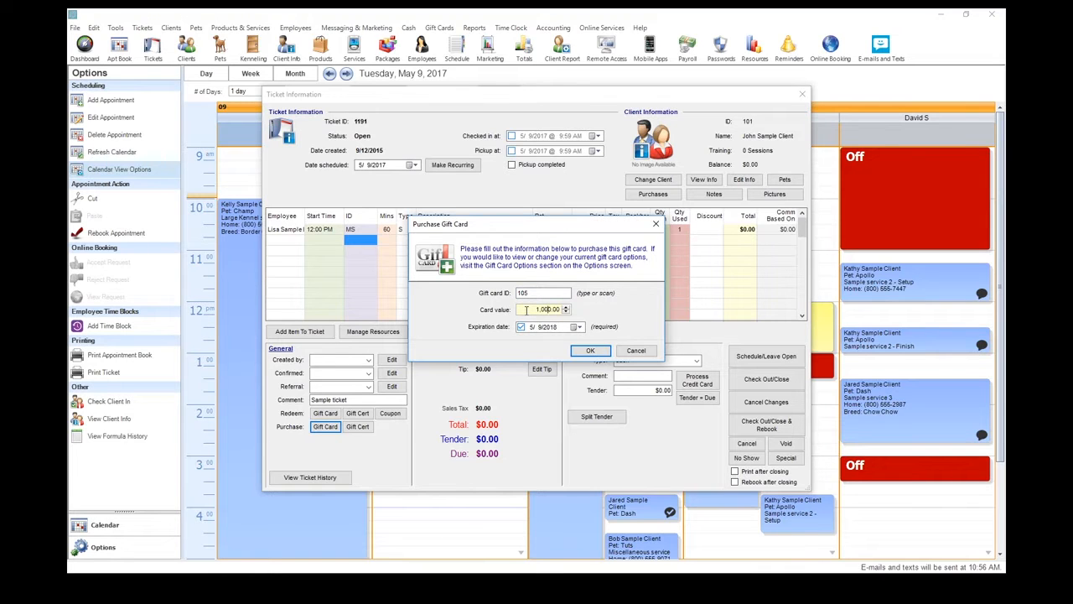
left_click(593, 352)
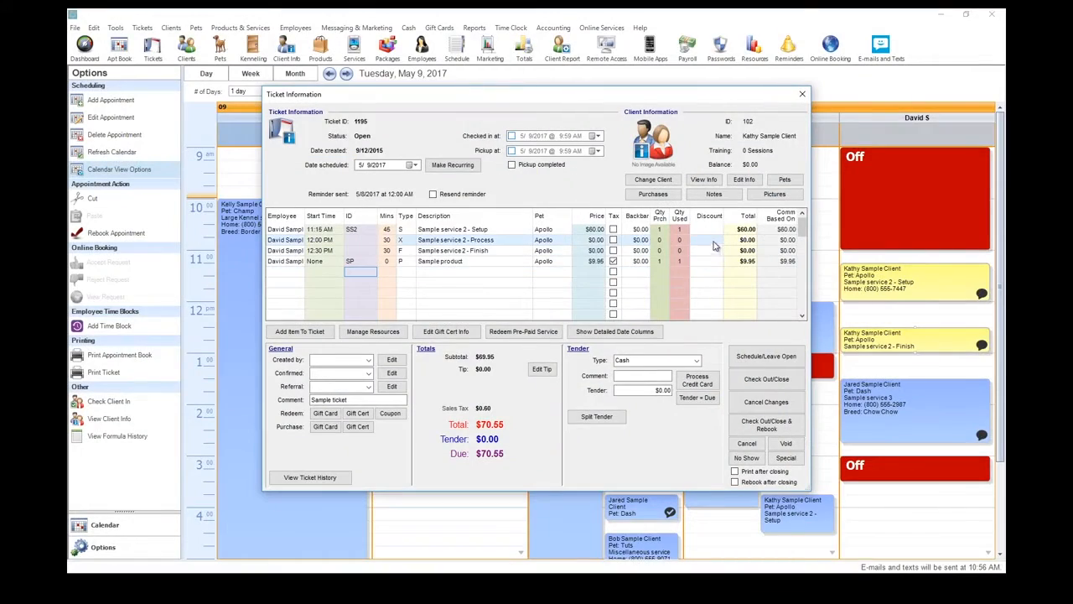
Apply a 20% discount to the Sample service 2 - Setup line on Apollo's 11:15 AM ticket
left_click(716, 229)
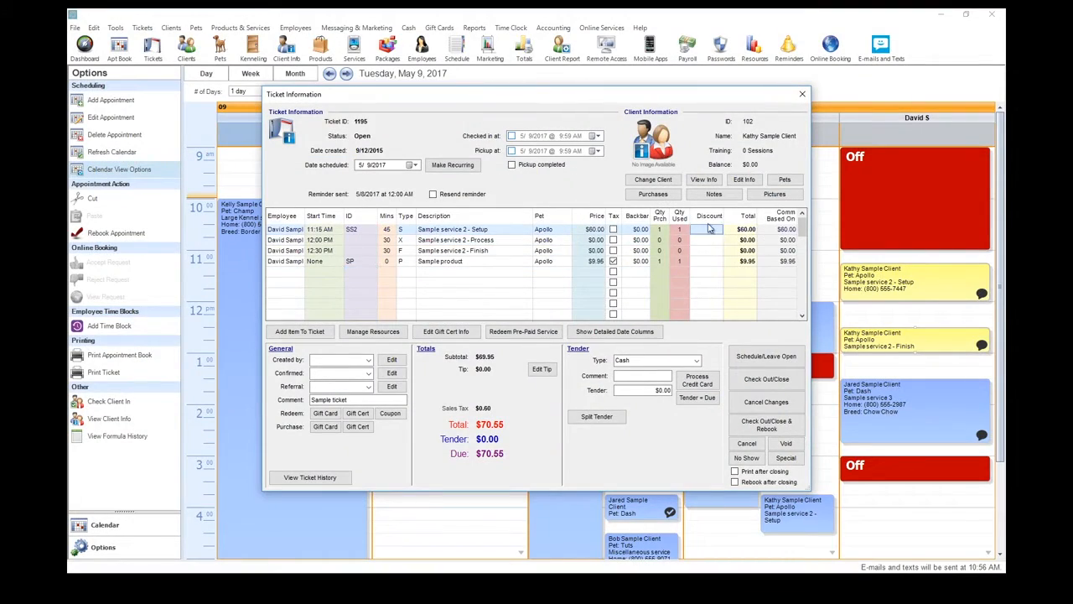
left_click(724, 241)
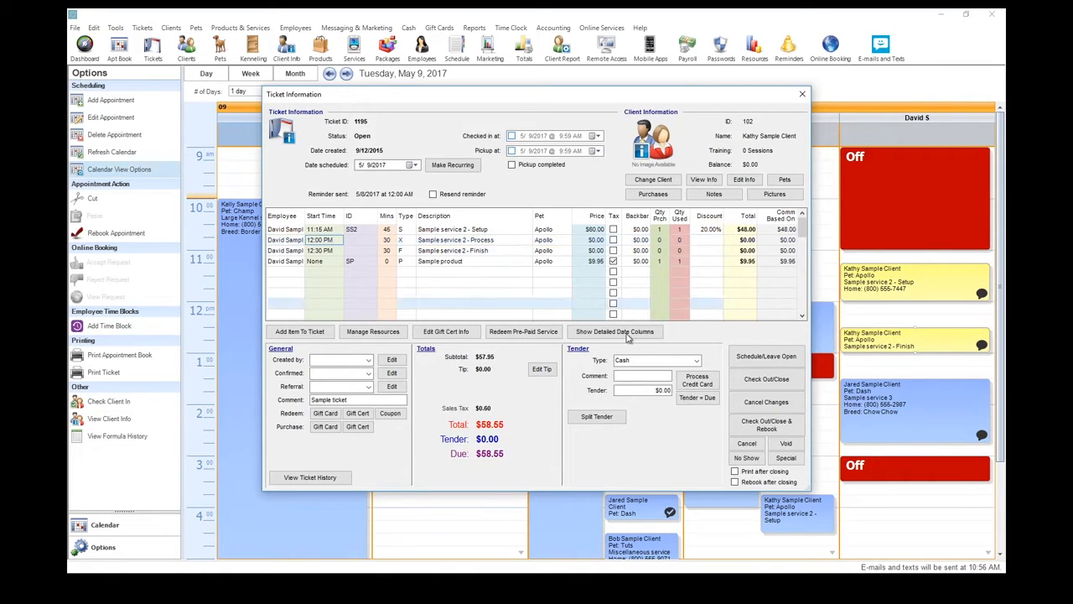
left_click(704, 234)
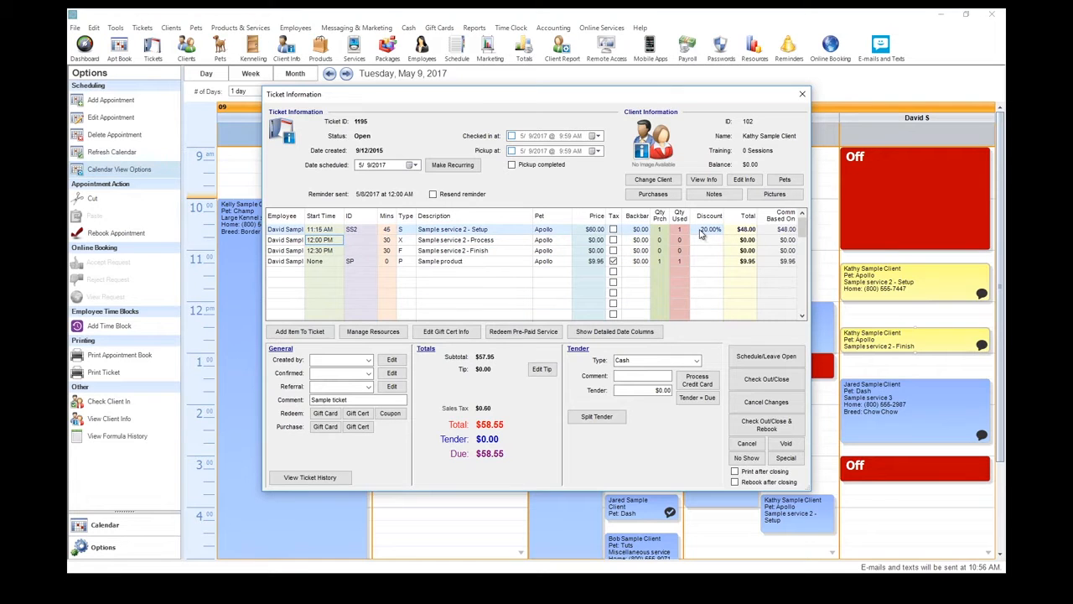
left_click(702, 232)
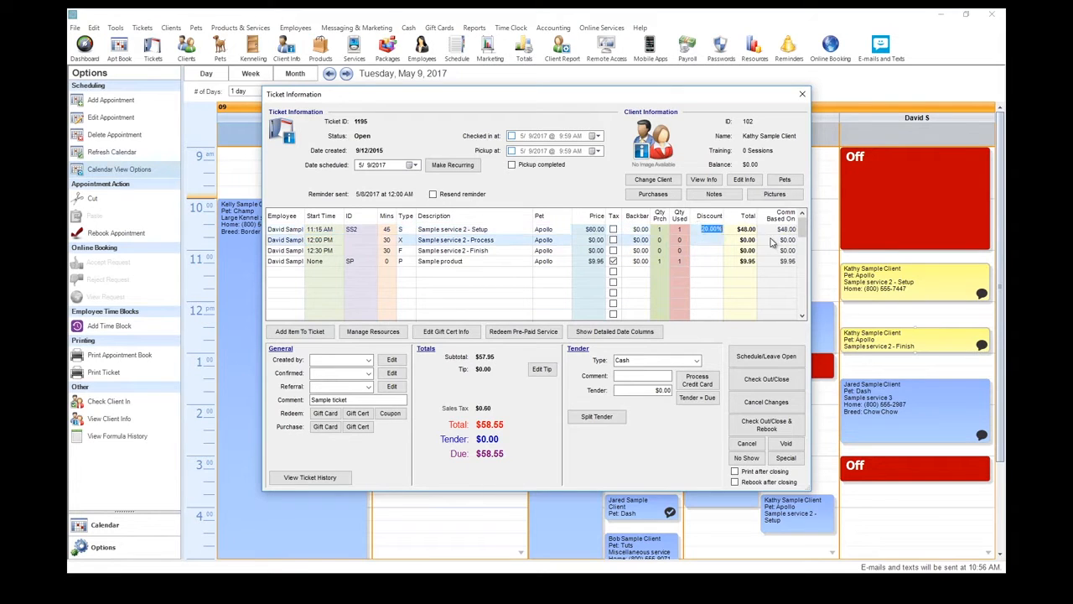
type("2")
key("Return")
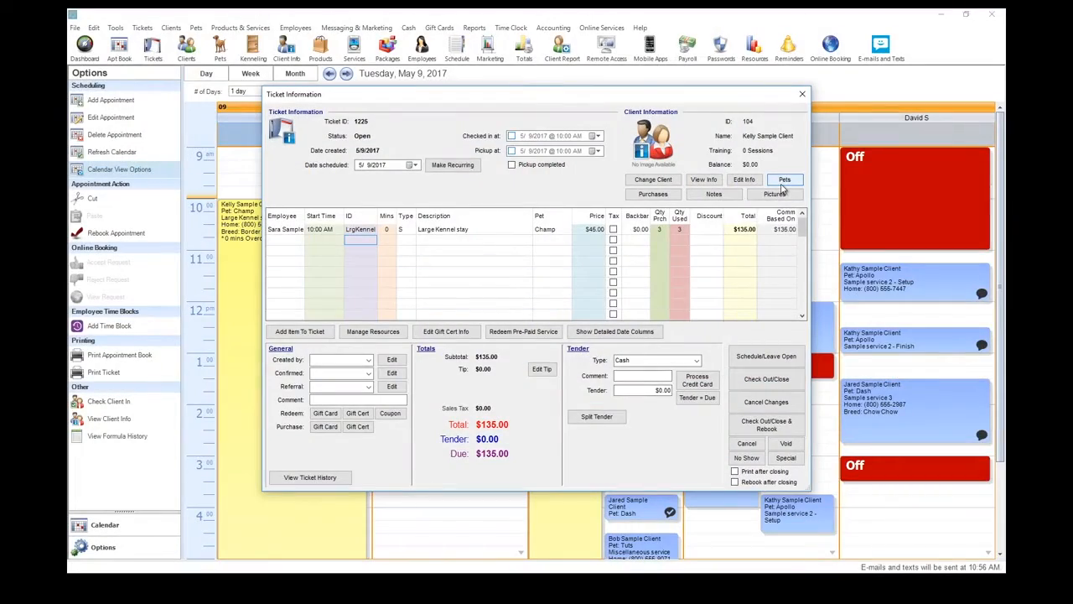
From Champ's ticket, open the record of the client's other pet, Yoshi, and review its general, grooming, personality, kennel and medical information
left_click(784, 180)
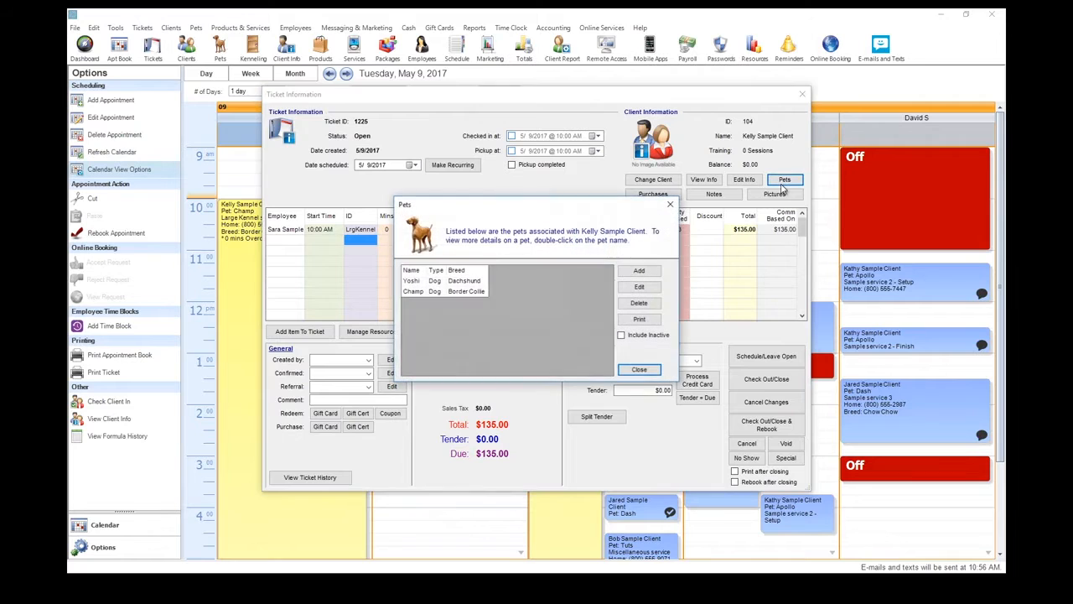
double_click(478, 284)
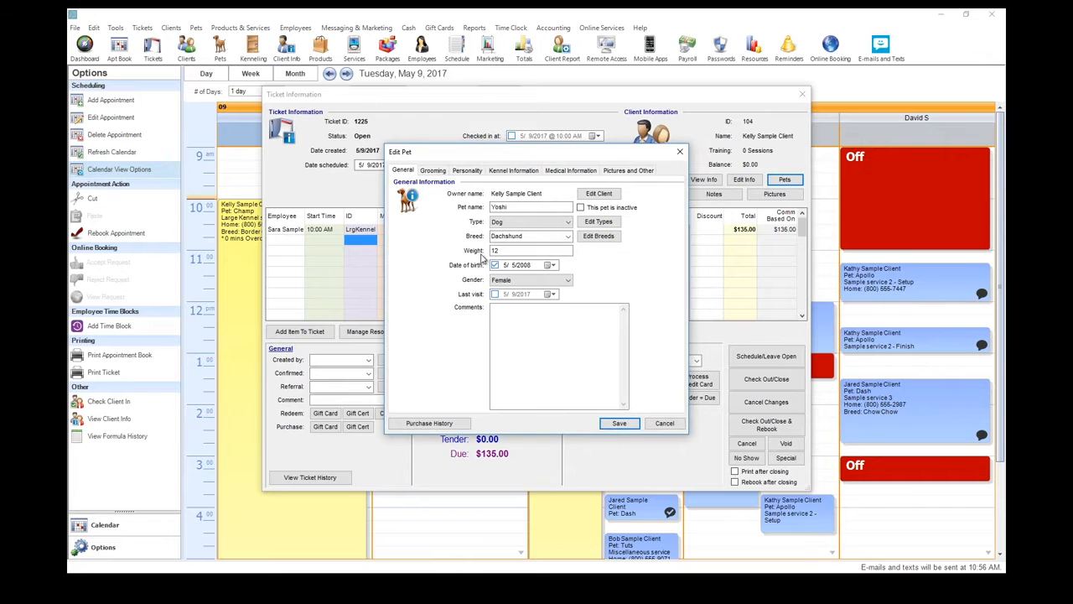
left_click(441, 172)
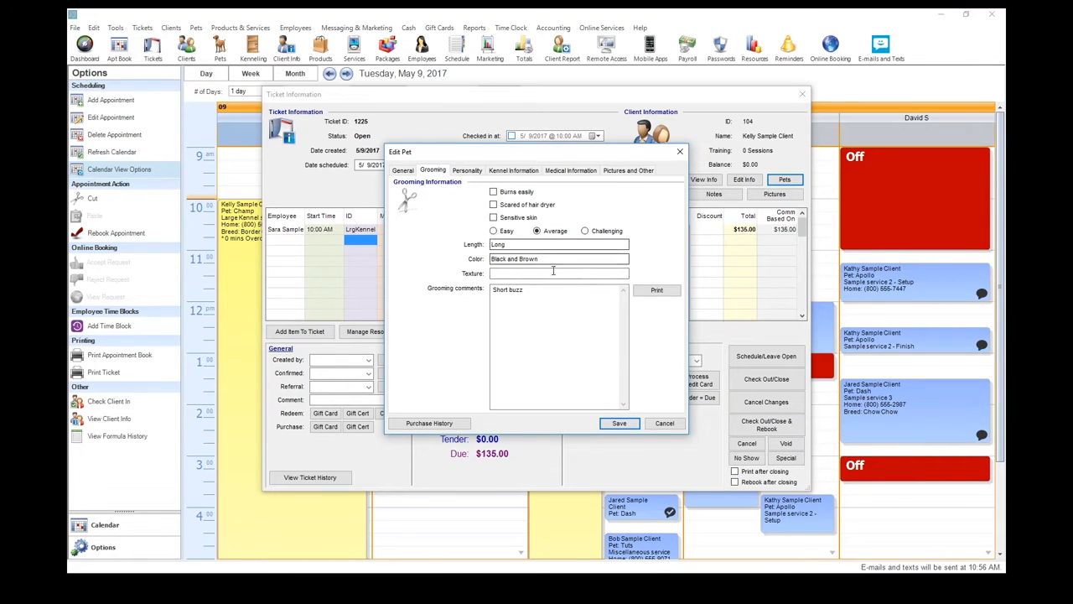
left_click(468, 172)
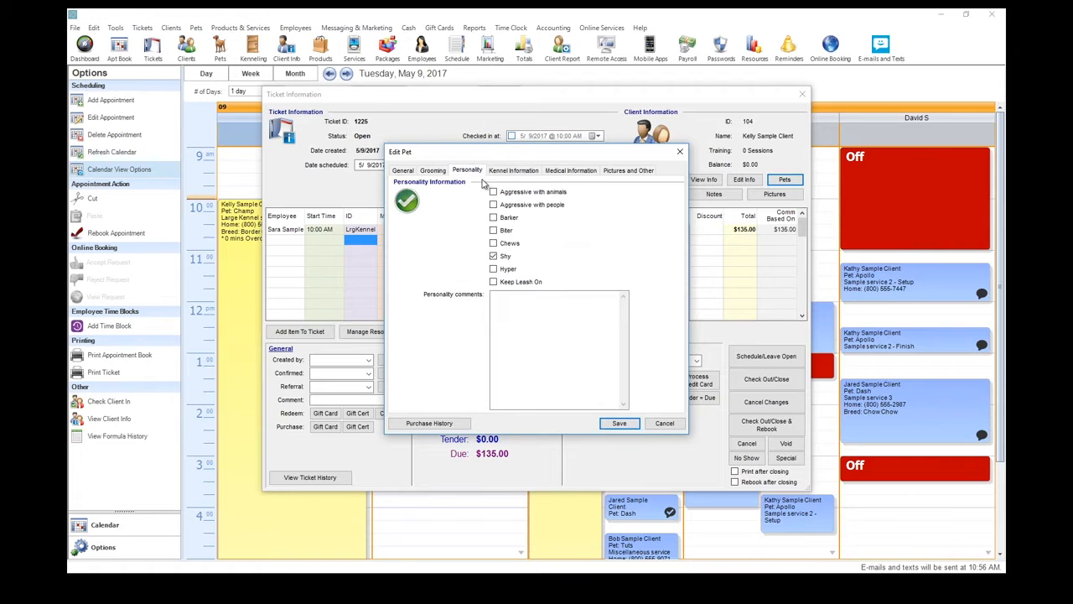
left_click(515, 171)
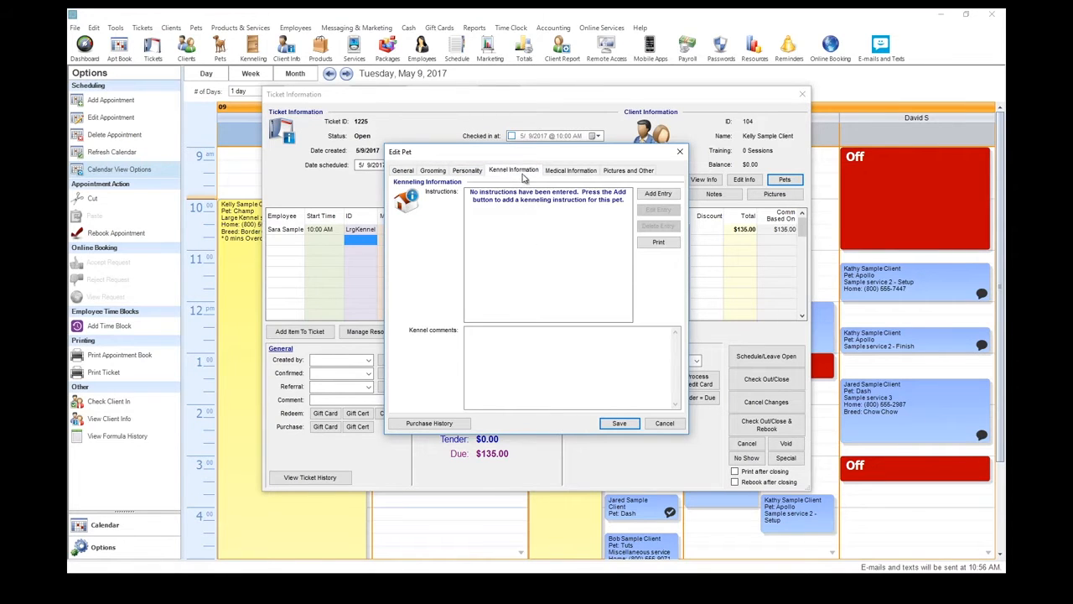
left_click(570, 171)
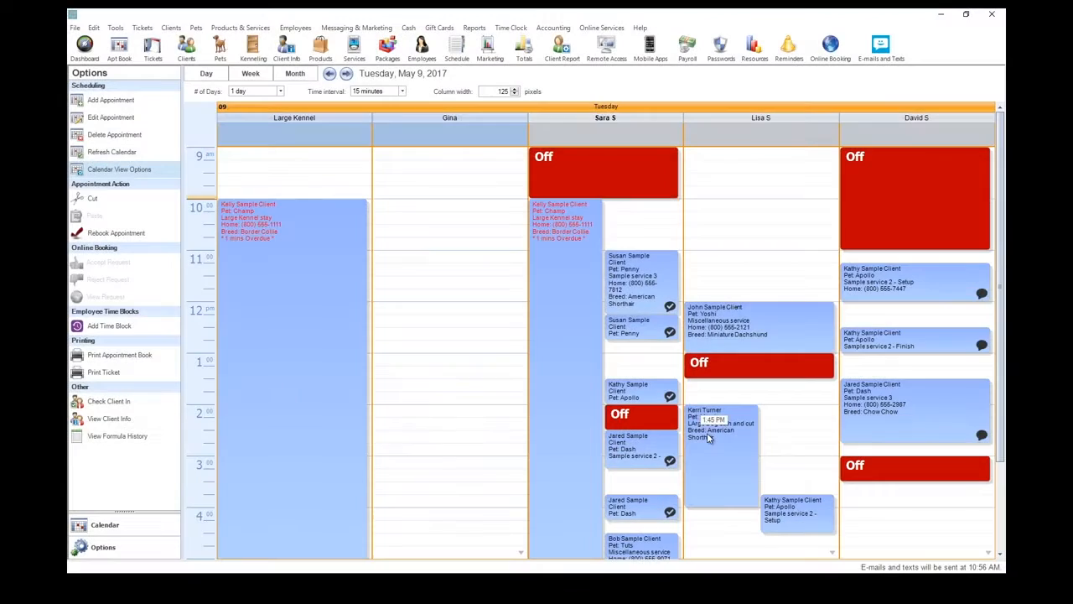
Open Marvin's 2:00 PM appointment ticket and add the product Sample product 2 to it
left_click(708, 436)
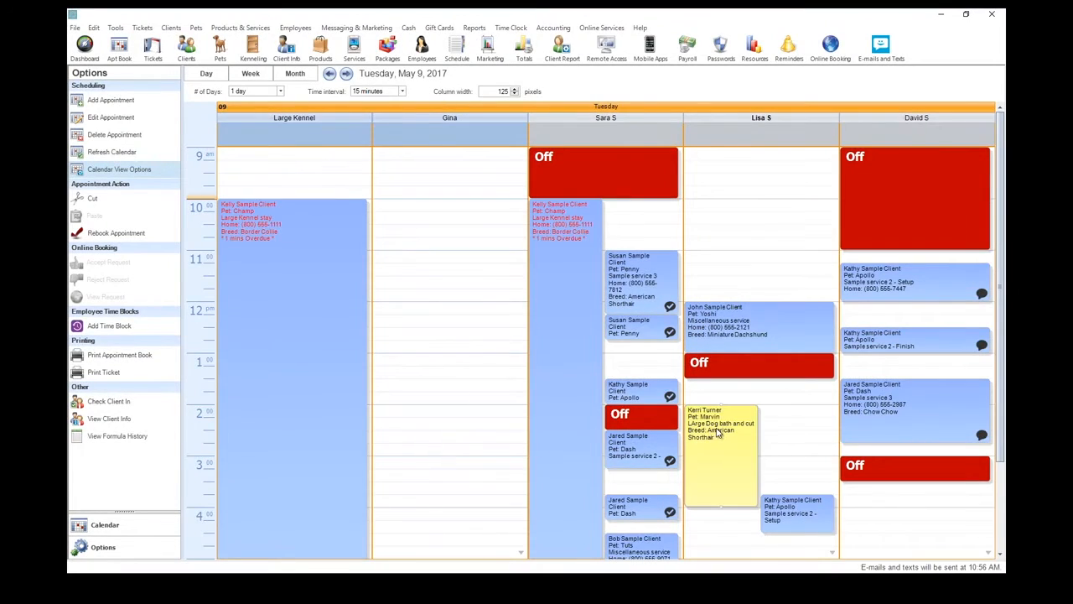
double_click(717, 433)
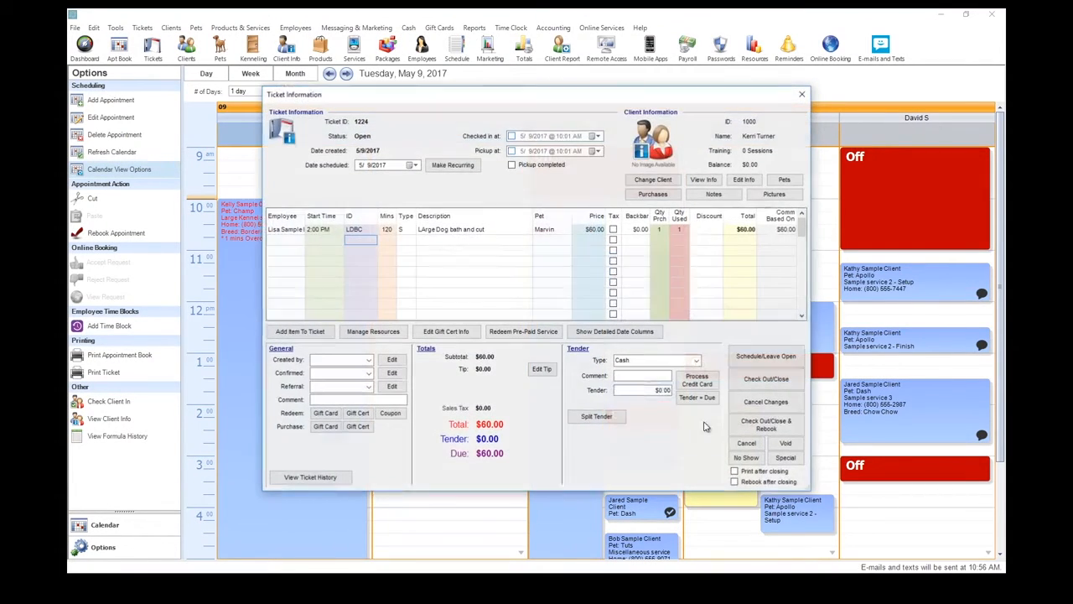
left_click(371, 242)
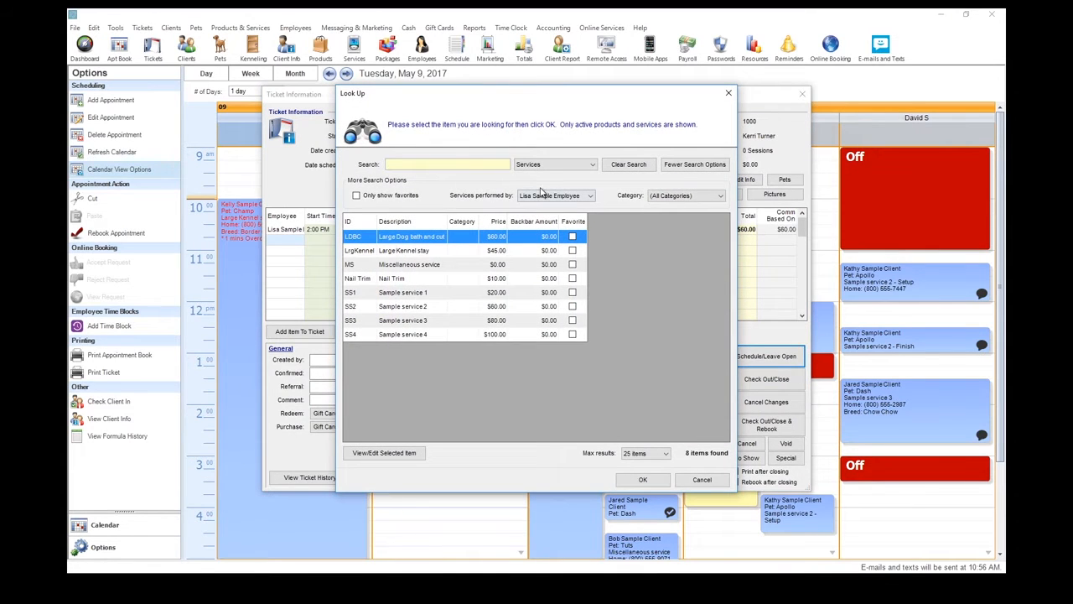
left_click(550, 169)
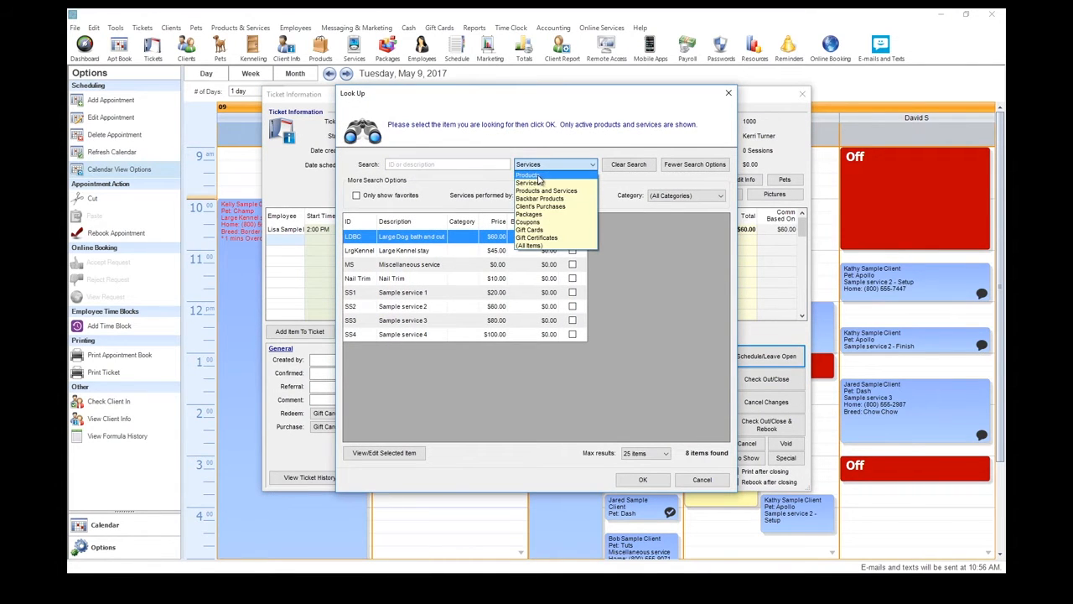
left_click(575, 176)
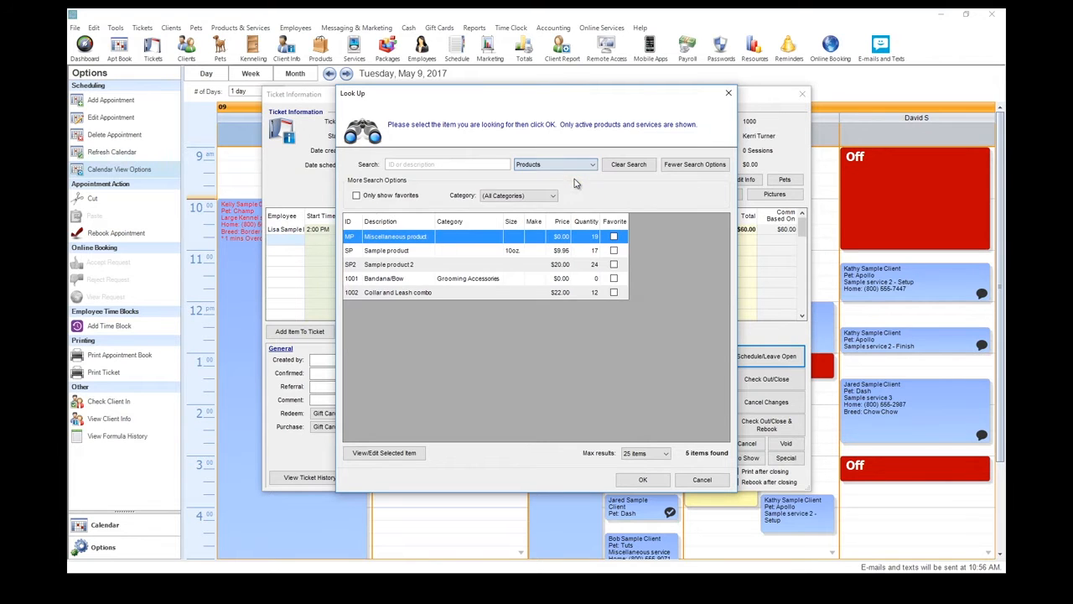
double_click(420, 266)
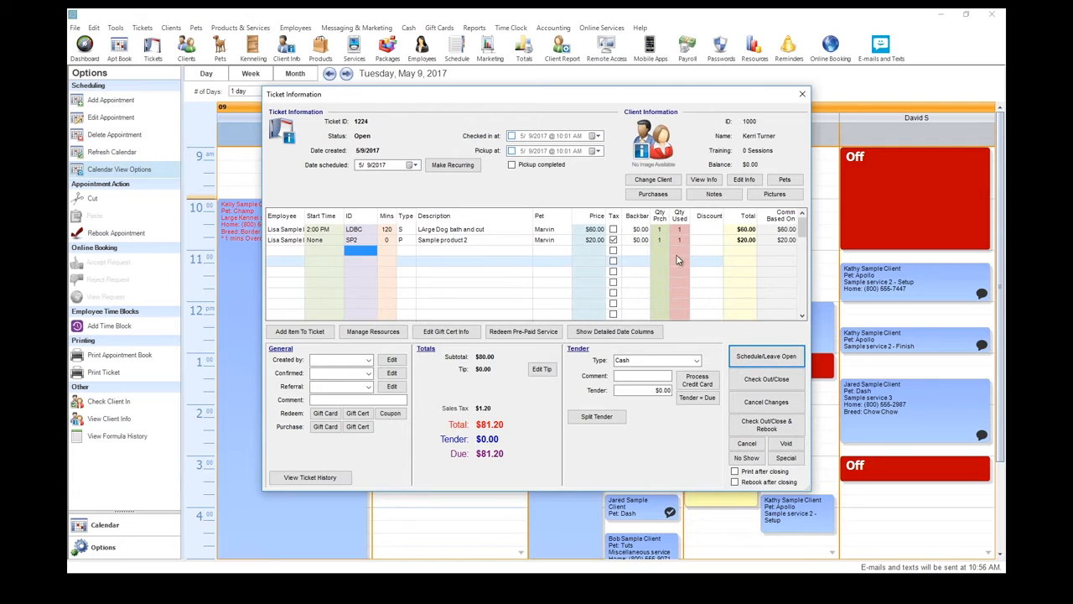
Change the Sample product 2 line to a product return that does not add to inventory, and save the ticket as scheduled
left_click(403, 240)
left_click(411, 240)
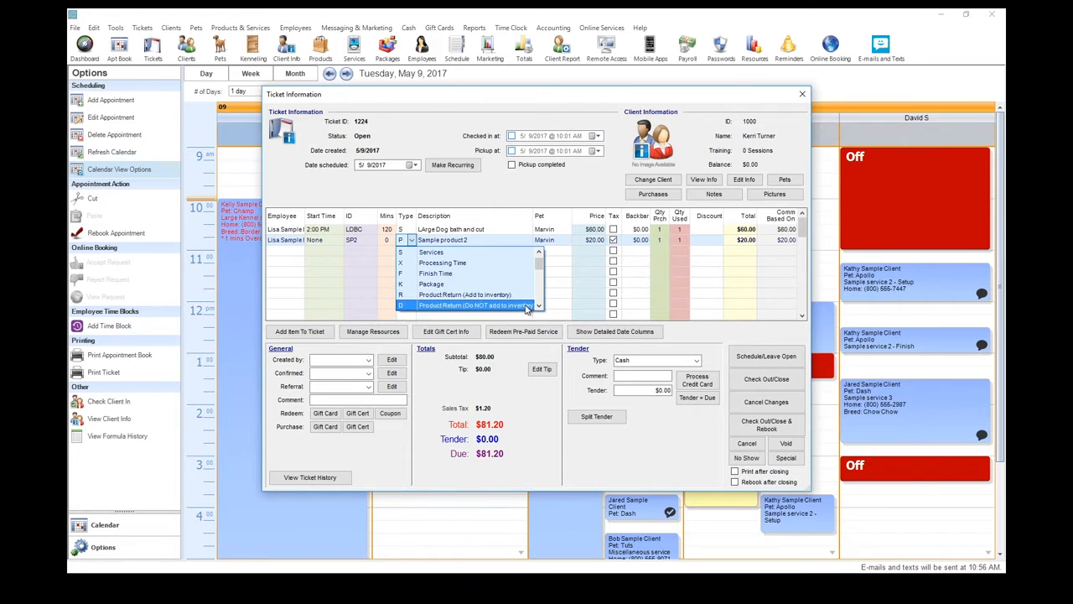
left_click(526, 306)
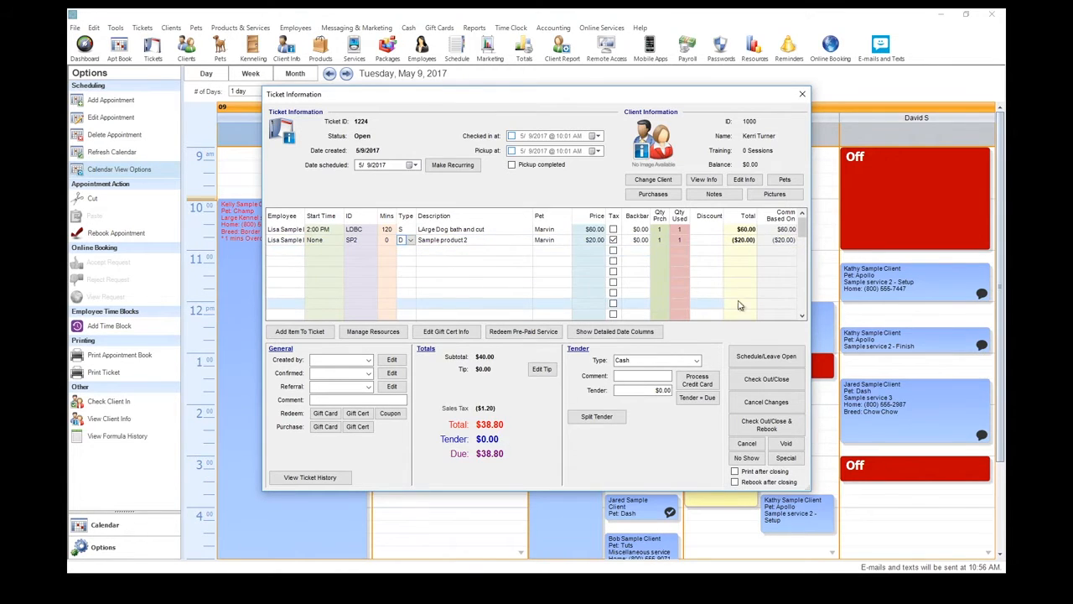
left_click(780, 355)
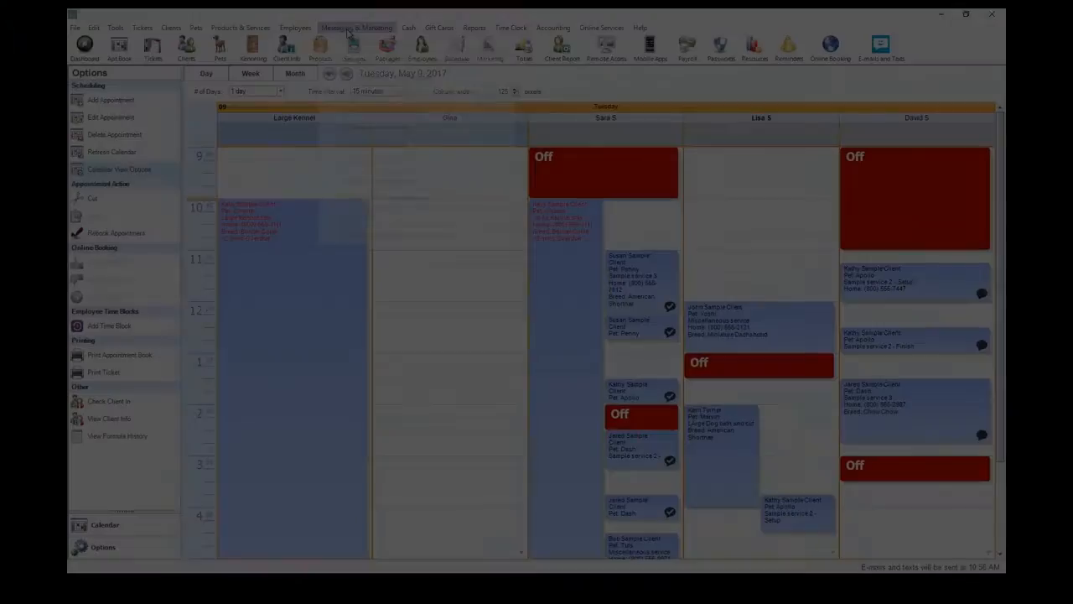
Review the list of available coupons and return to the appointment book
left_click(357, 28)
left_click(379, 220)
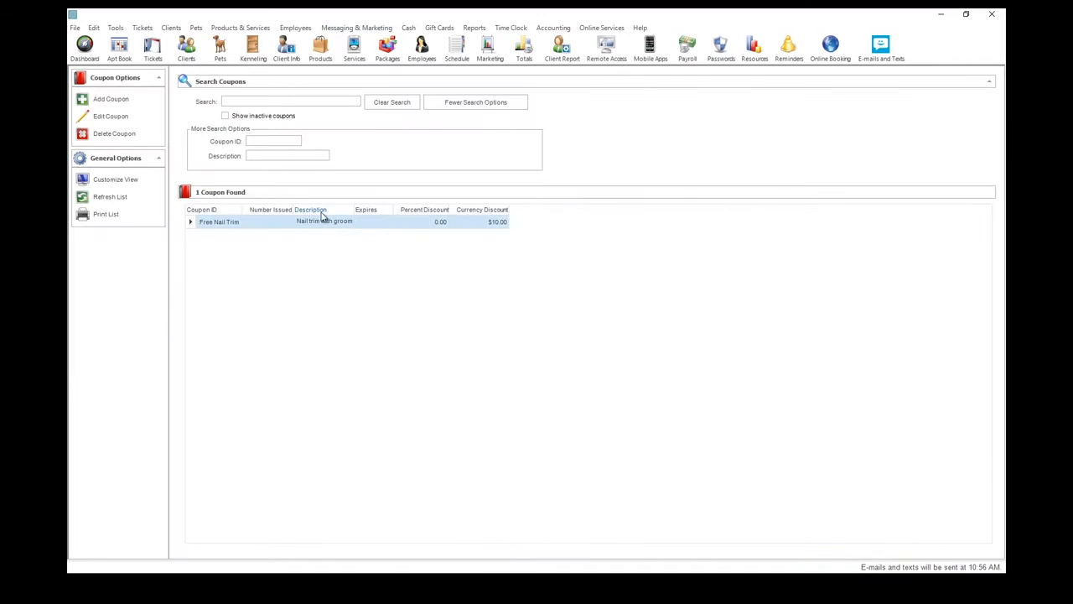
left_click(119, 48)
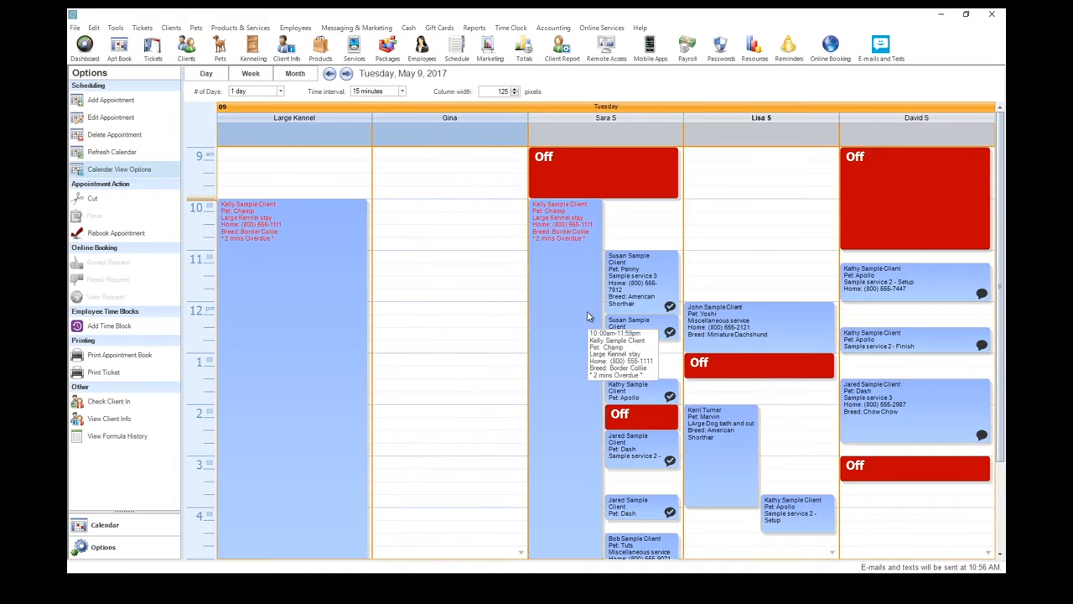
Open Champ's Large Kennel stay ticket and add the Large Dog bath and cut service to it
double_click(566, 243)
left_click(644, 395)
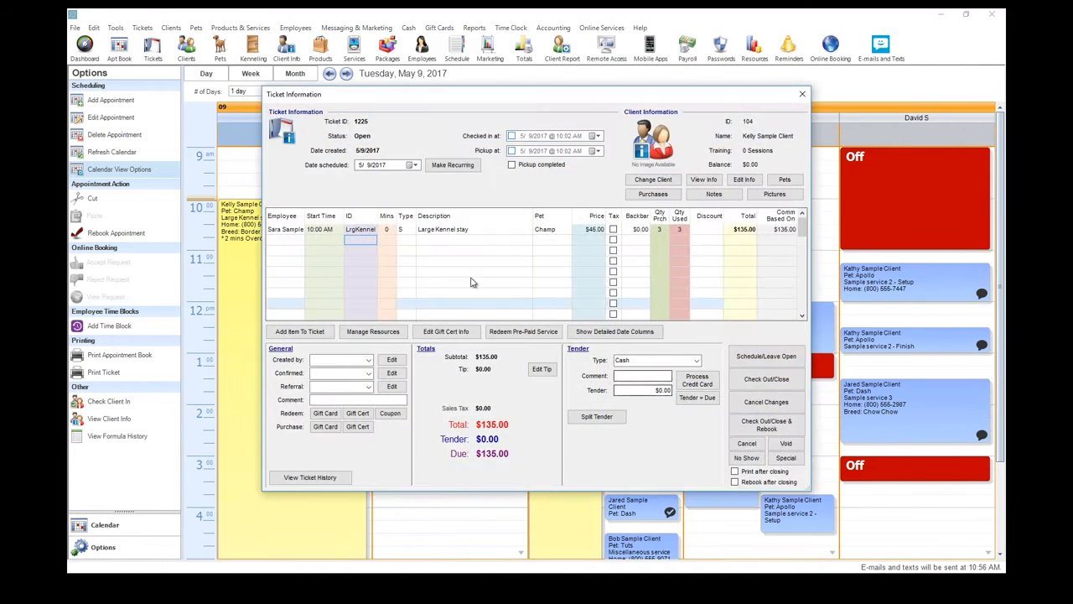
double_click(364, 246)
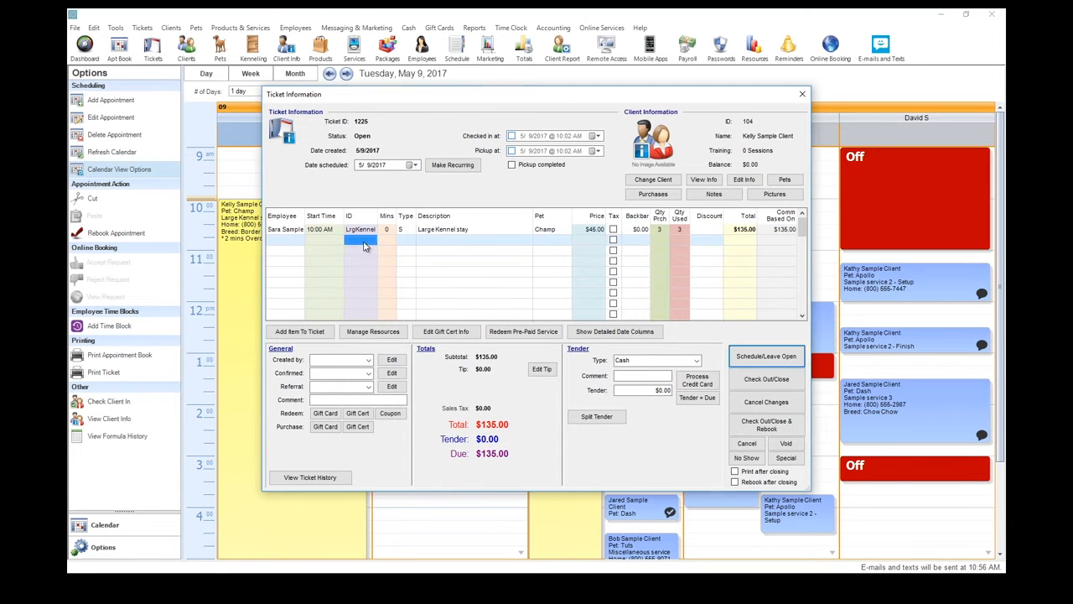
left_click(558, 164)
left_click(560, 183)
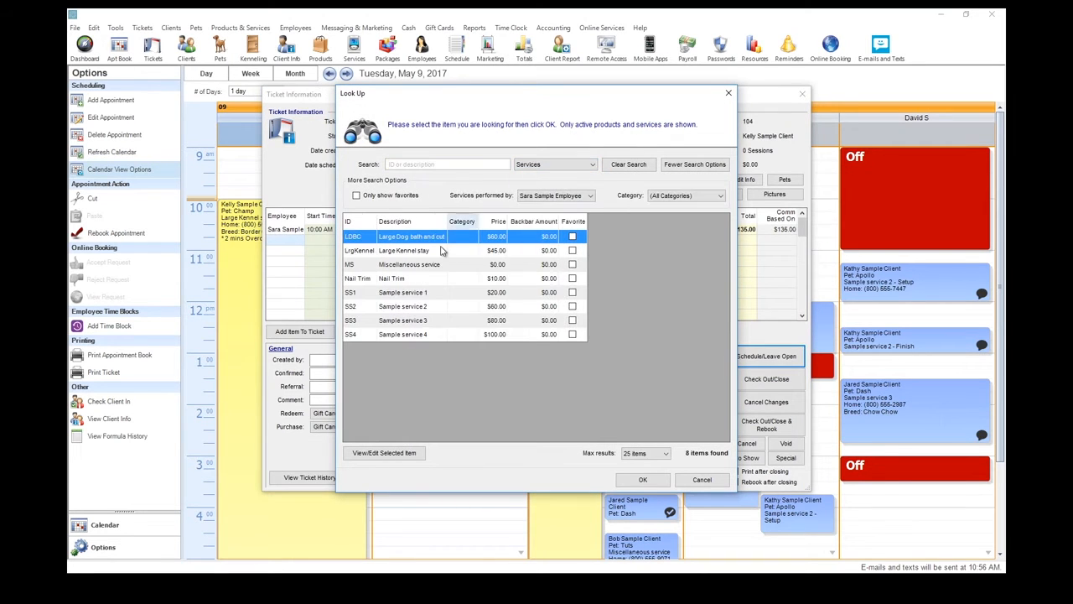
double_click(419, 242)
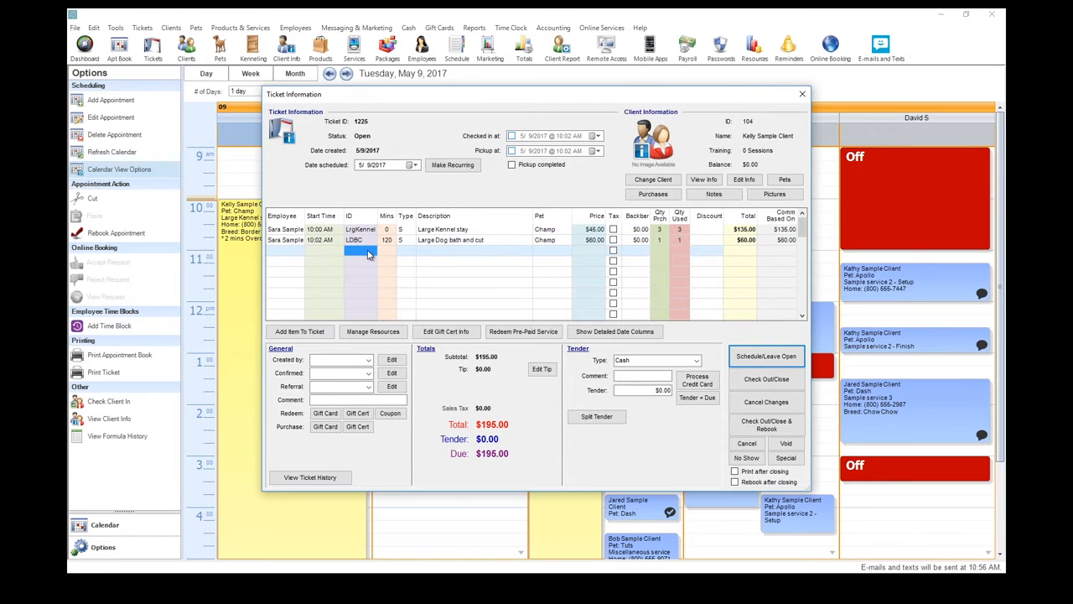
Add the Free Nail Trim coupon to Champ's ticket
left_click(369, 255)
left_click(587, 164)
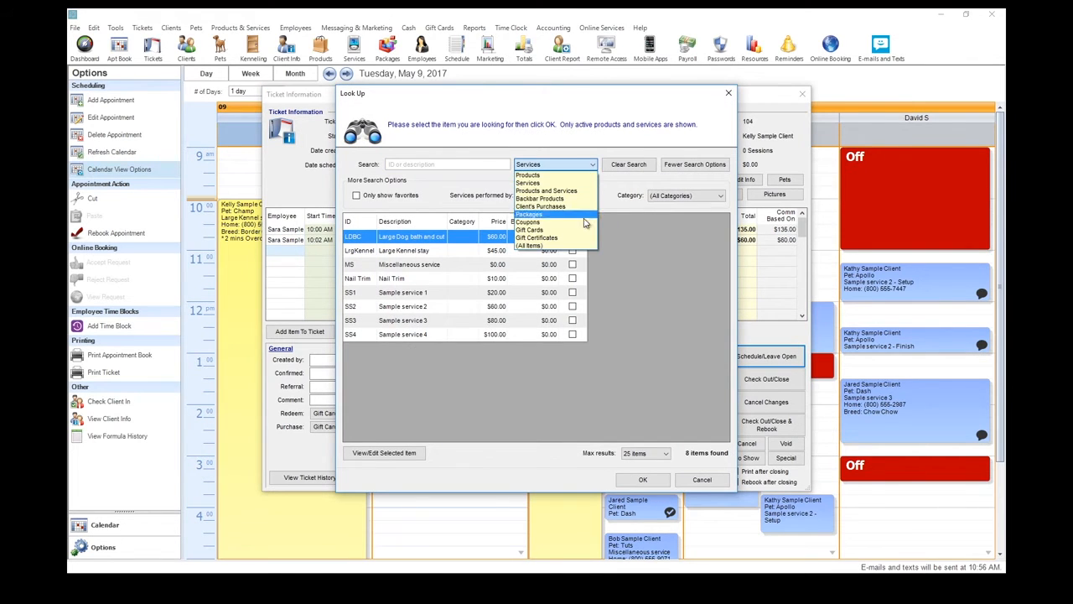
left_click(537, 223)
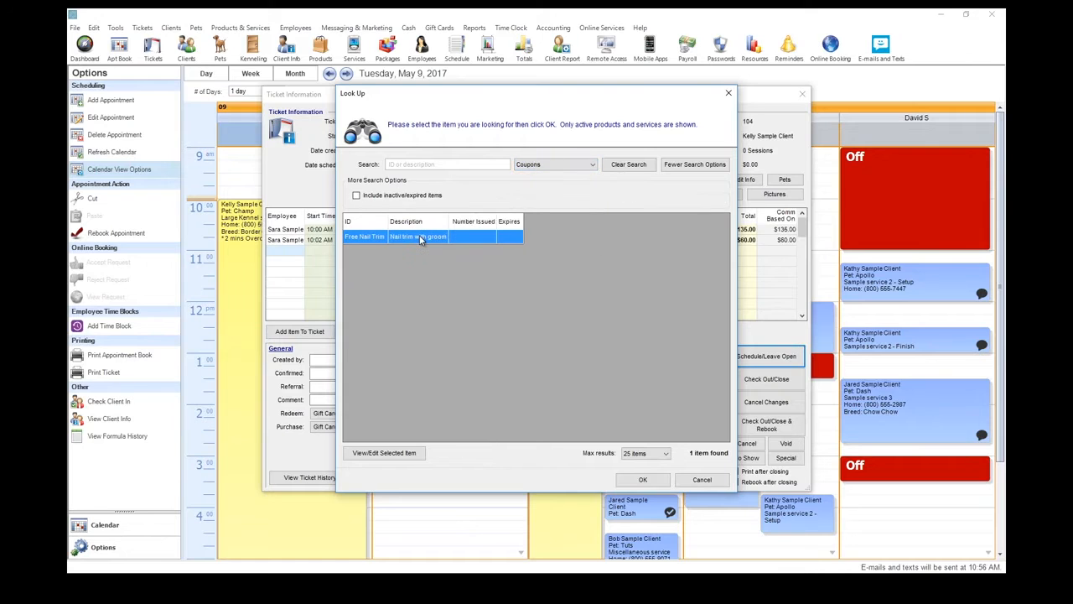
double_click(419, 236)
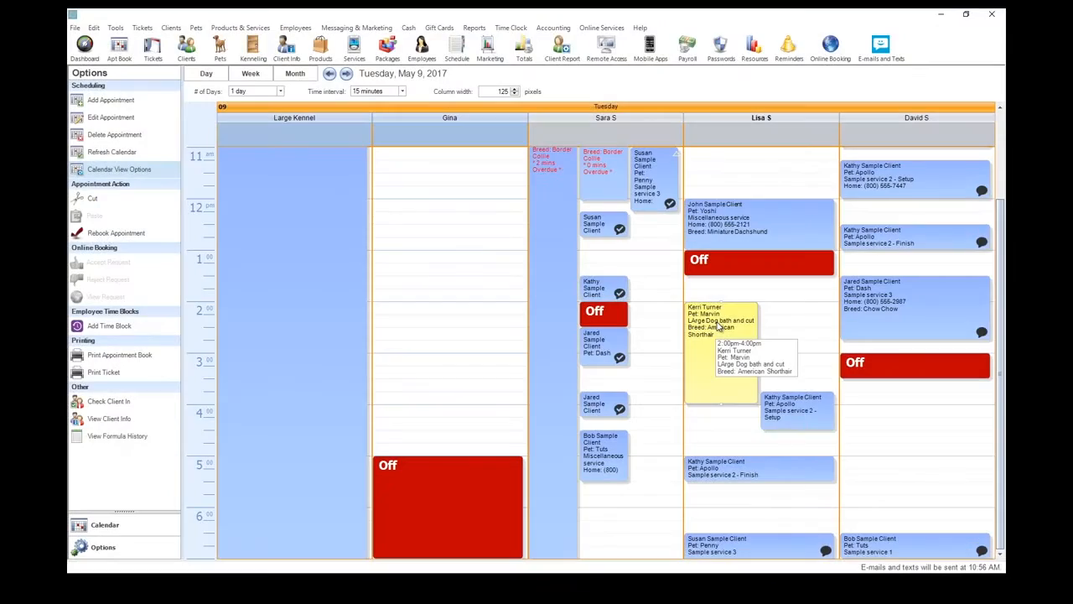
Cut Marvin's 2:00 PM appointment and paste it at 4:00 PM in the last employee's schedule
right_click(718, 327)
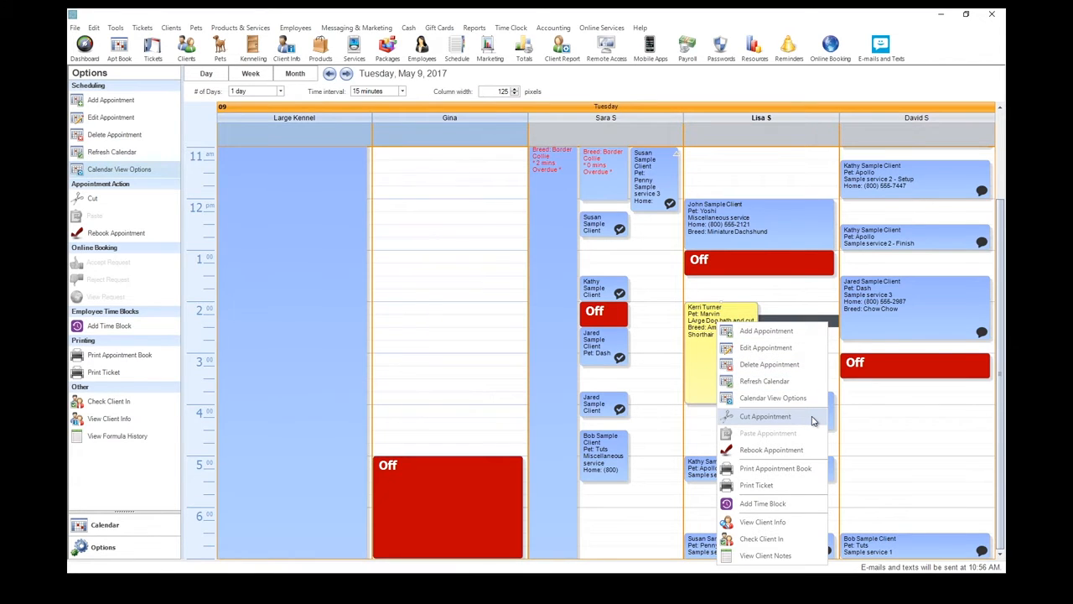
left_click(765, 416)
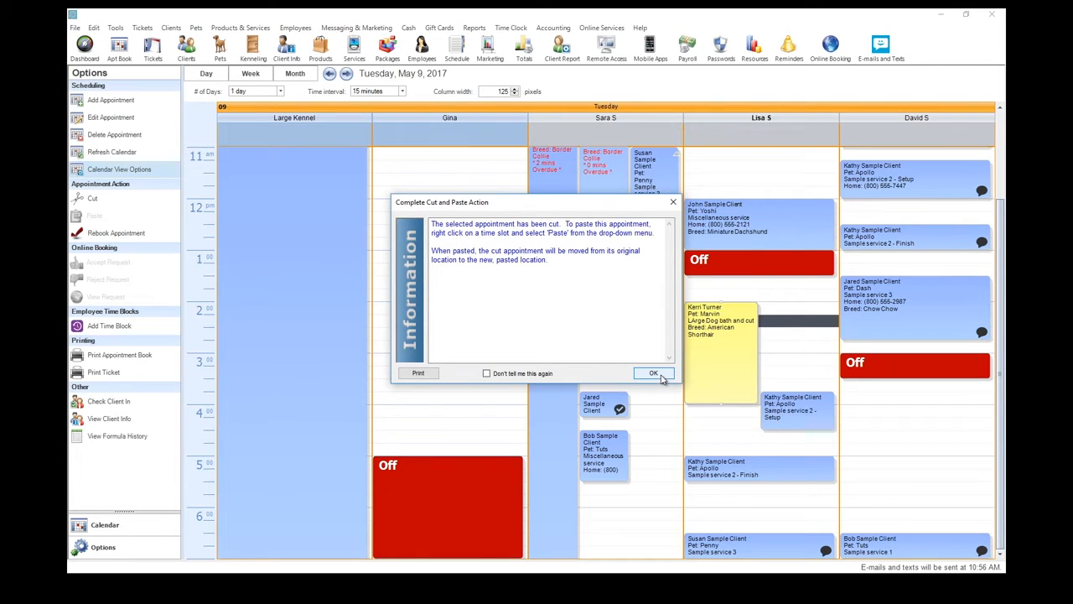
left_click(653, 373)
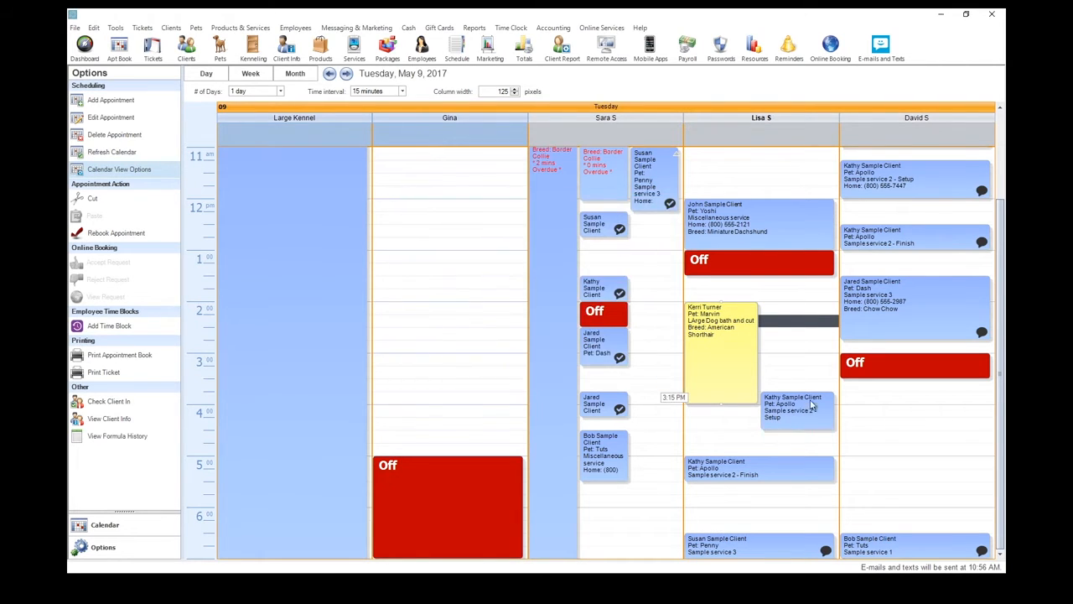
right_click(876, 420)
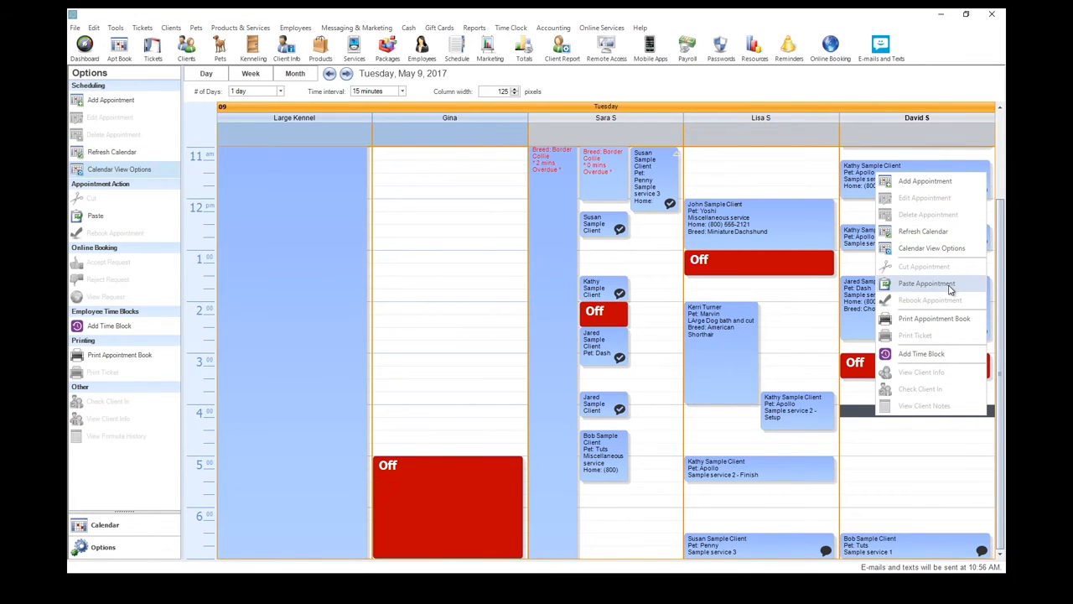
left_click(951, 285)
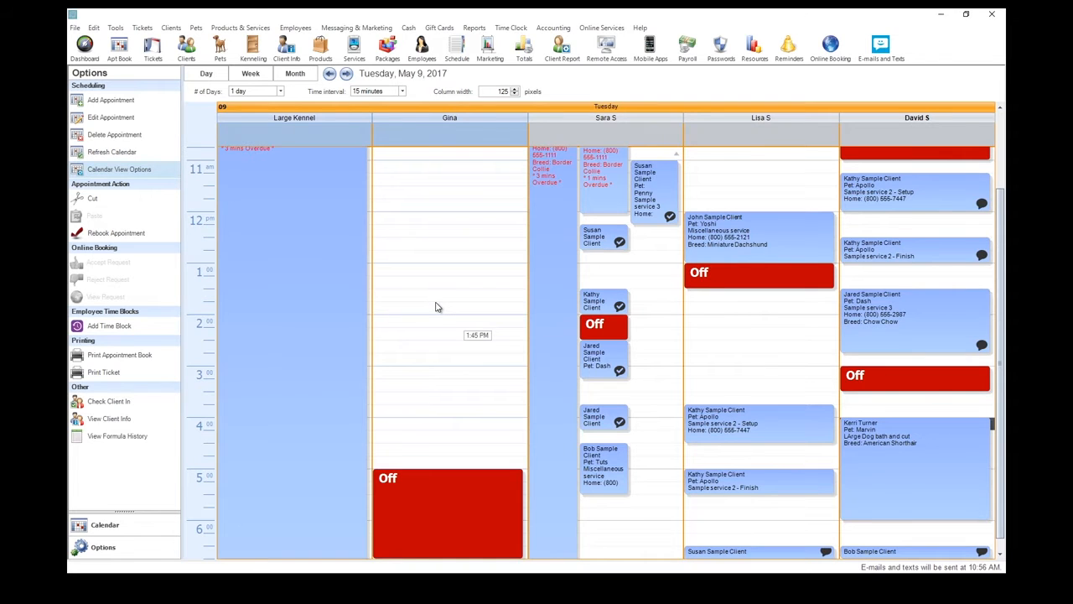
Move Marvin's 4:00 PM appointment back to the original groomer's schedule, starting at 1:45 PM
left_click(906, 465)
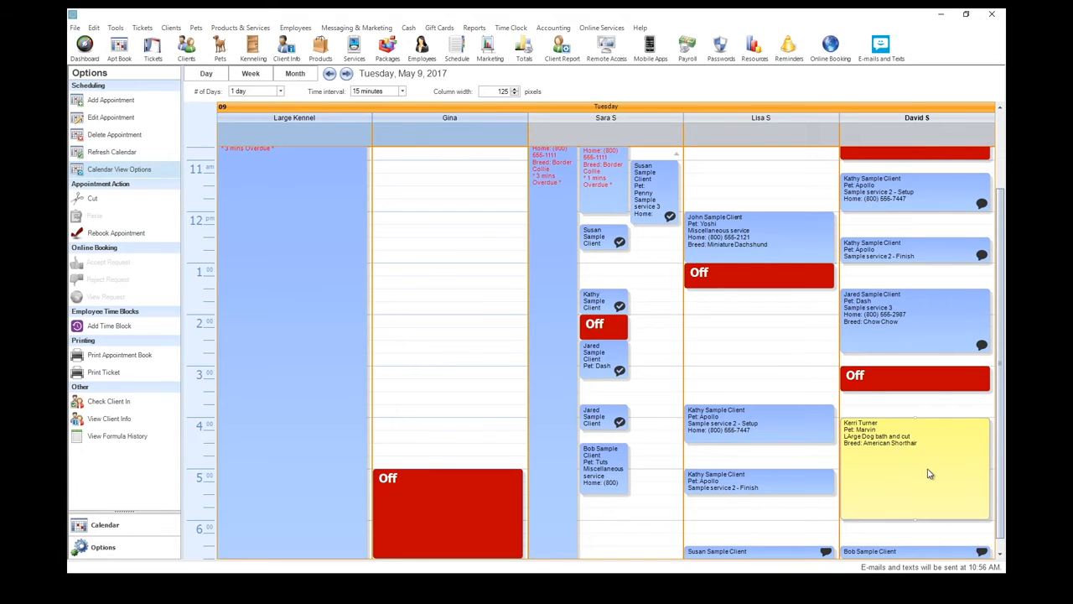
left_click_drag(929, 474, 772, 350)
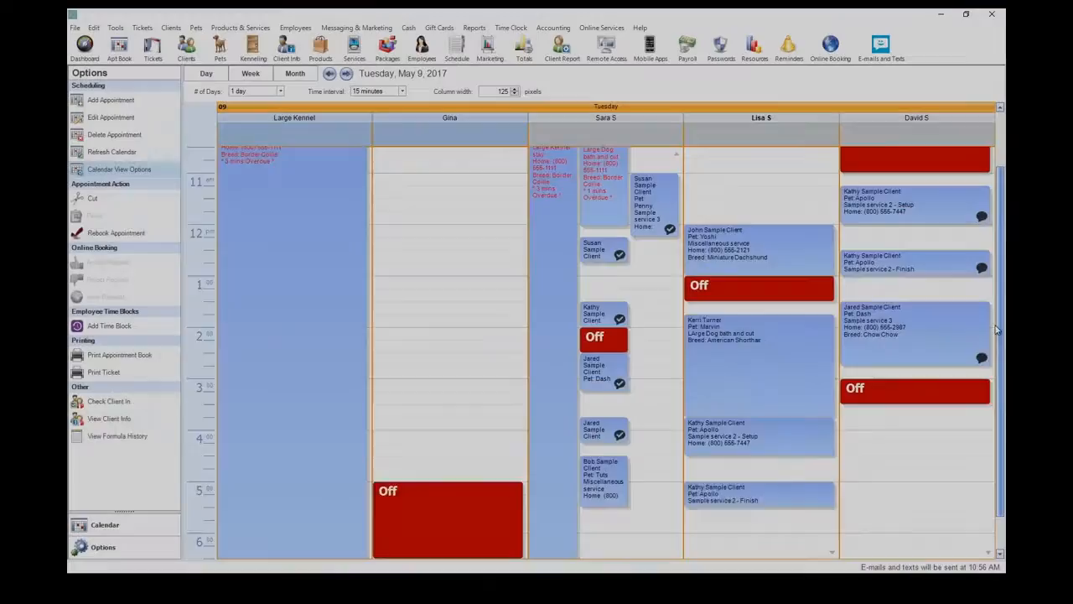
Check in the client for Champ's 10:00 AM Large Kennel stay appointment
scroll(996, 330, "up", 6)
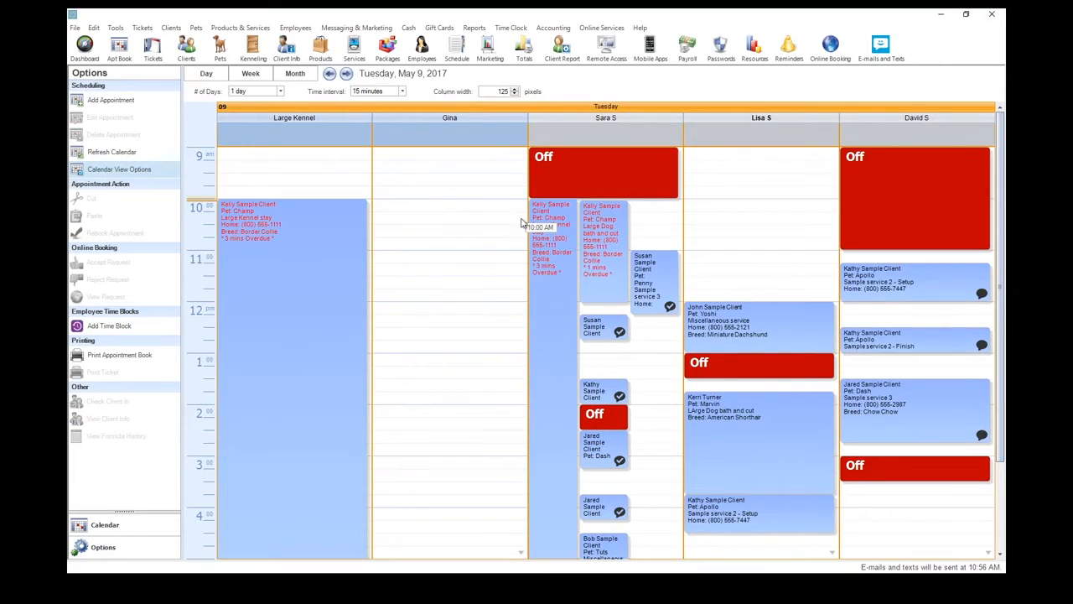
left_click(547, 225)
right_click(548, 225)
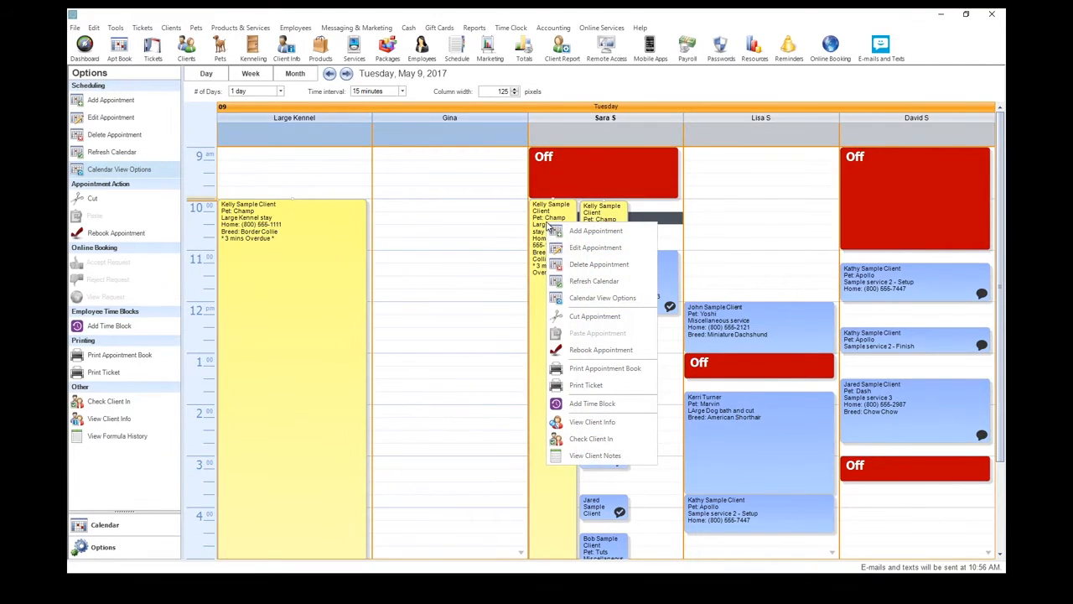
left_click(614, 439)
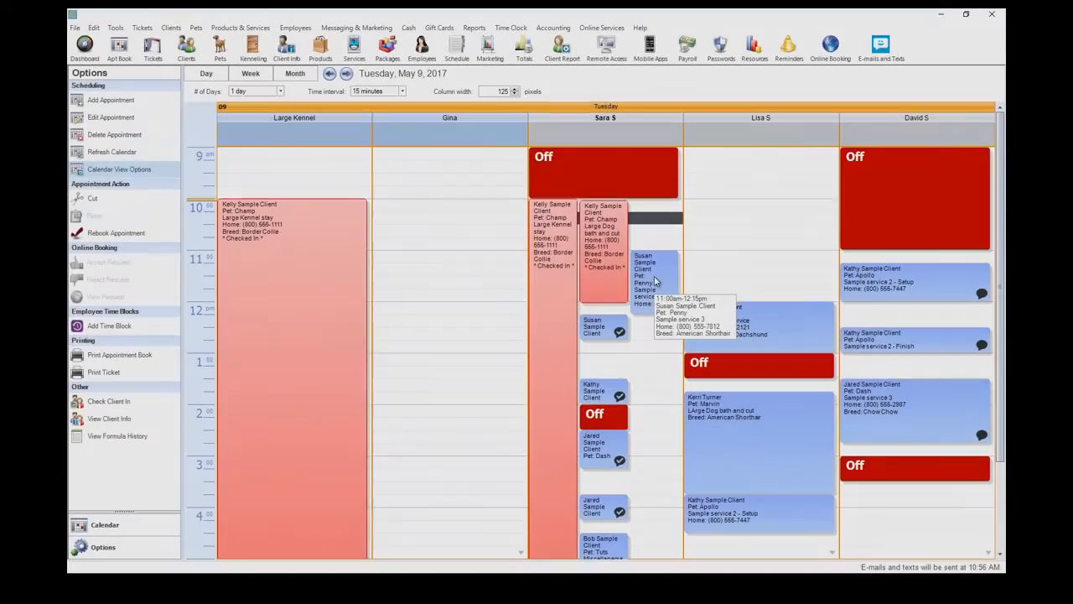
Open Penny's 11:00 AM appointment ticket and enter a cash tender of $50.00
left_click(656, 282)
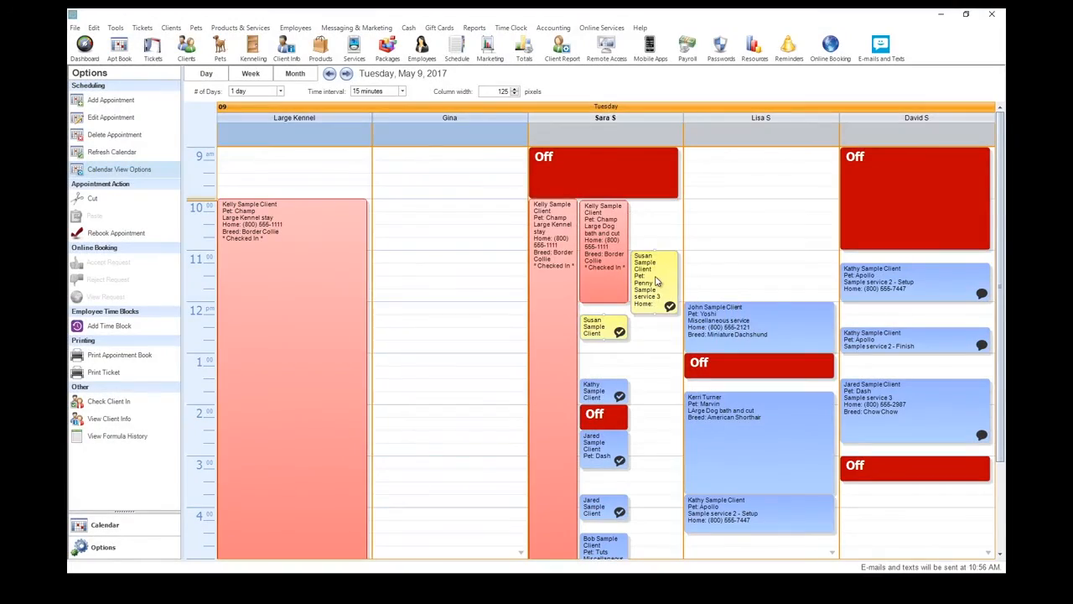
double_click(656, 282)
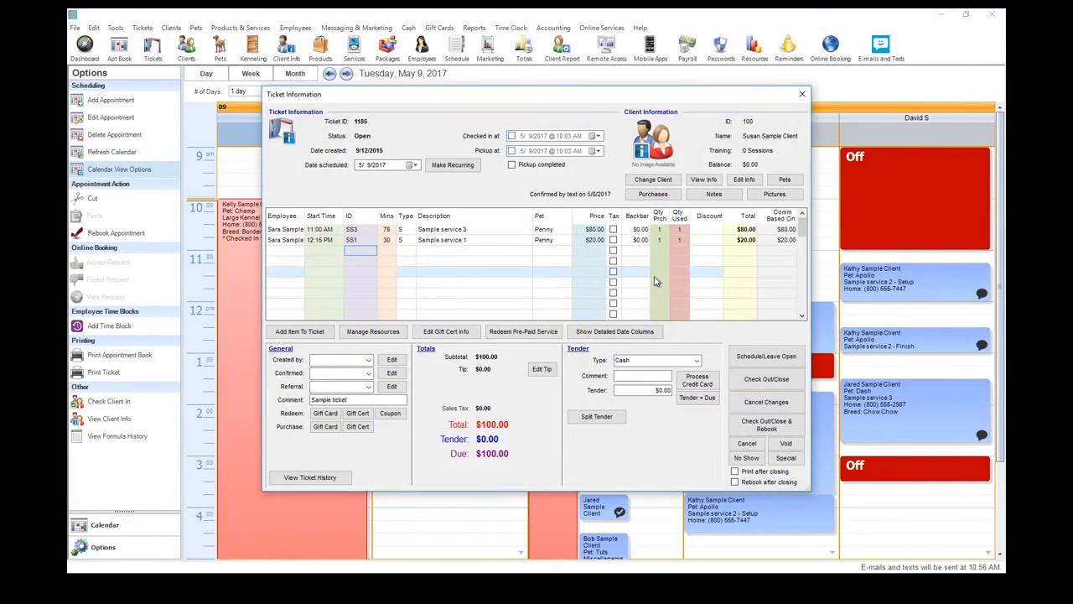
left_click(640, 390)
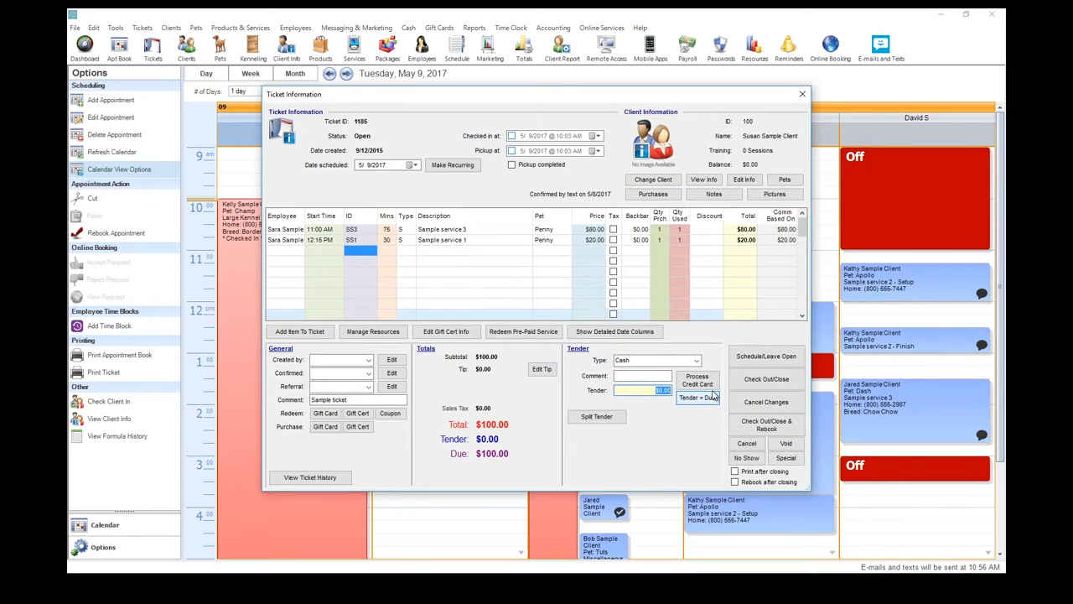
type("50.00")
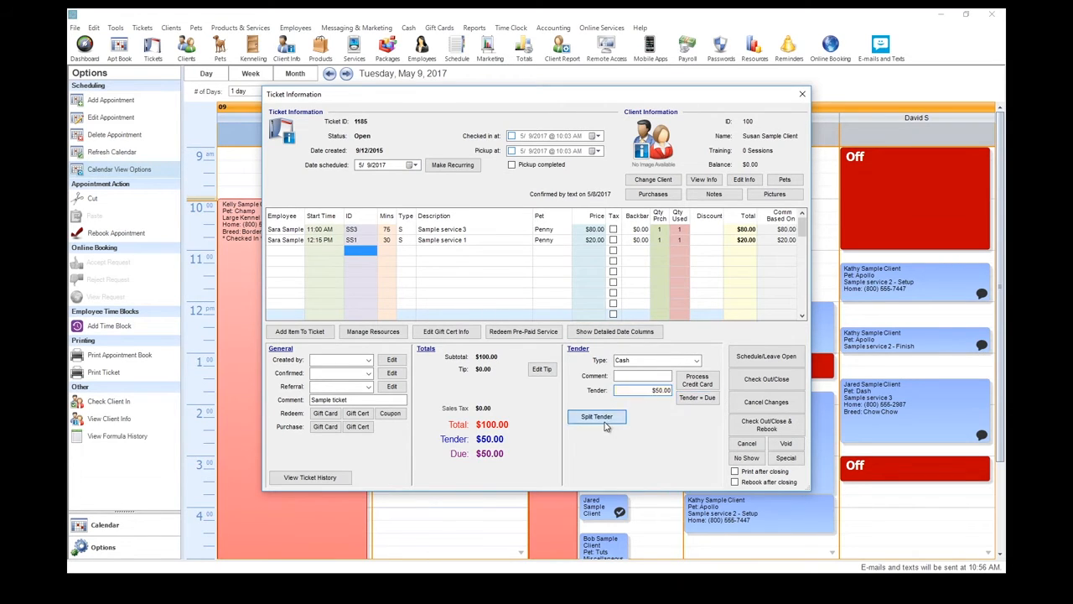
Split the ticket's payment and add a second tender of $50.00 by Visa
left_click(597, 416)
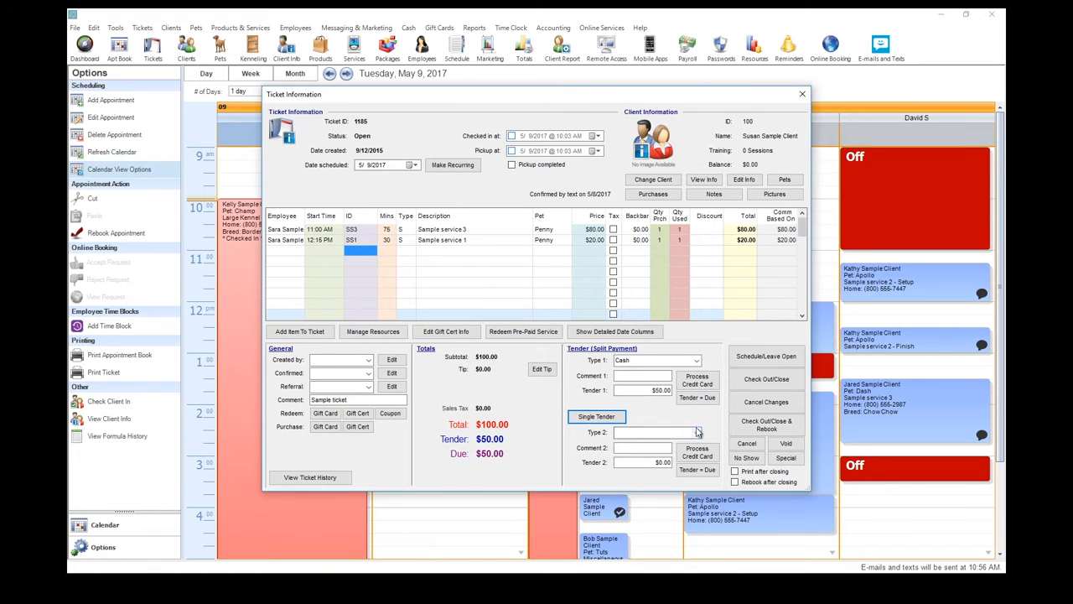
left_click(651, 431)
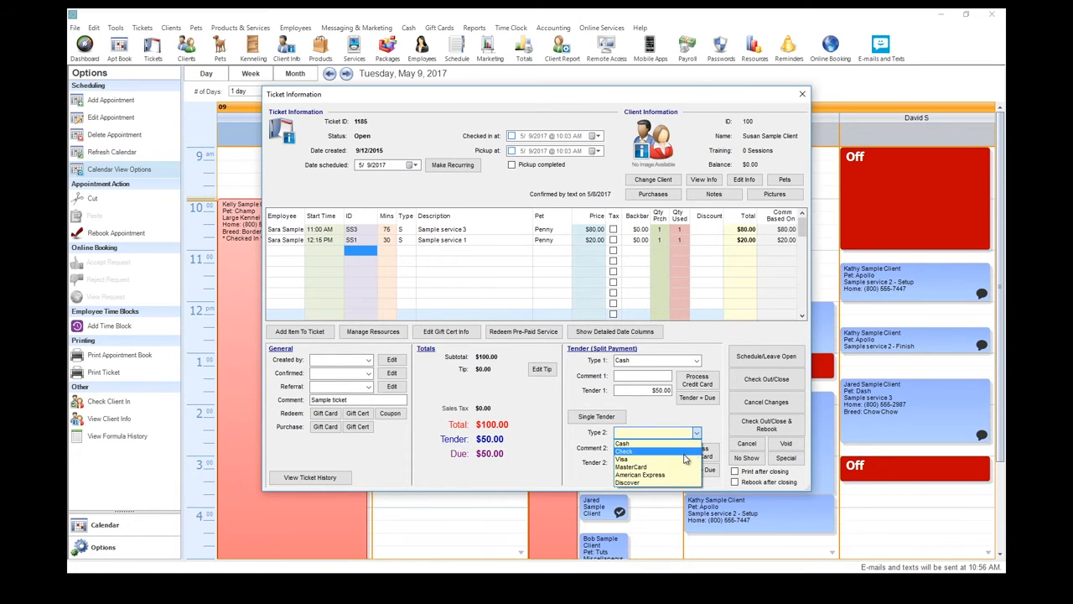
left_click(684, 459)
type("5")
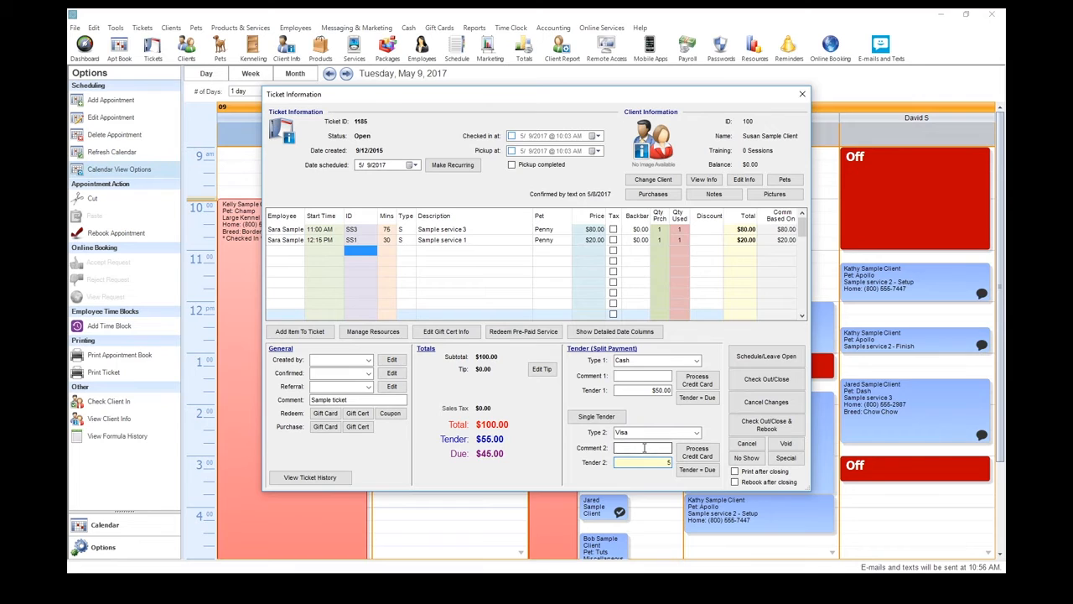
type("0")
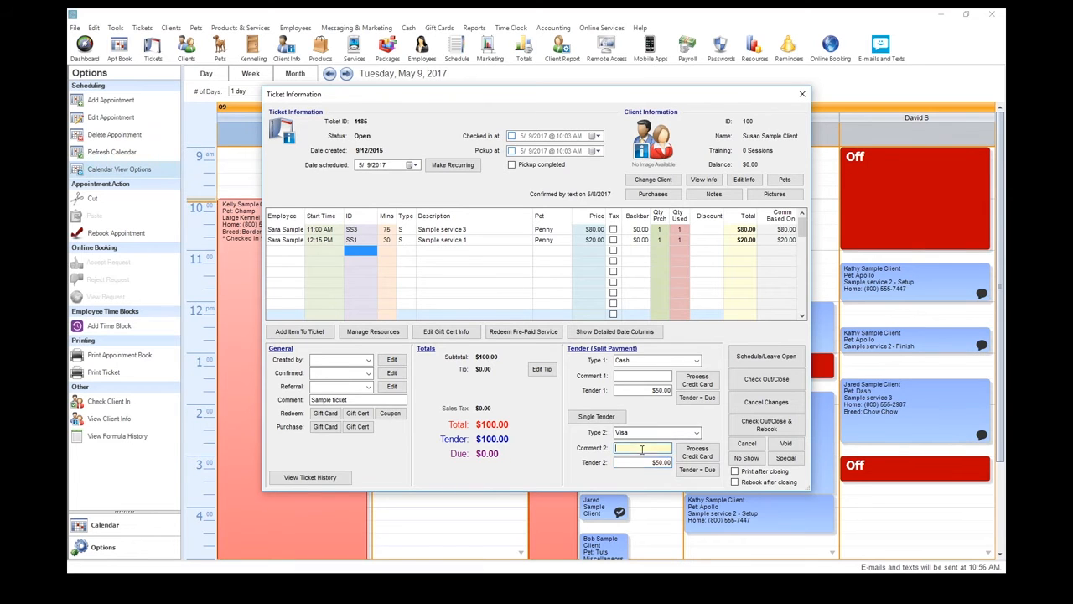
left_click(644, 448)
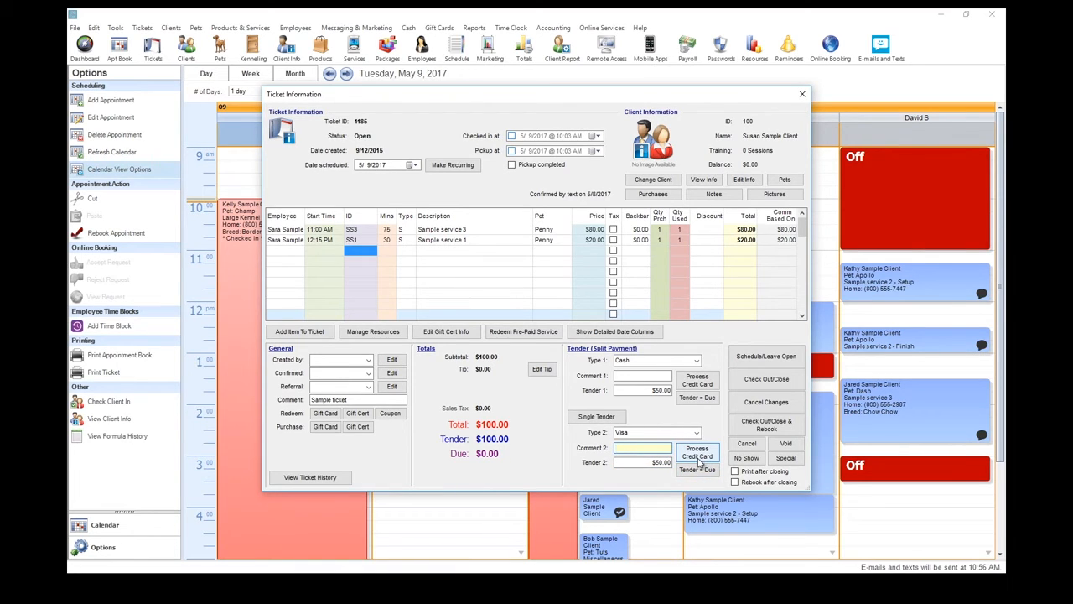
Change the second tender type to Check and check out the ticket with rebooking after closing enabled
left_click(695, 432)
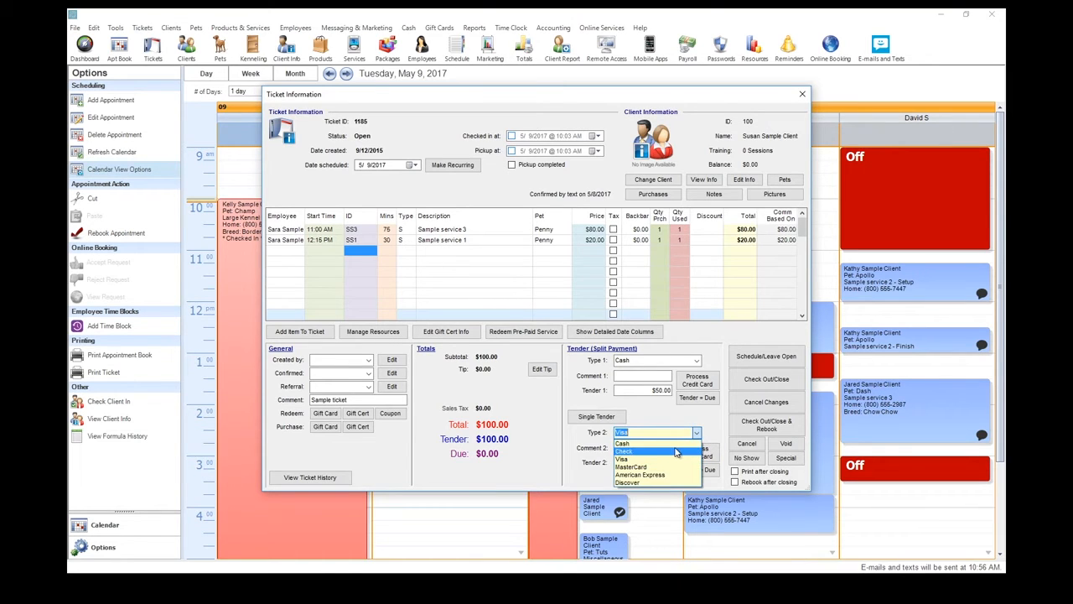
left_click(671, 451)
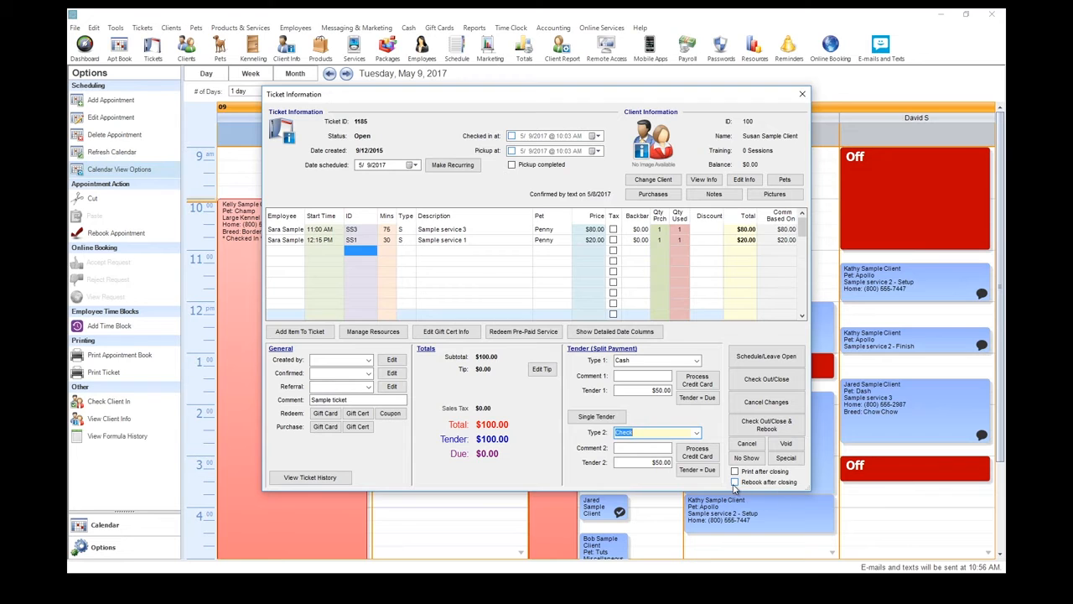
left_click(765, 379)
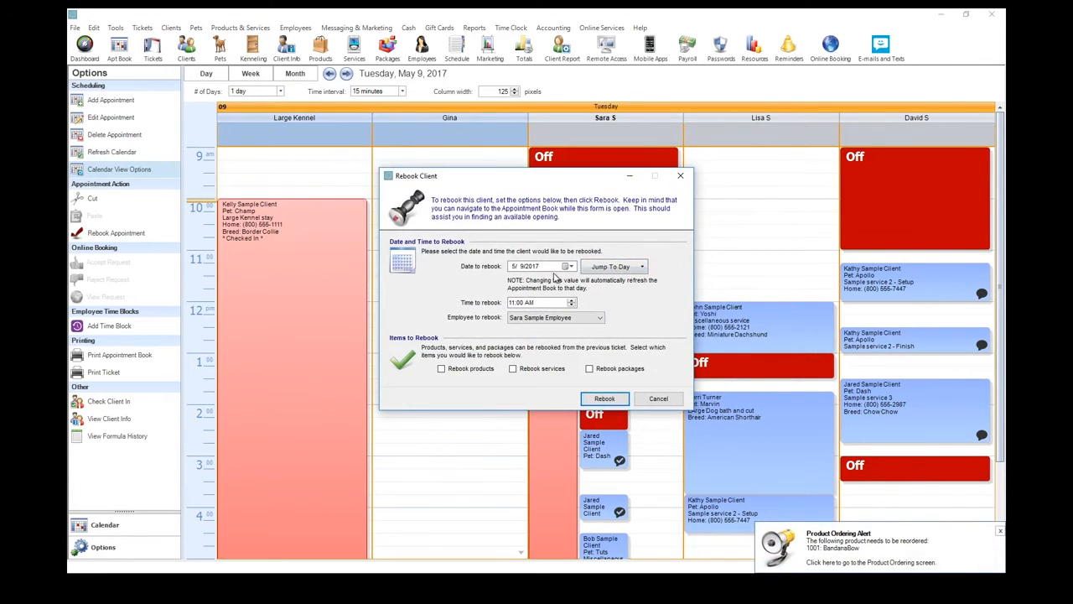
Rebook the client's services from the closed ticket for two weeks from today
left_click(513, 369)
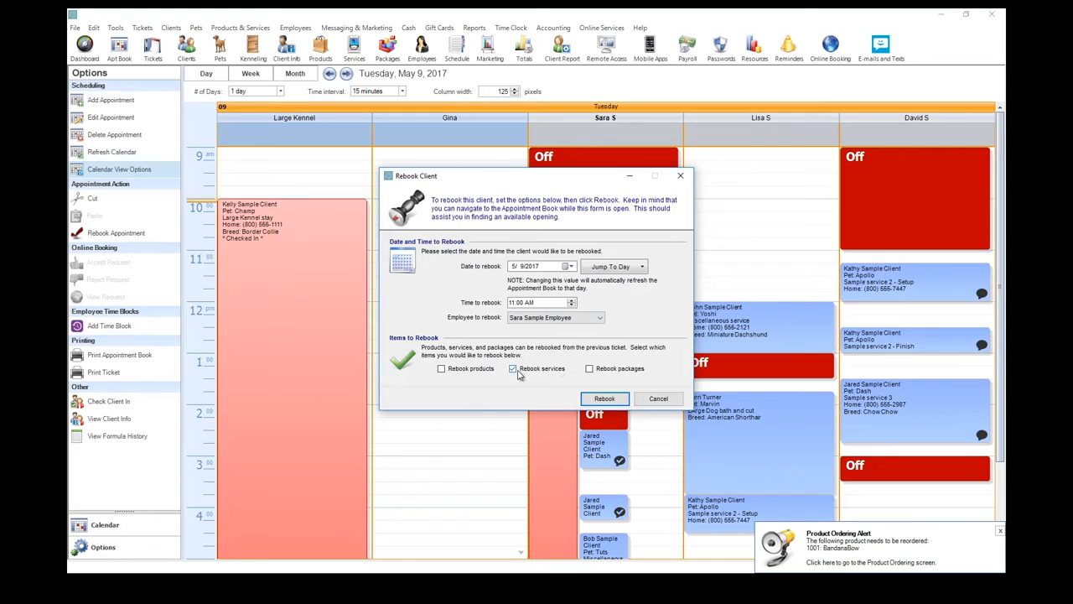
left_click(636, 269)
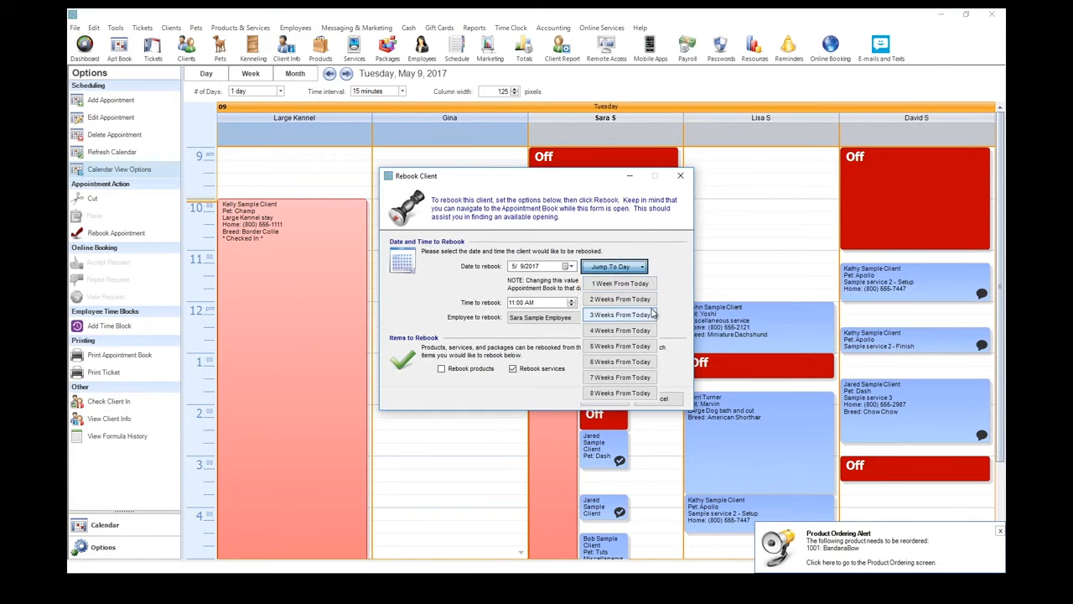
left_click(597, 299)
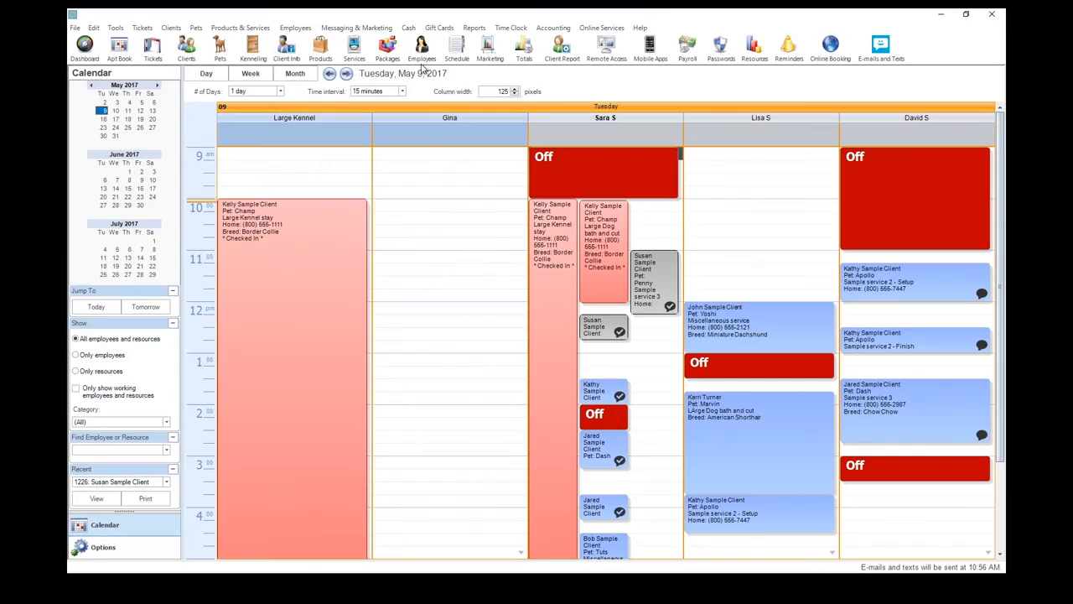
Start a close out and cash drawer balance for the entire day of 5/9/2017 on this computer
left_click(409, 28)
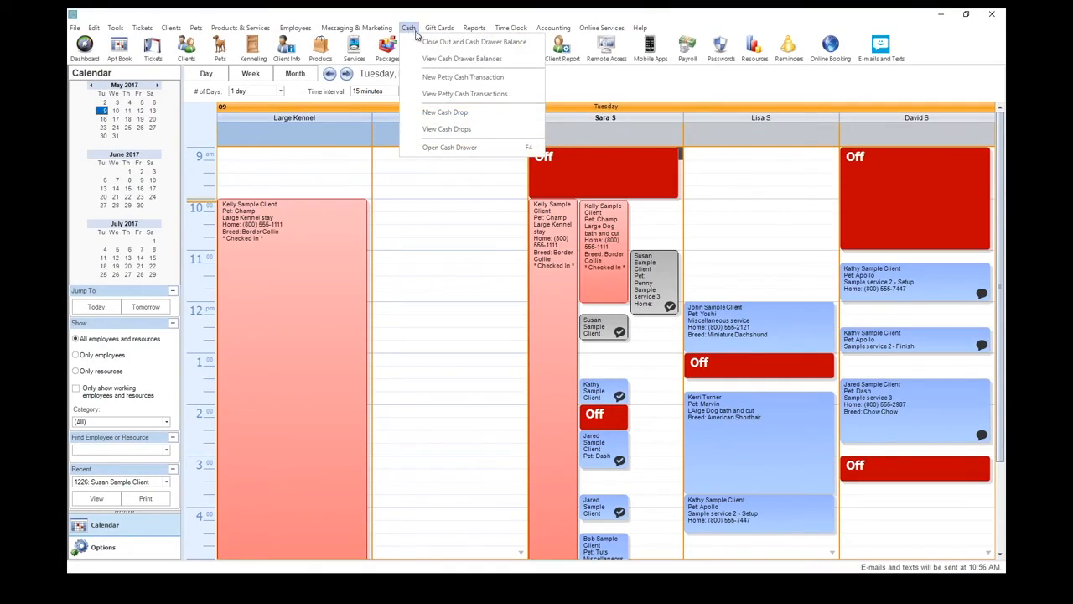
left_click(509, 42)
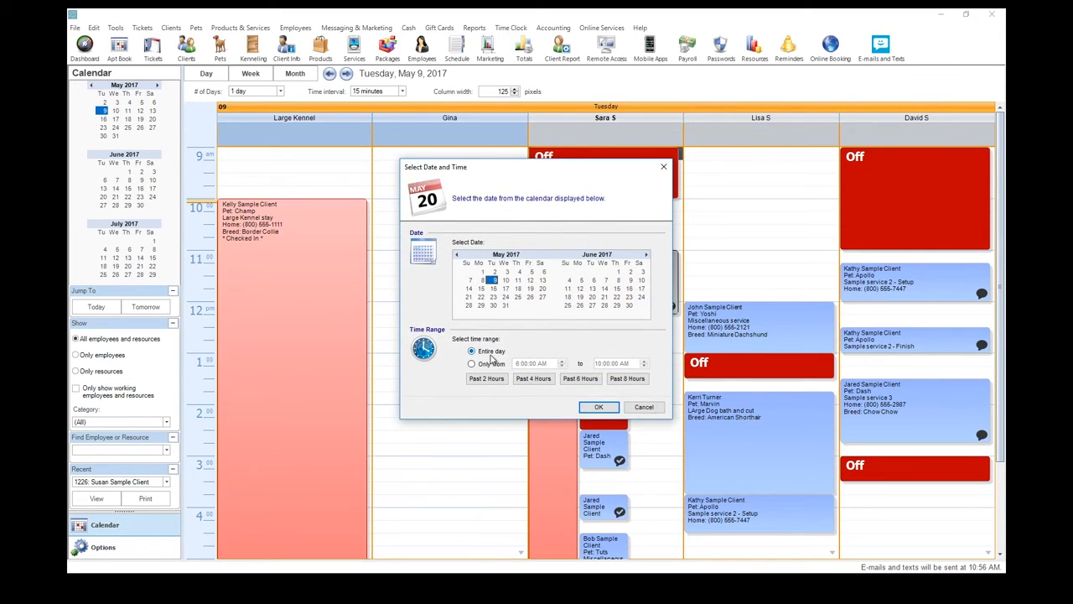
left_click(596, 409)
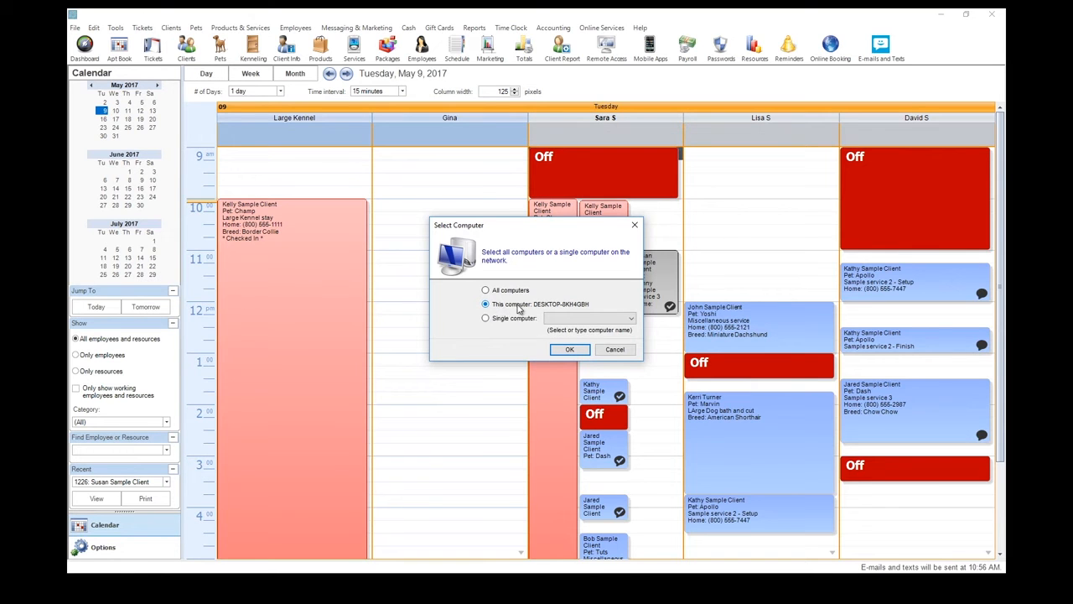
left_click(569, 351)
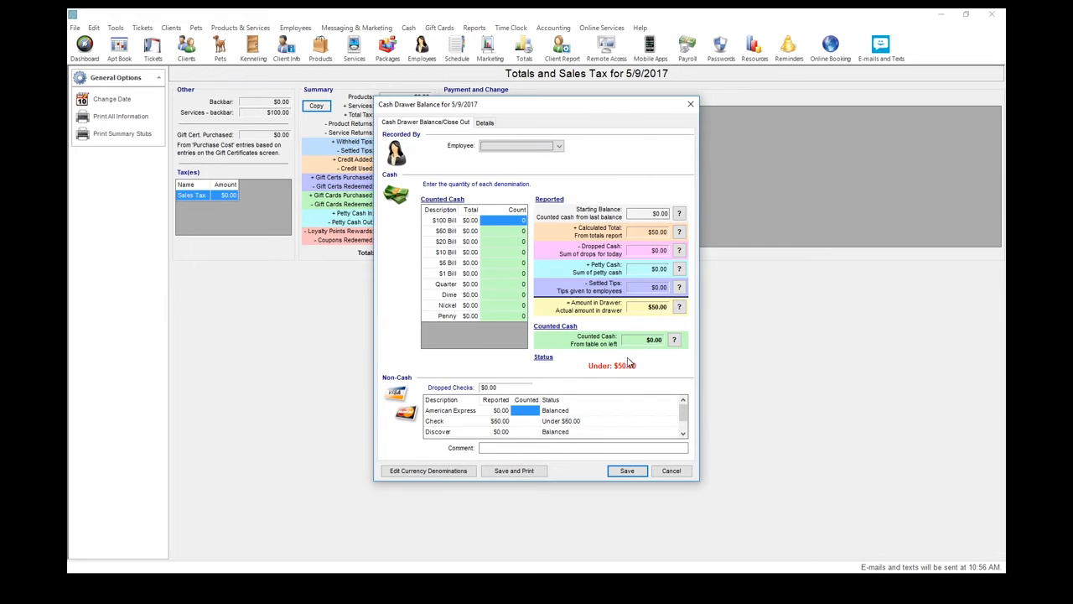
Enter the counted cash as three $10 bills, two $5 bills and ten $1 bills
left_click(508, 251)
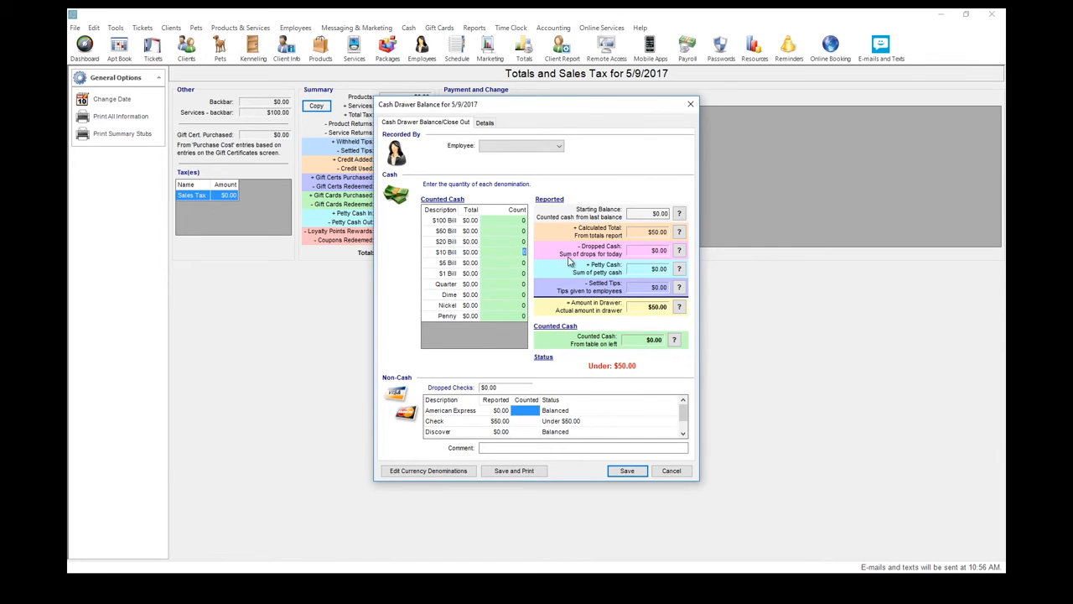
key("Return")
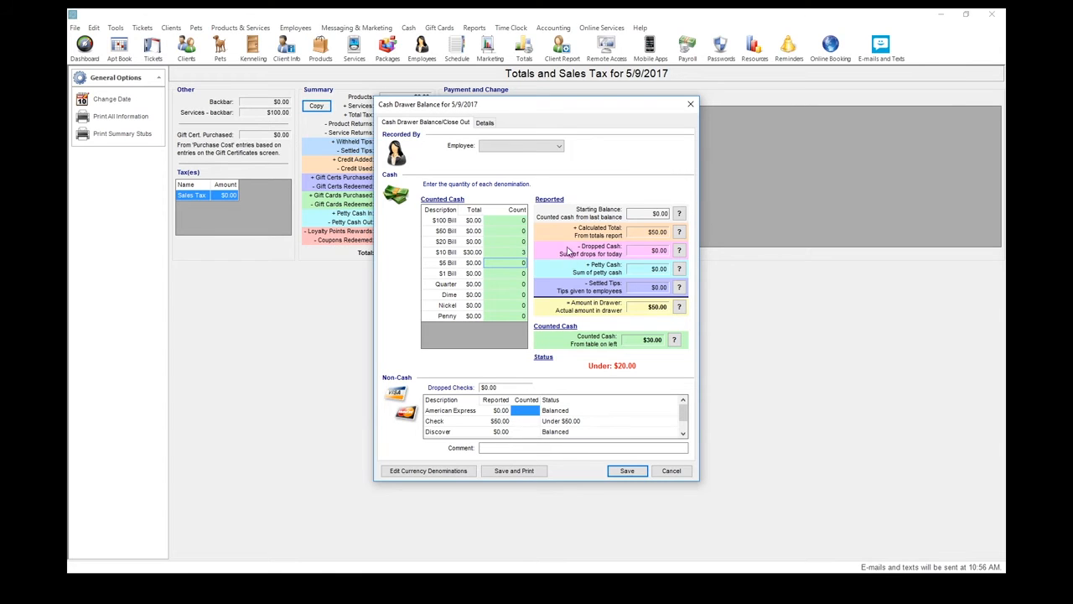
left_click(515, 266)
type("2")
key("Return")
left_click(505, 274)
type("10")
key("Return")
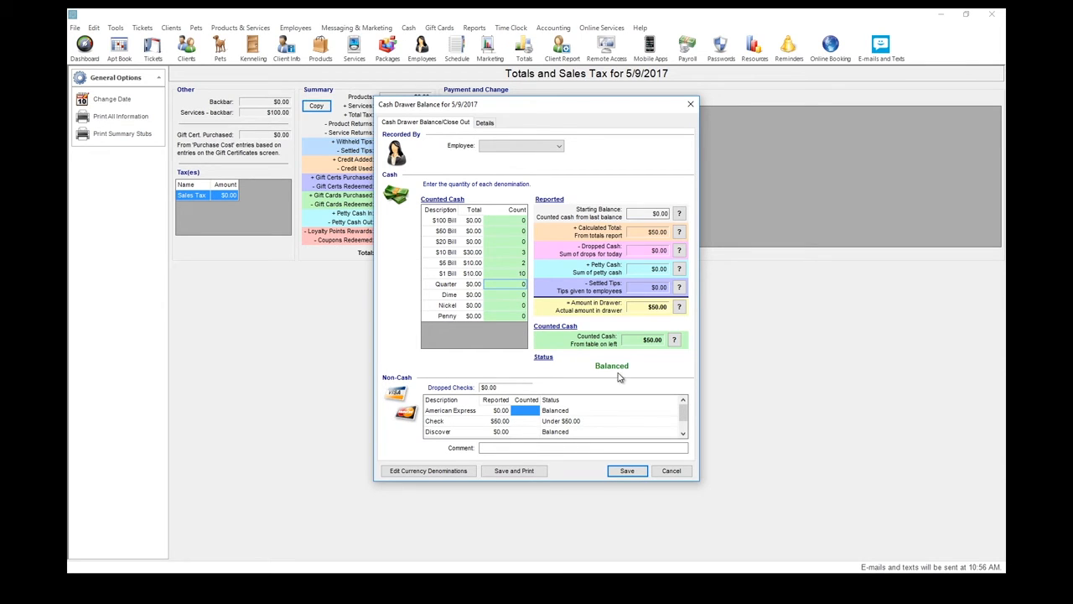
Enter 50.00 as the counted amount for checks and finish the cash drawer balance
mouse_move(683, 410)
left_mouse_down()
mouse_move(686, 430)
mouse_move(681, 412)
left_mouse_up()
left_click(525, 421)
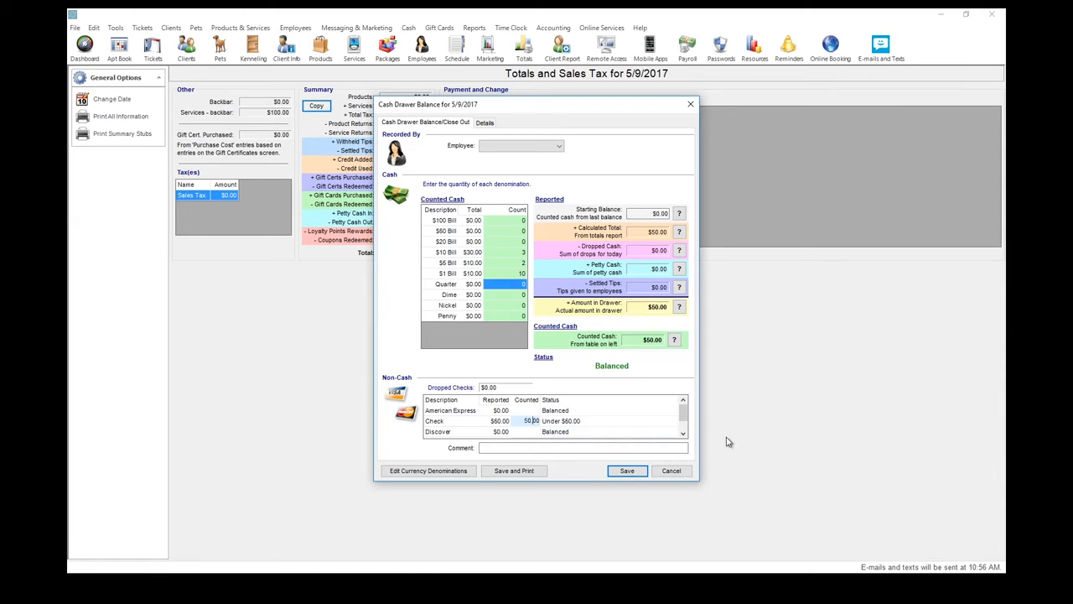
type("50.00")
key("Return")
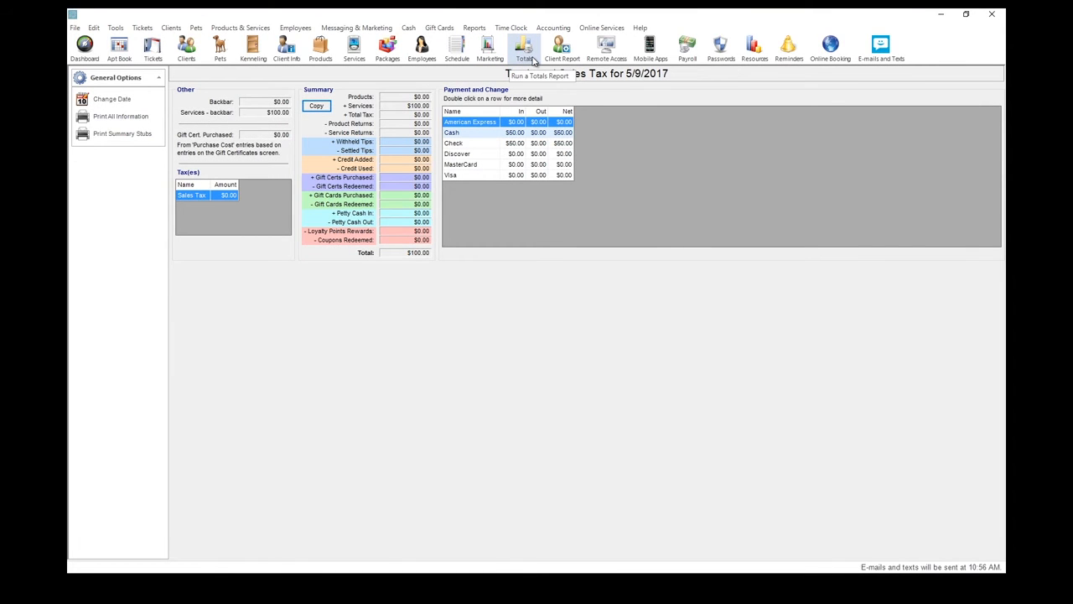
Run today's entire-day totals report for all active employees and examine the services total
left_click(531, 62)
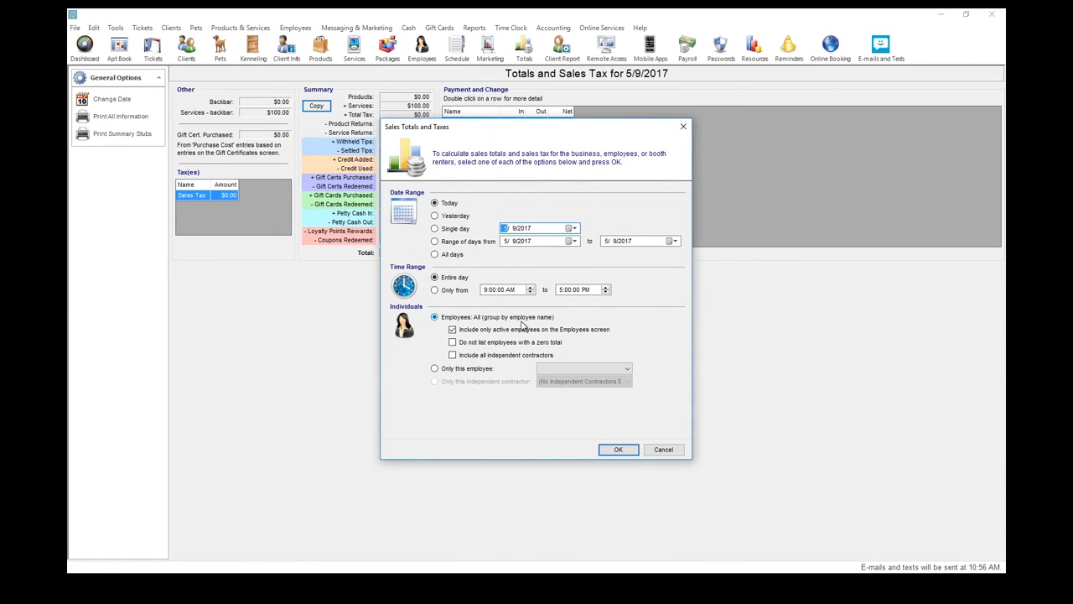
left_click(618, 449)
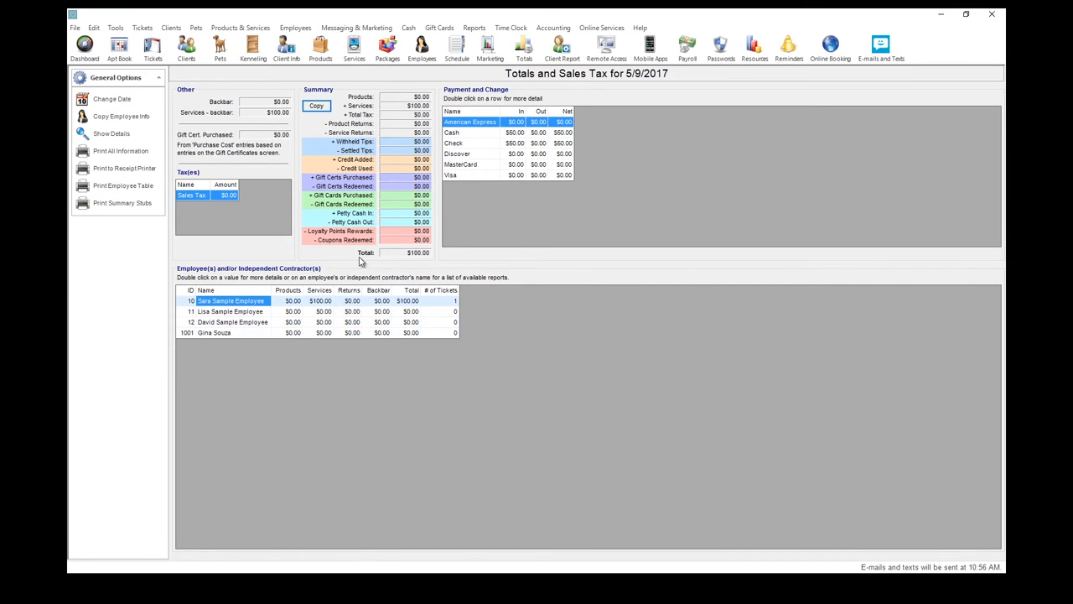
double_click(419, 106)
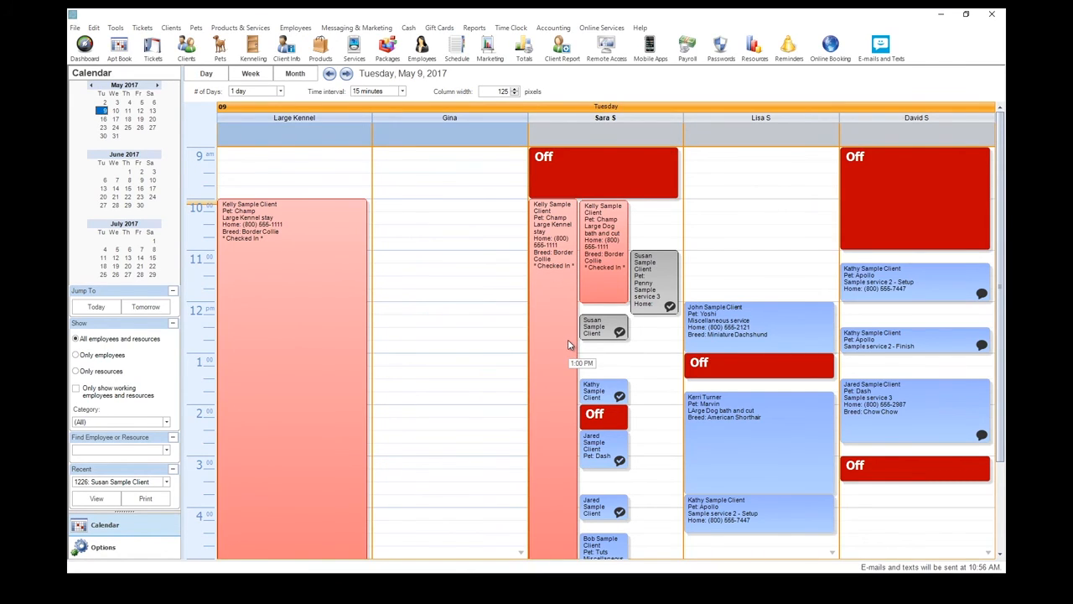
Back up the database to the Desktop as "123Pet Version 12 Backup 5-9-2017 at 10.07AM", replacing the existing file
left_click(73, 27)
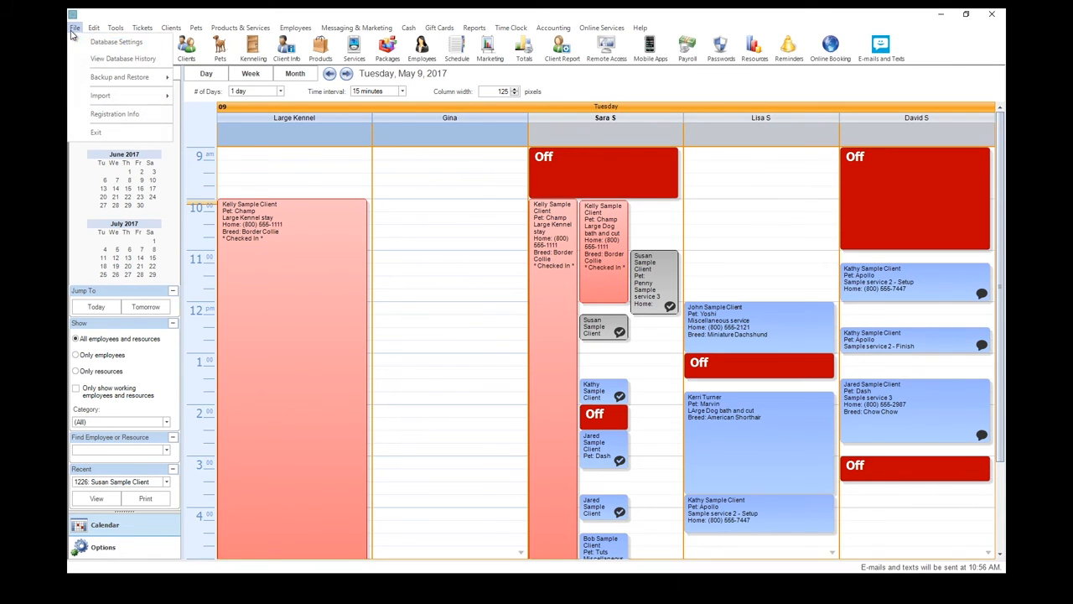
mouse_move(105, 79)
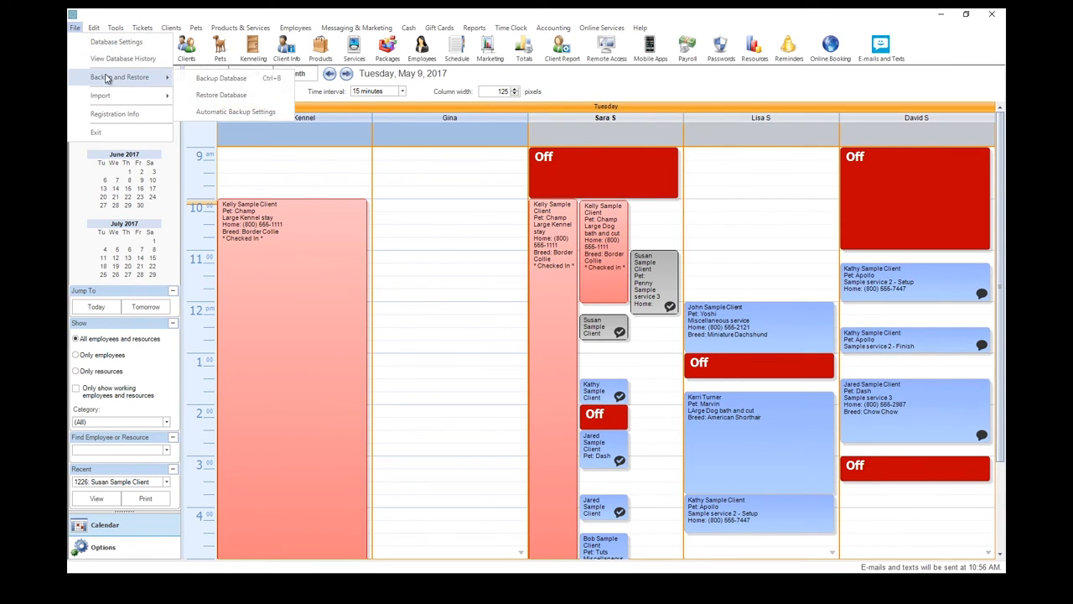
left_click(254, 87)
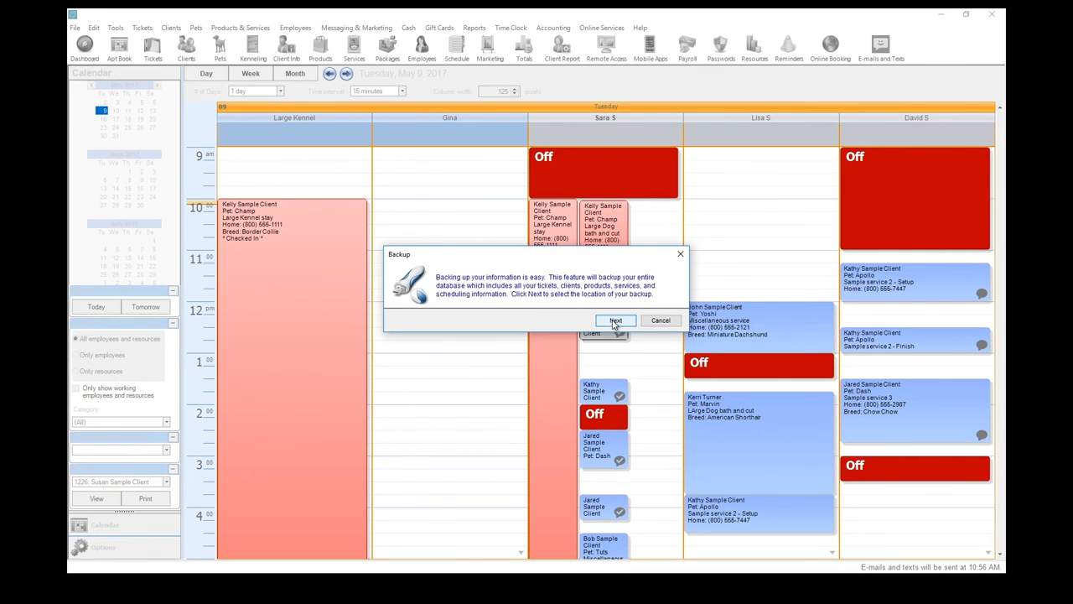
left_click(615, 321)
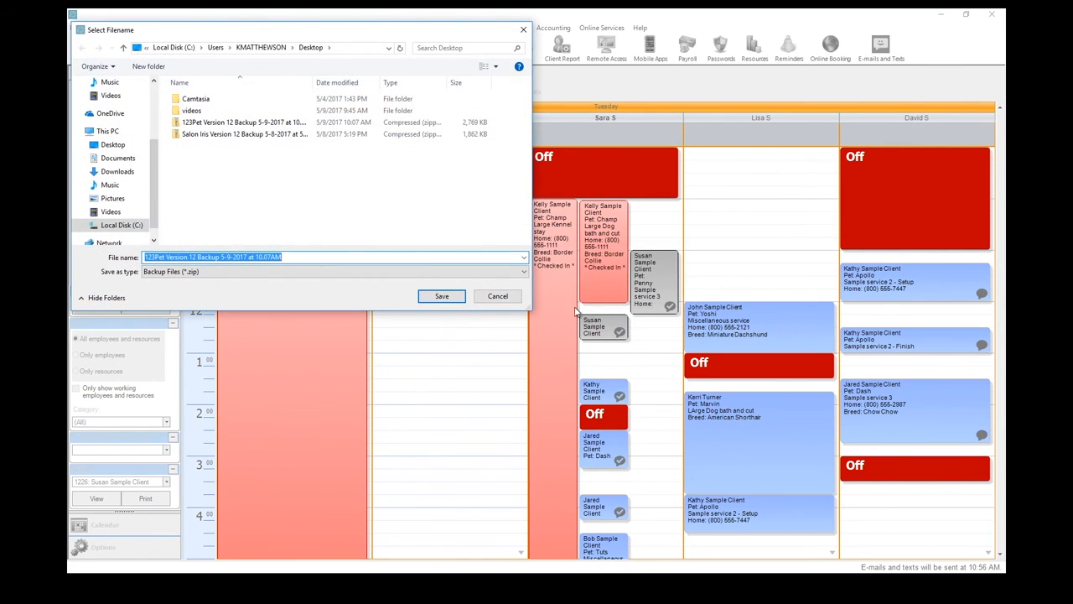
left_click(295, 256)
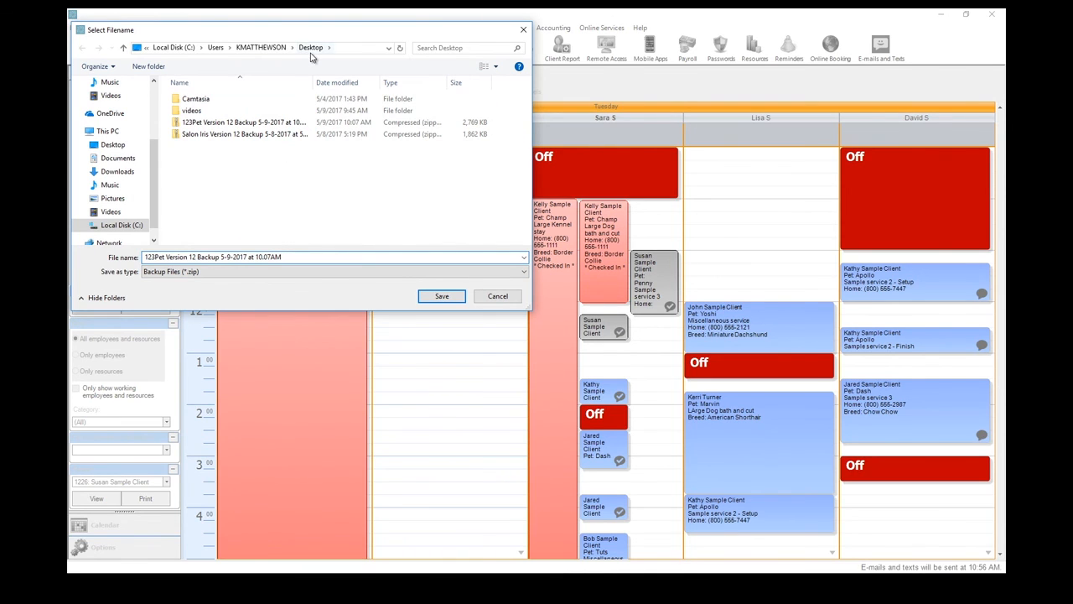
left_click(440, 297)
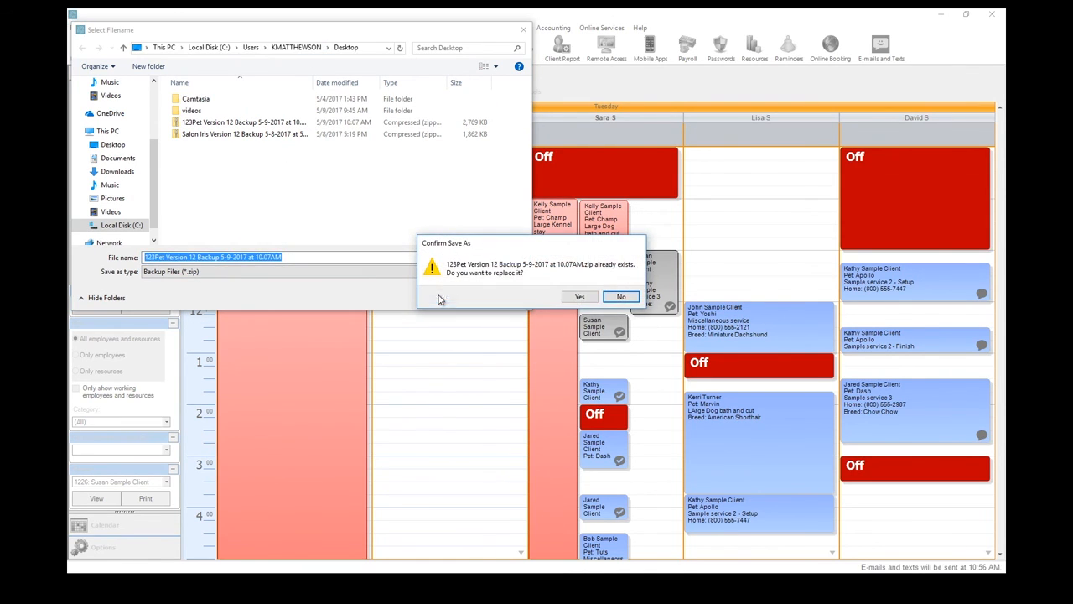
left_click(580, 297)
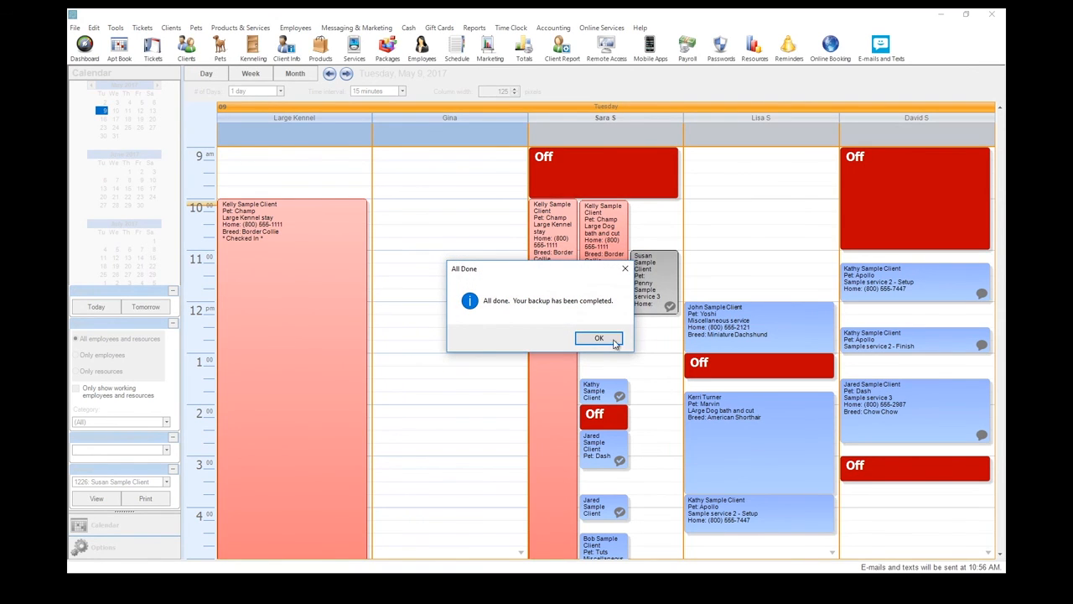
left_click(599, 338)
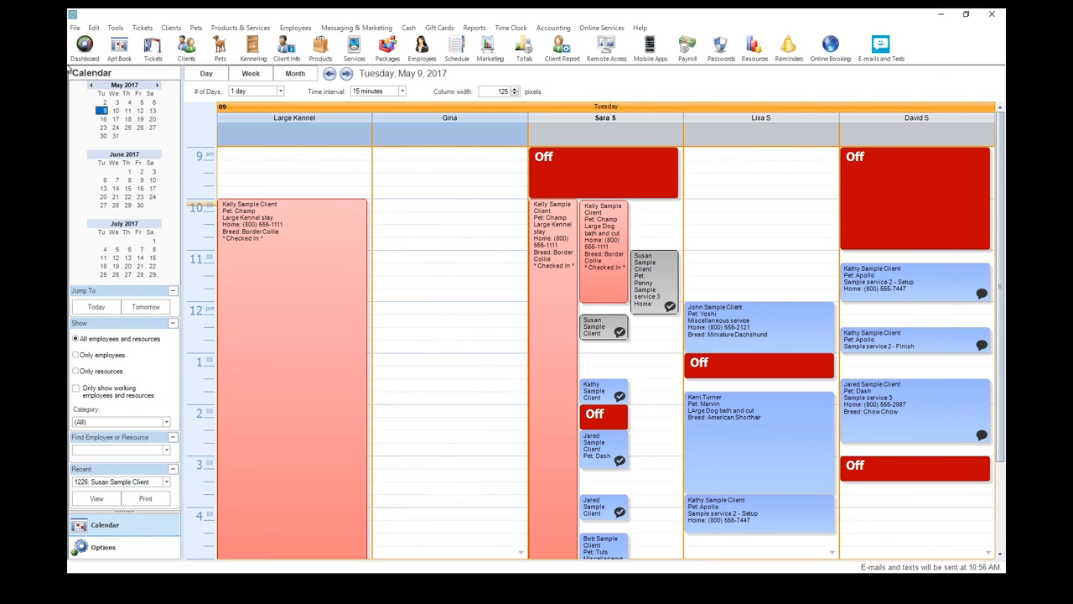
Set automatic backups to run every 3 hours from 9:00 AM to 8:00 PM
left_click(73, 27)
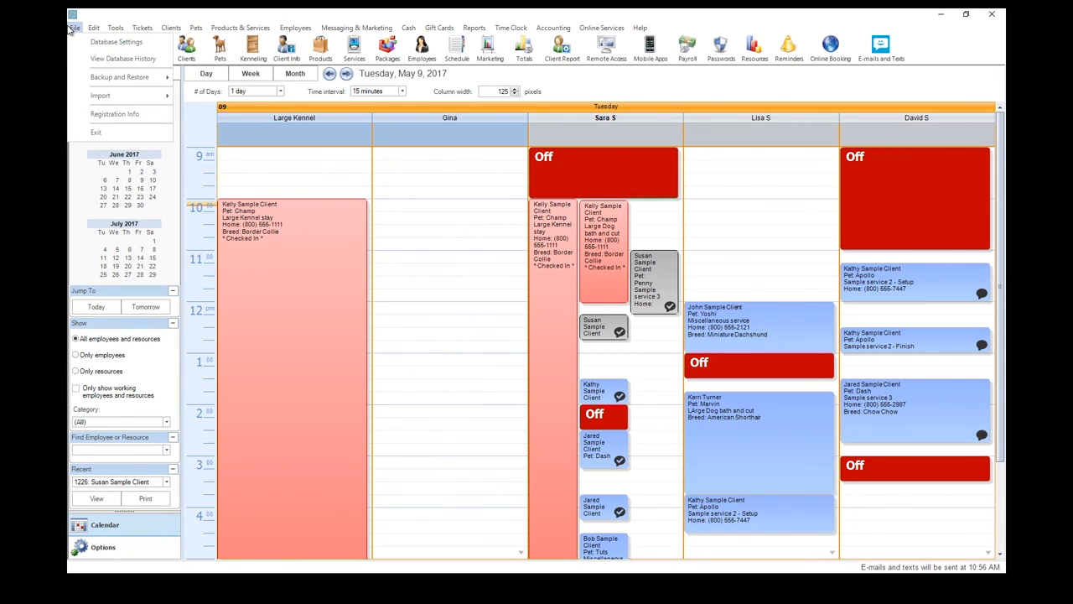
mouse_move(97, 78)
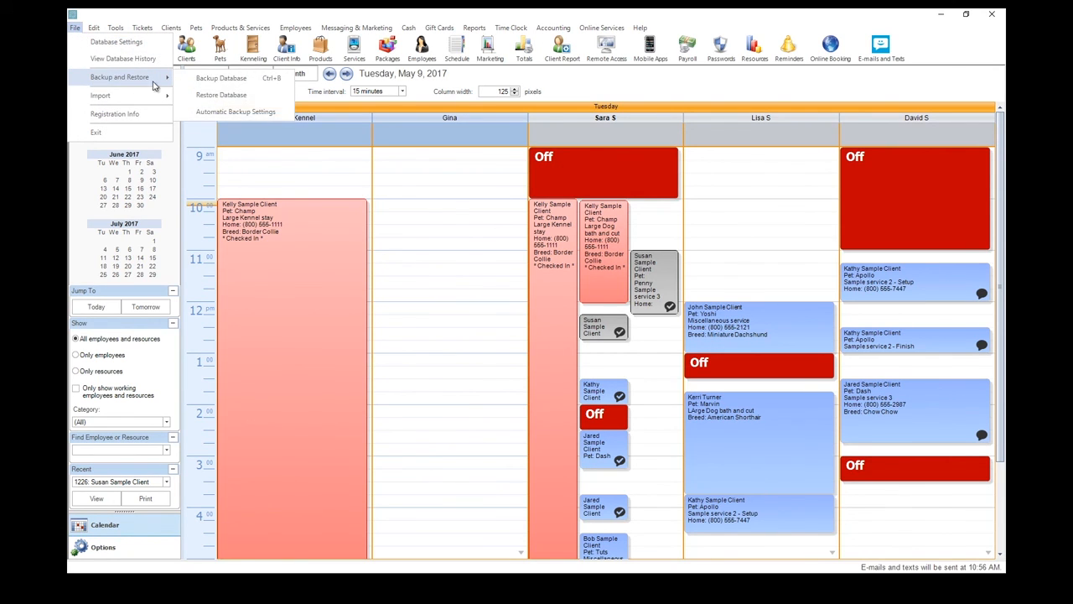
left_click(284, 120)
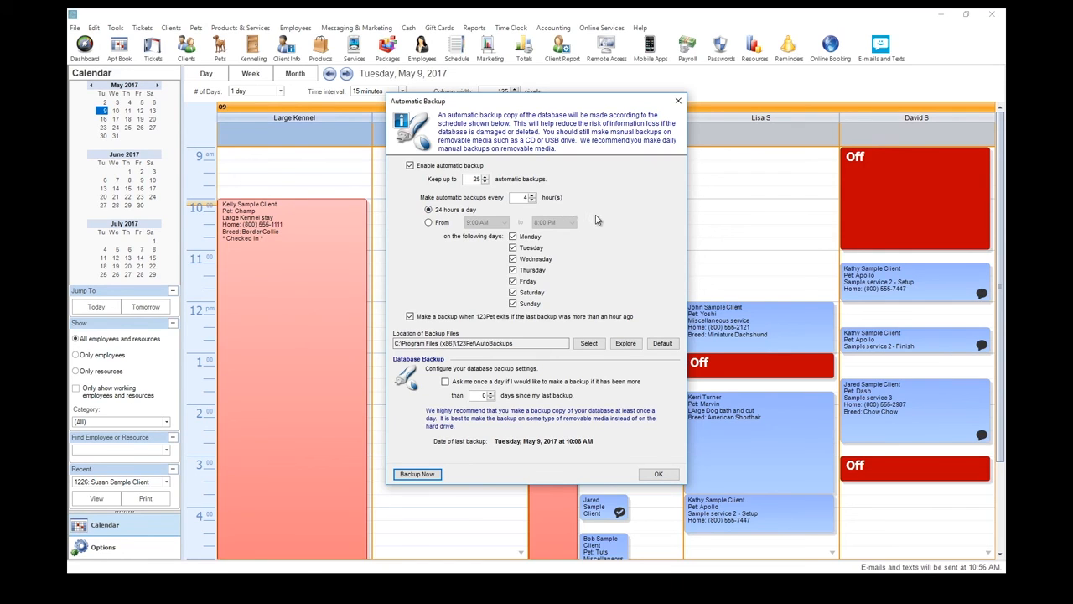
left_click(441, 223)
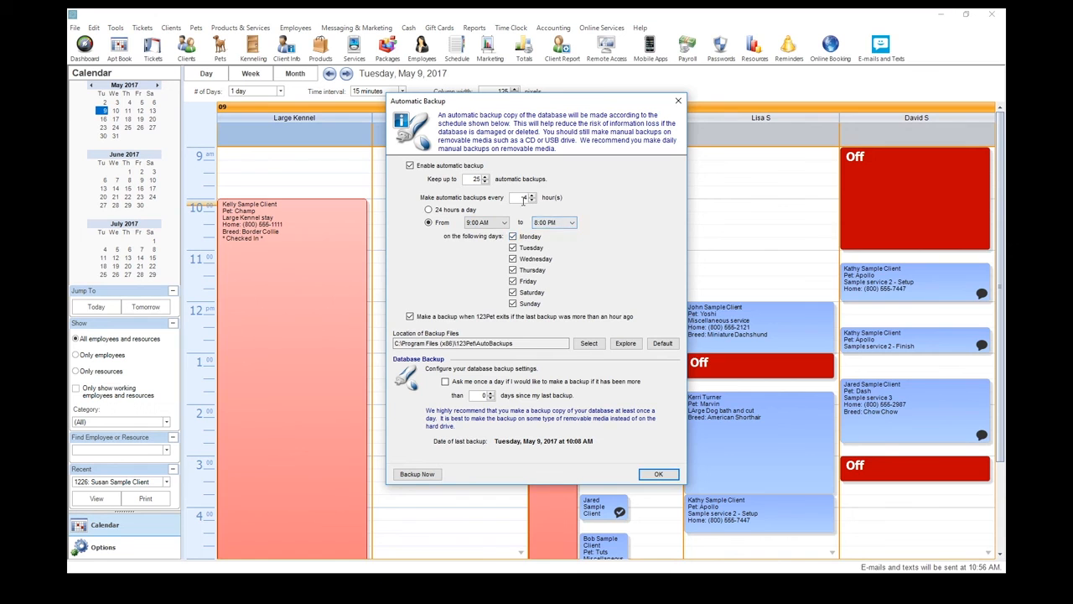
double_click(524, 199)
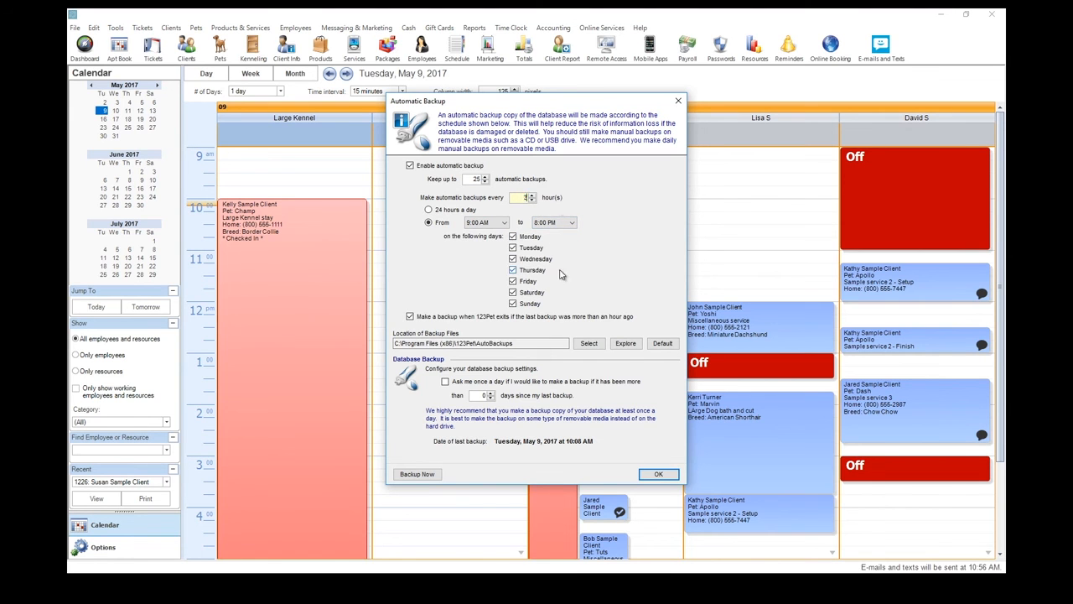